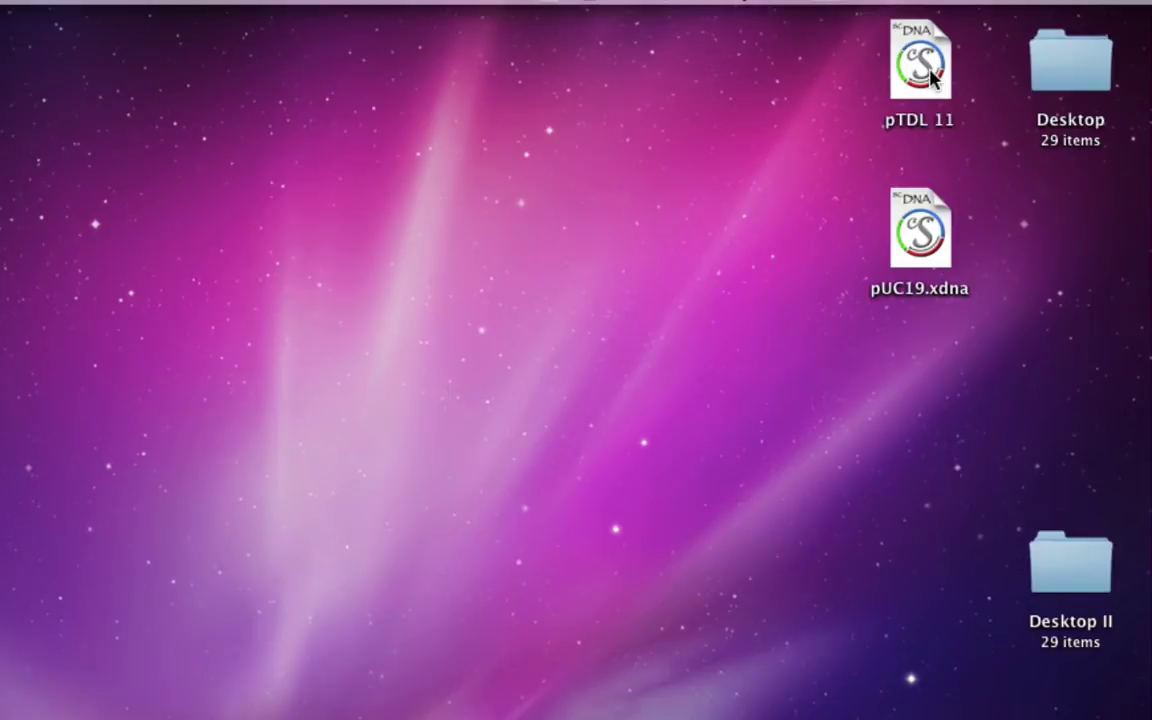
# Open the pTDL 11 sequence file, display its graphic map, and close the sequence window.
pyautogui.doubleClick(931, 76)
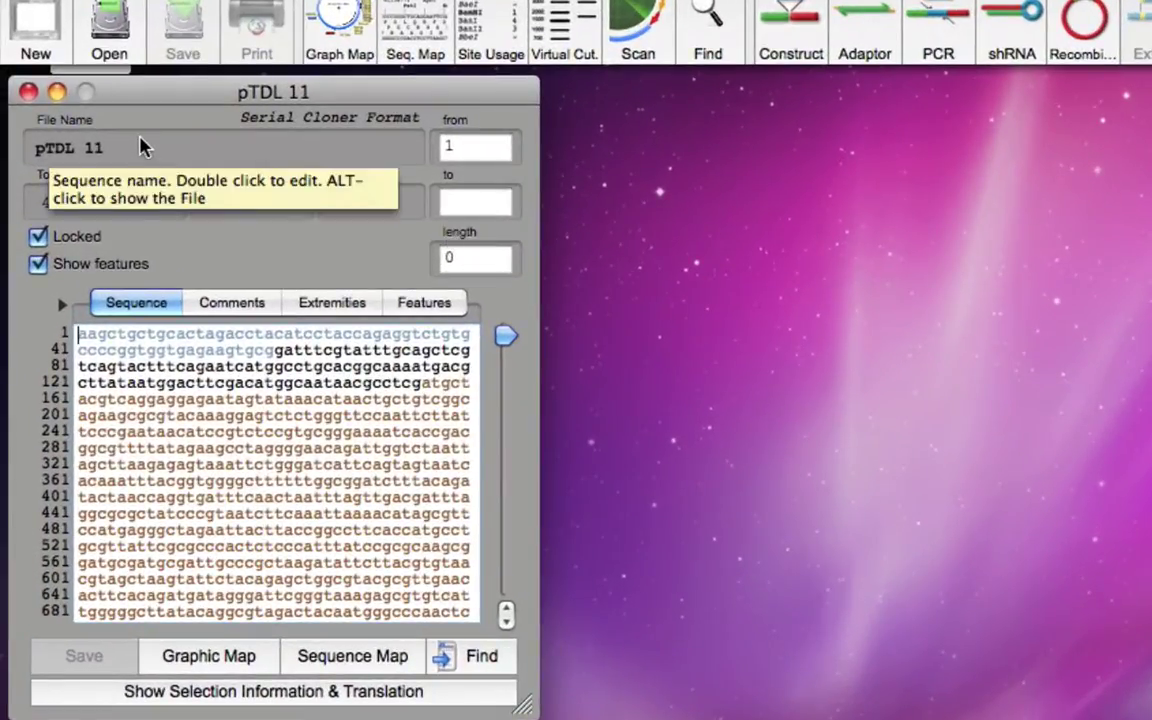
pyautogui.click(209, 656)
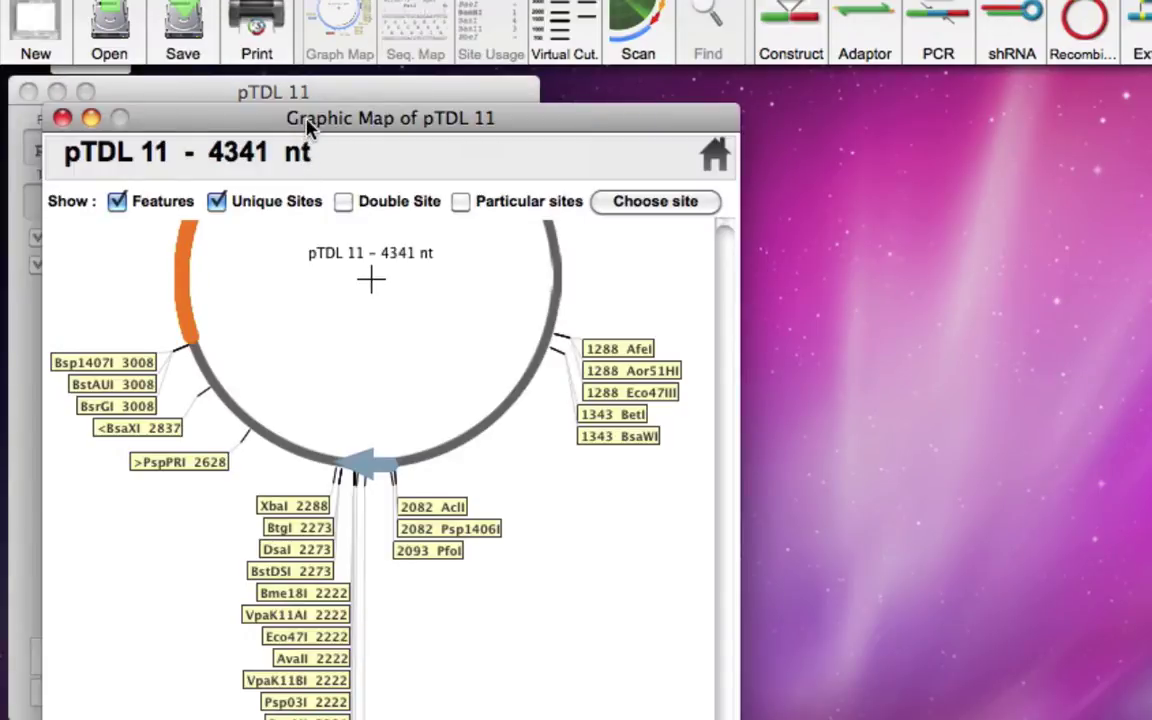
pyautogui.moveTo(308, 125); pyautogui.dragTo(600, 100)
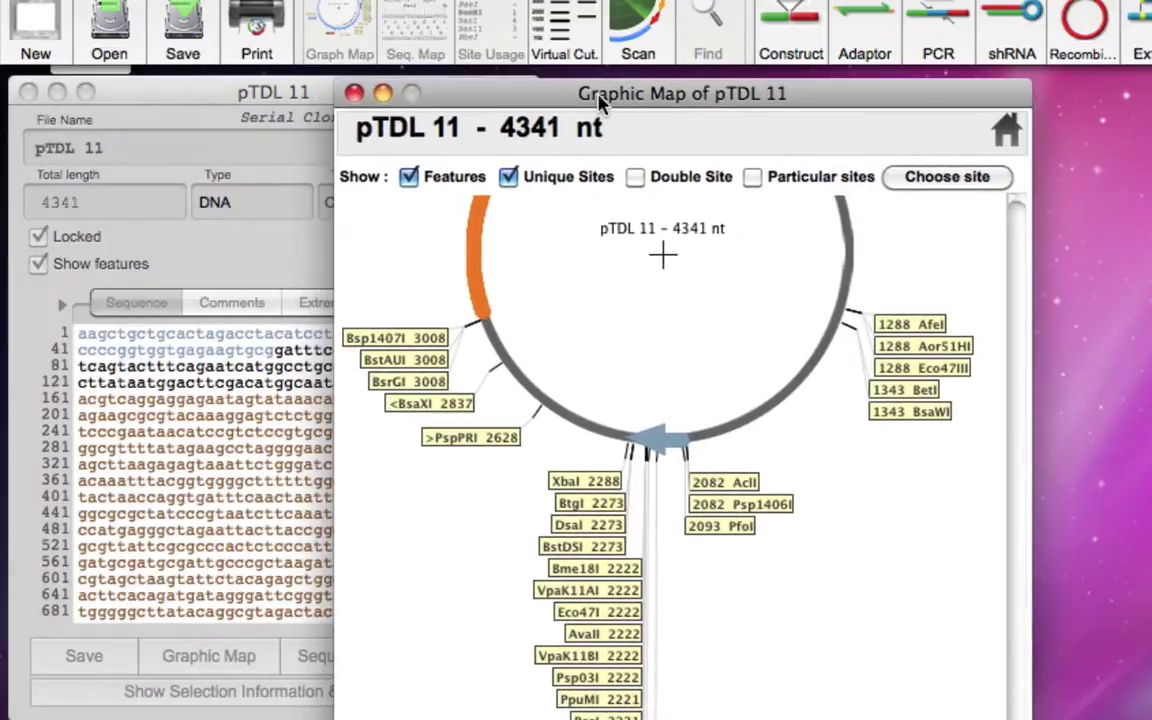
pyautogui.click(28, 93)
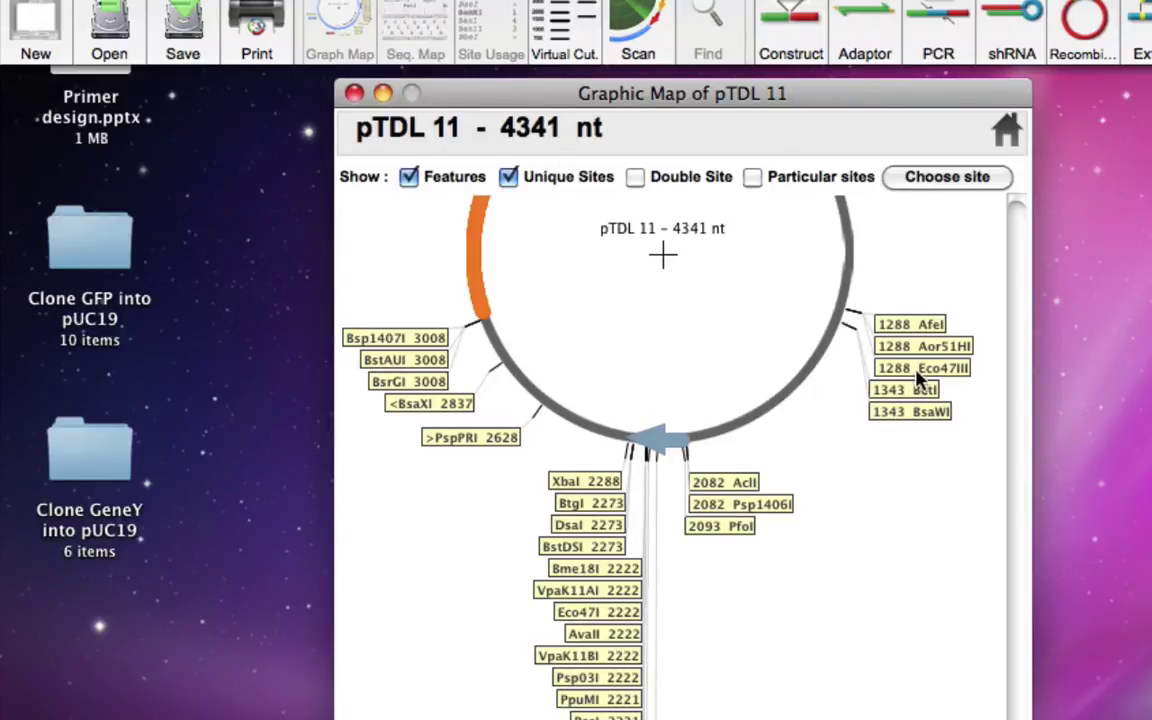
# Hide the unique restriction sites on the pTDL 11 map and place the map aside, clear of the pUC19.xdna file.
pyautogui.moveTo(1016, 715); pyautogui.dragTo(1018, 342)
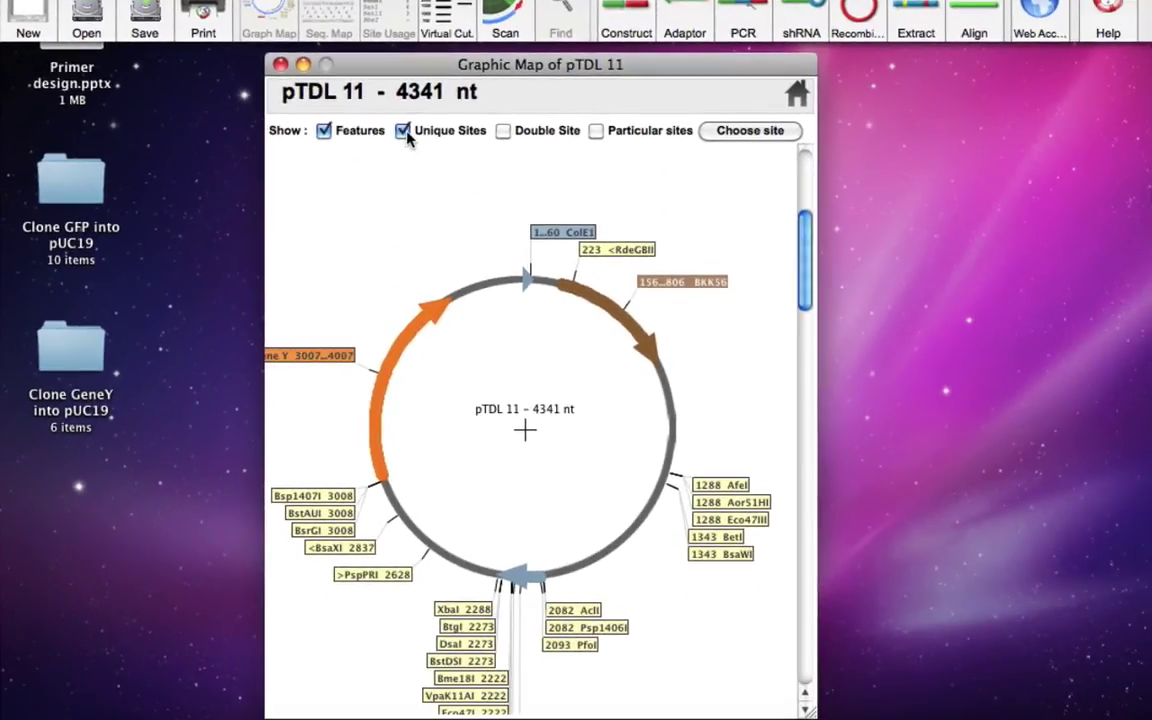
pyautogui.click(403, 131)
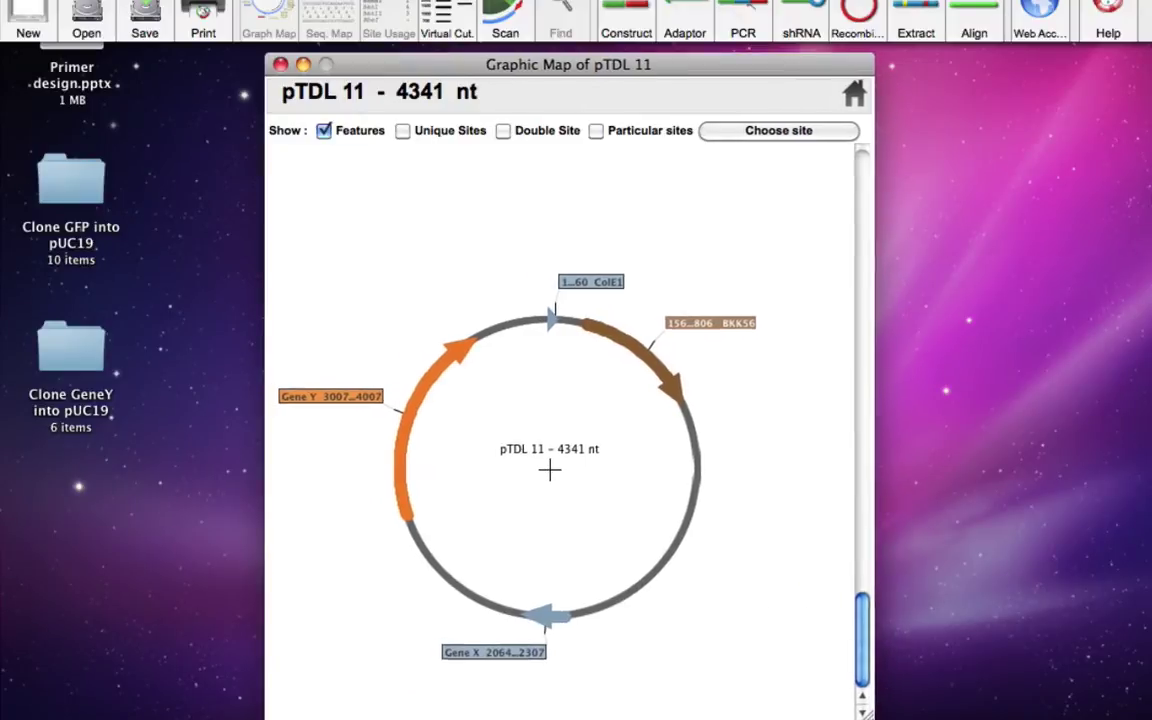
pyautogui.moveTo(650, 64); pyautogui.dragTo(388, 63)
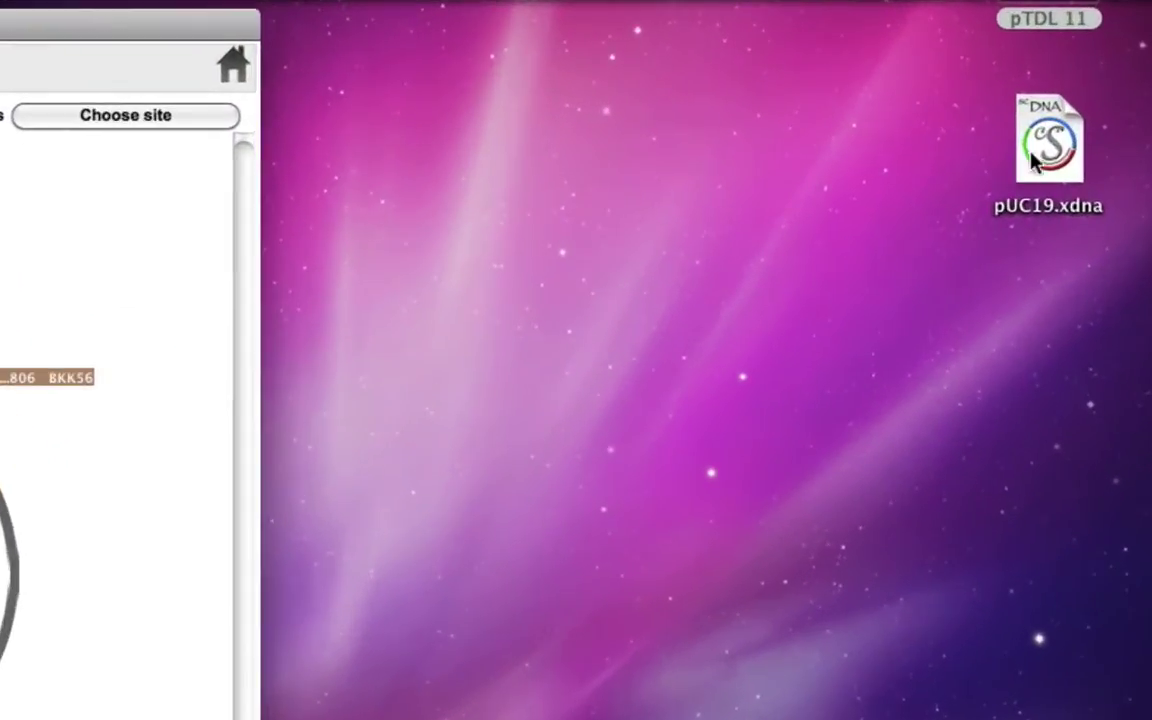
# Open pUC19.xdna, display its graphic map, close the sequence window, and arrange the map beside the pTDL 11 map.
pyautogui.doubleClick(997, 172)
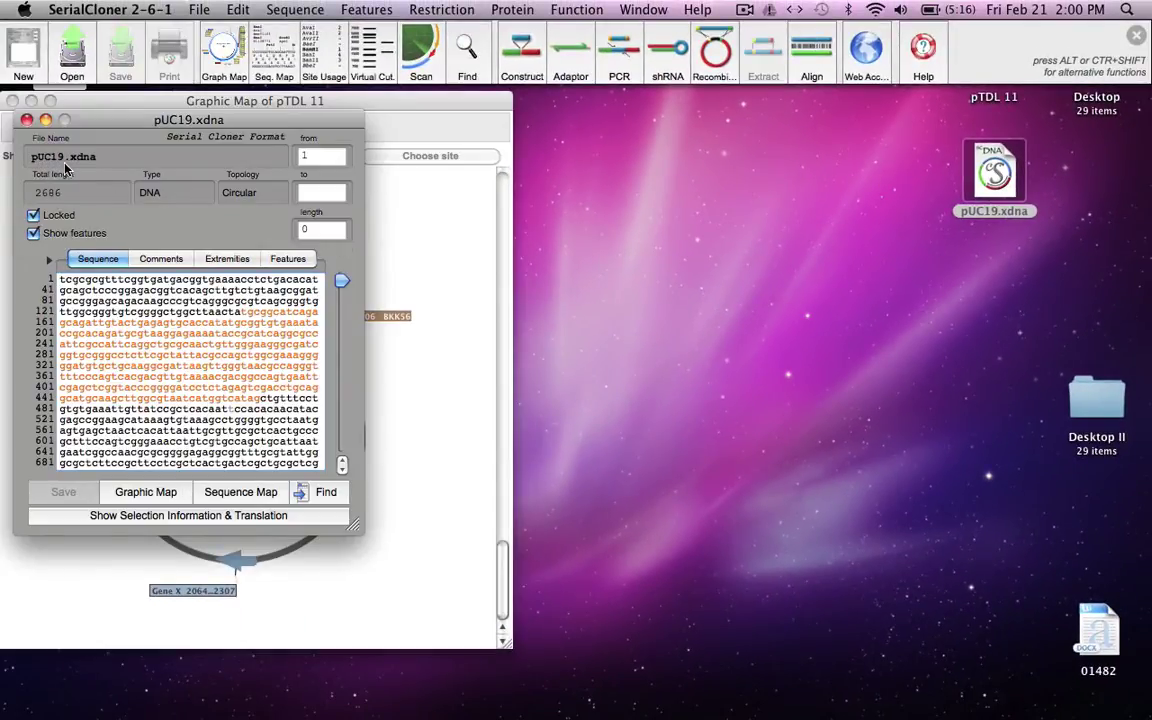
pyautogui.click(125, 492)
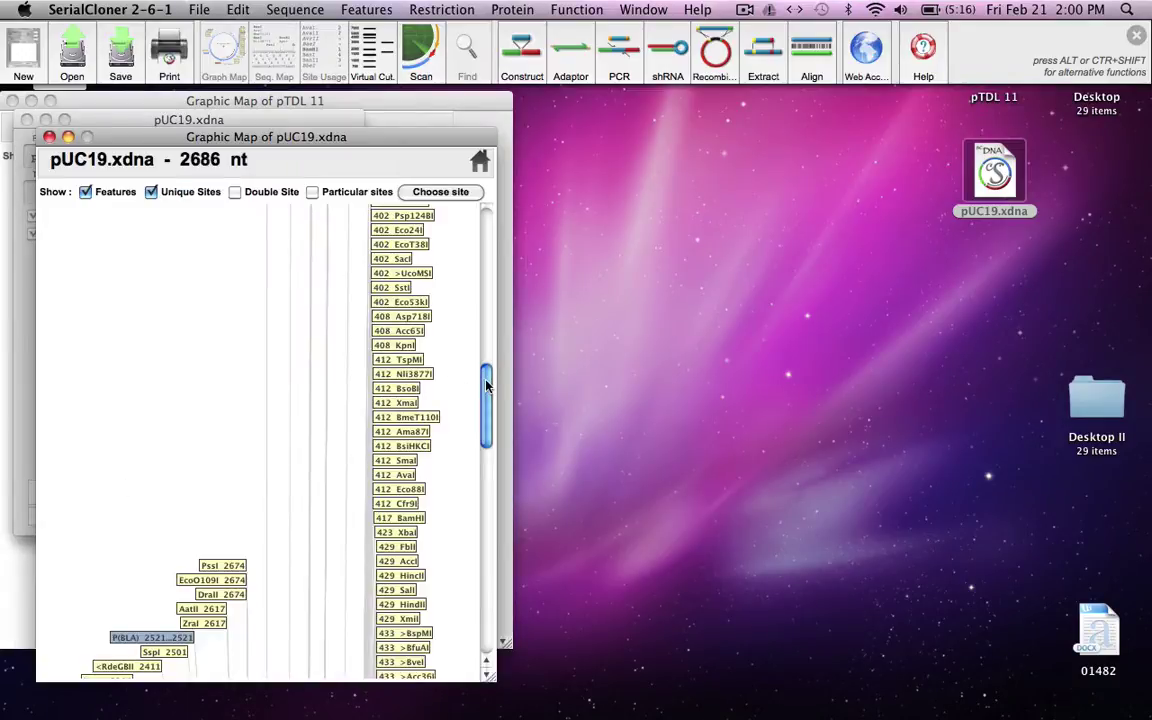
pyautogui.moveTo(487, 385); pyautogui.dragTo(487, 545)
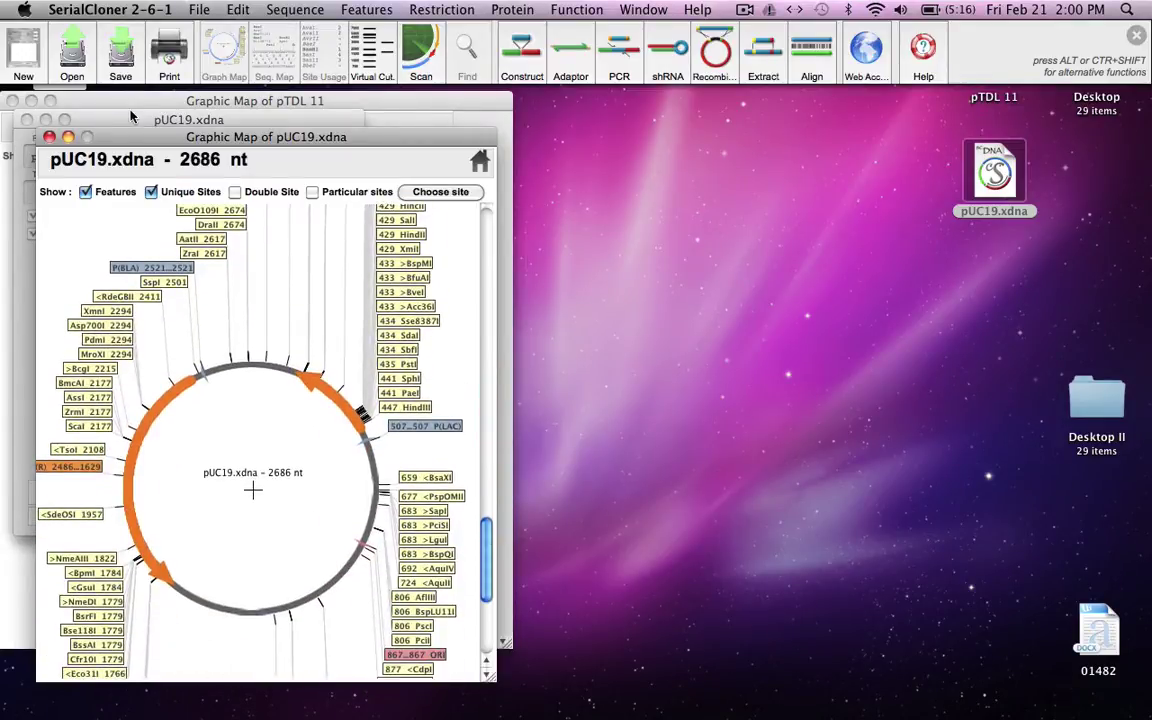
pyautogui.click(27, 119)
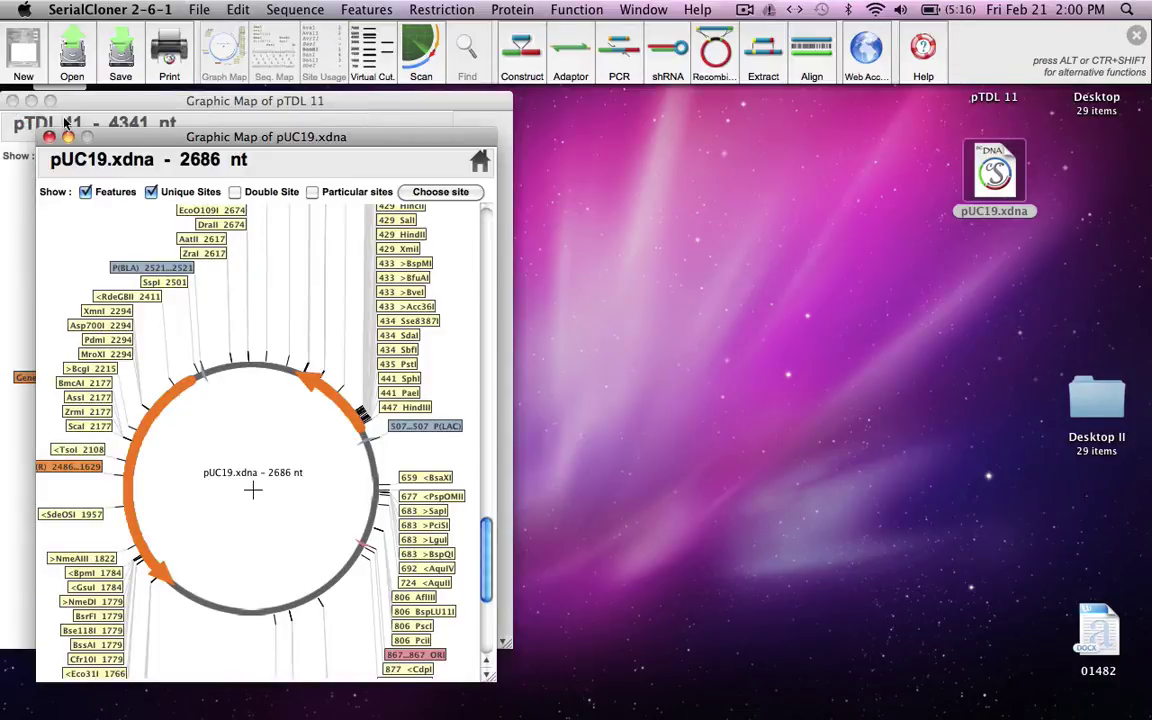
pyautogui.moveTo(141, 139); pyautogui.dragTo(660, 104)
pyautogui.moveTo(405, 104); pyautogui.dragTo(430, 104)
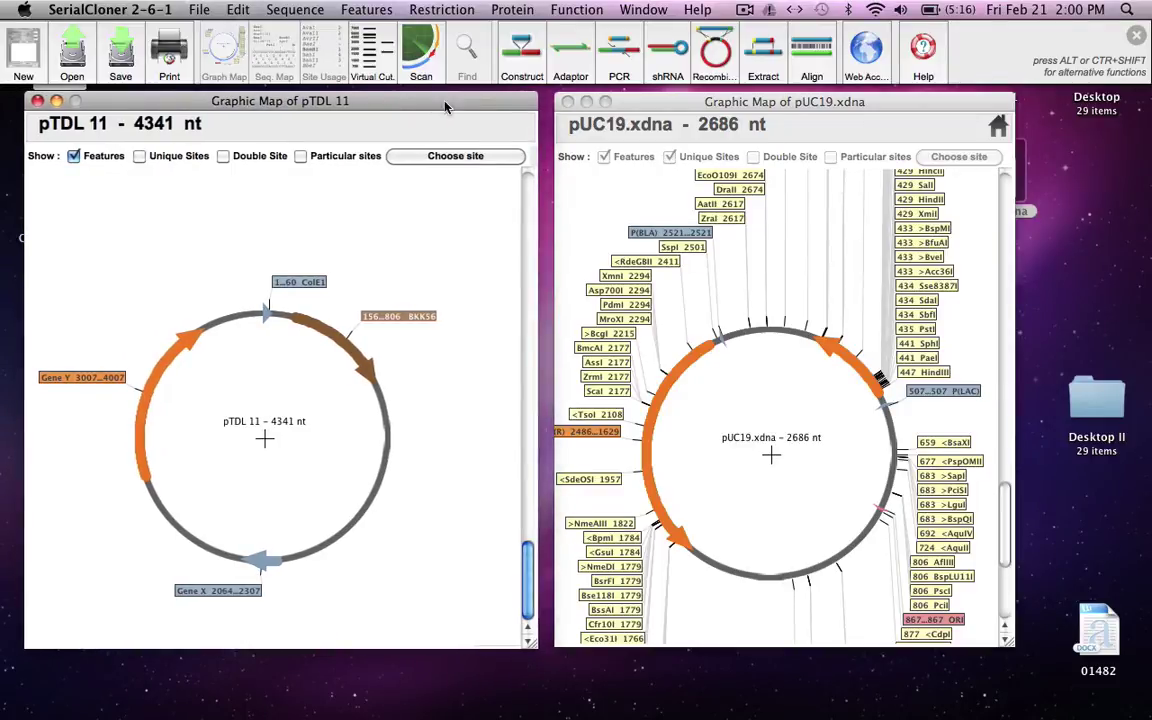
# Hide the unique sites on the pUC19 map and select EcoRI as a particular site to show.
pyautogui.click(806, 288)
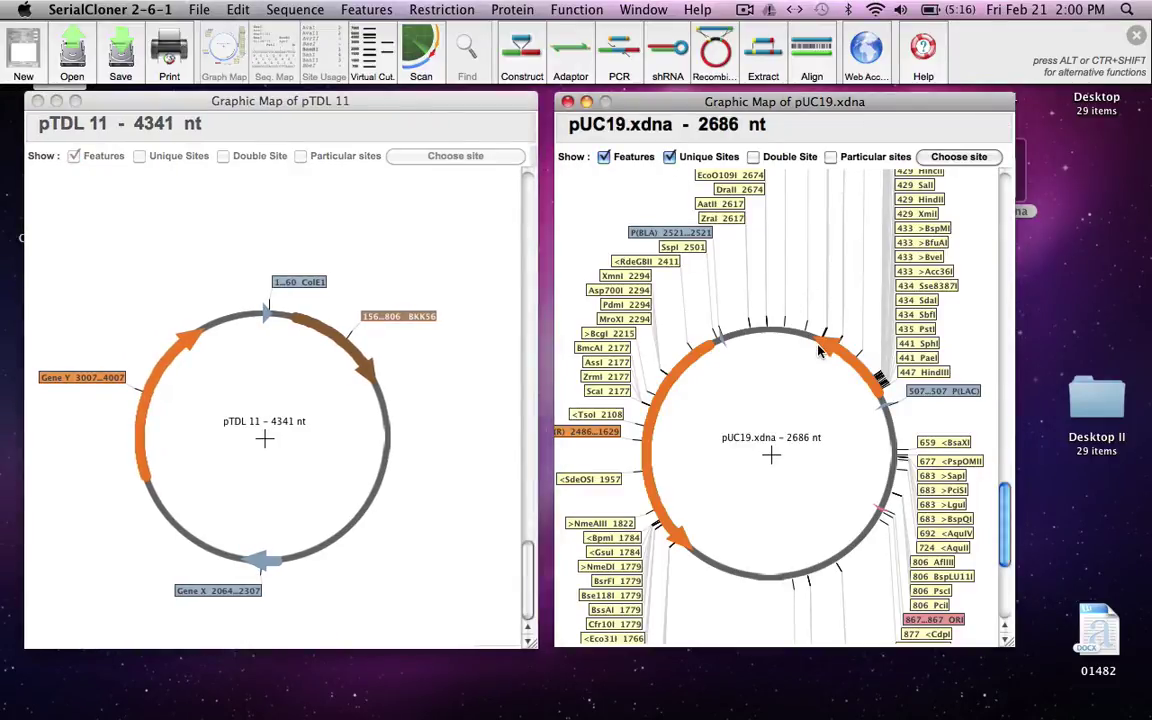
pyautogui.click(676, 162)
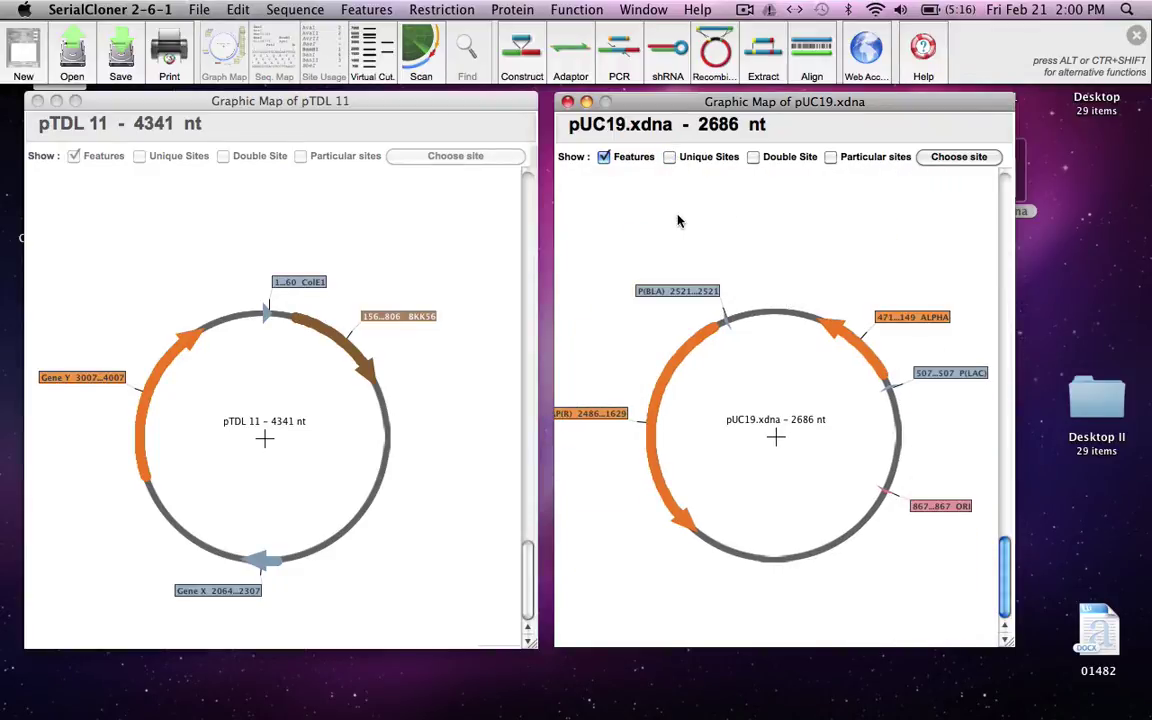
pyautogui.click(942, 157)
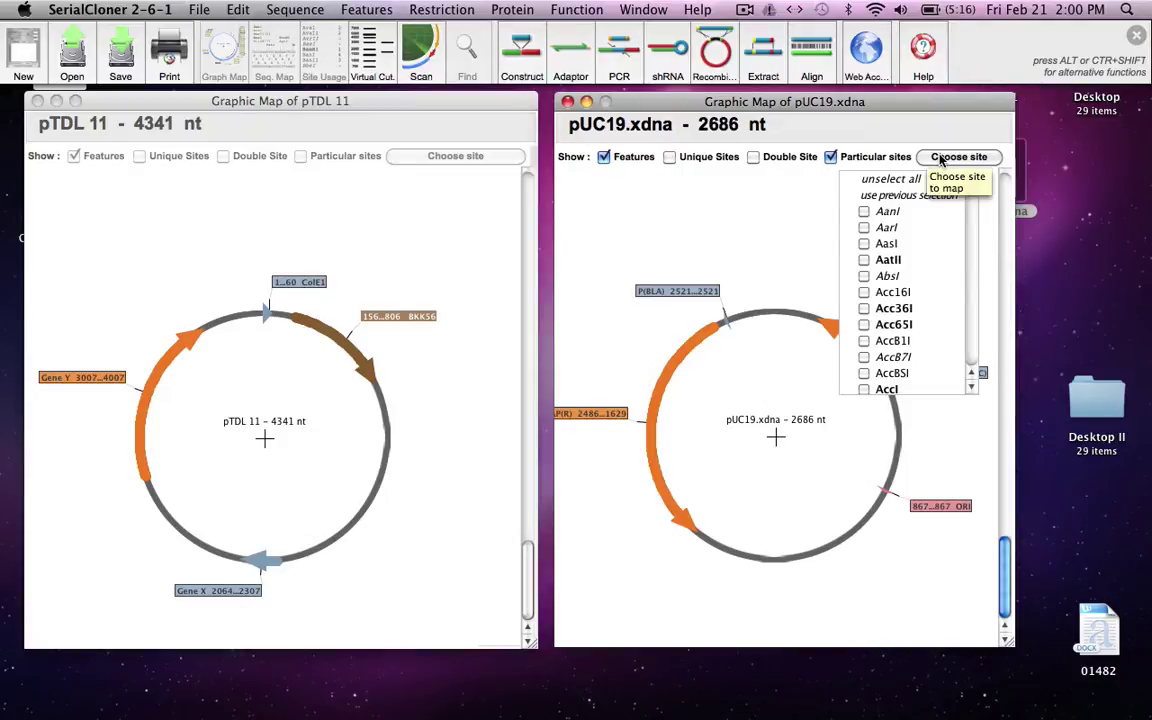
pyautogui.press('Down')
pyautogui.press('Down')
pyautogui.press('Down')
pyautogui.press('Down')
pyautogui.press('Down')
pyautogui.press('Down')
pyautogui.press('Down')
pyautogui.press('Down')
pyautogui.press('Down')
pyautogui.press('Down')
pyautogui.press('Down')
pyautogui.press('Down')
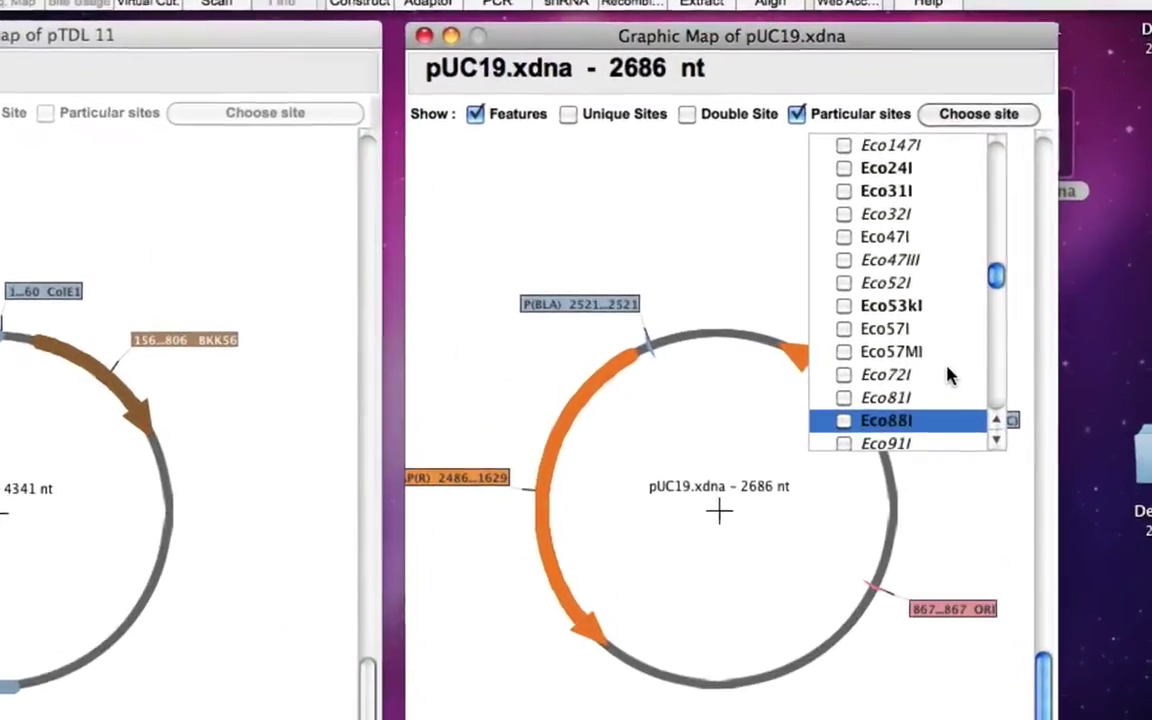
pyautogui.press('Down')
pyautogui.press('Down')
pyautogui.press('Down')
pyautogui.press('Down')
pyautogui.press('Down')
pyautogui.press('Down')
pyautogui.press('Down')
pyautogui.press('Down')
pyautogui.press('Down')
pyautogui.press('Down')
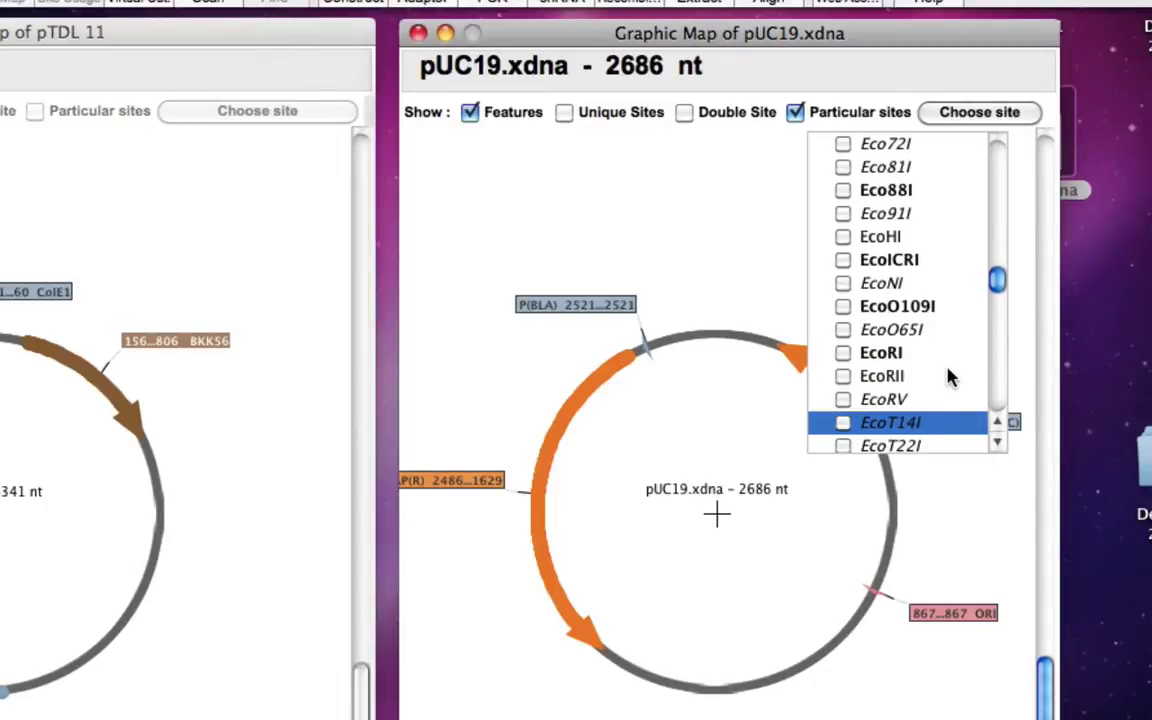
pyautogui.click(844, 354)
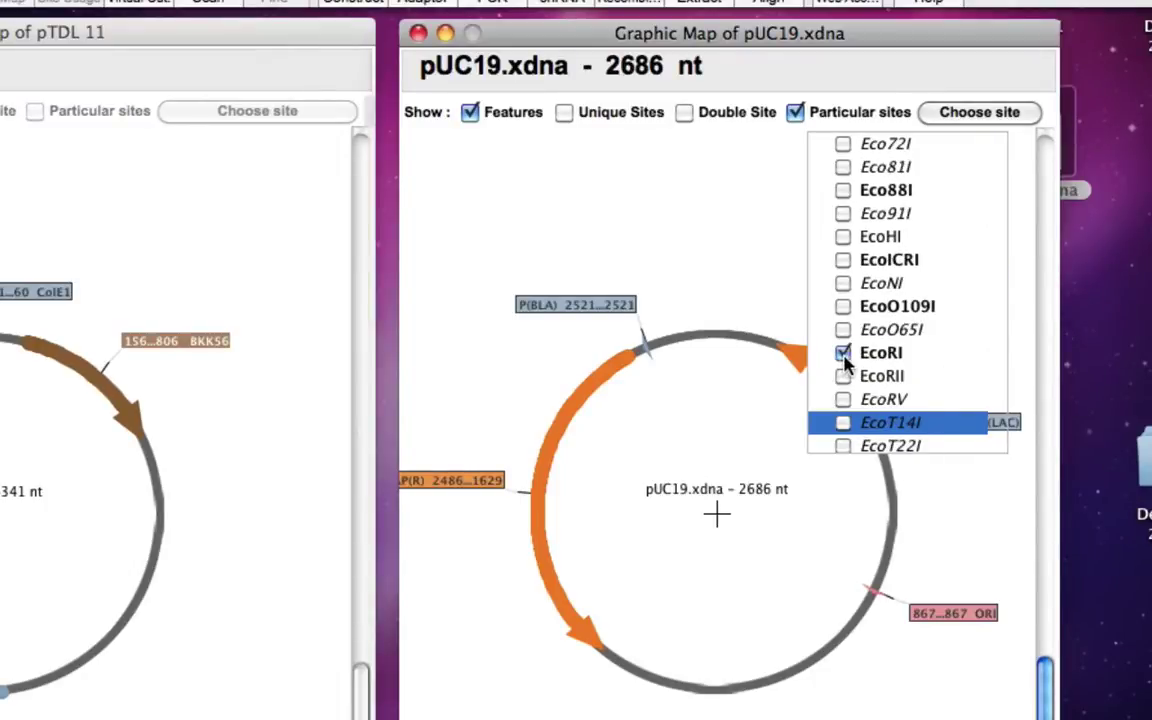
# Add BamHI to the particular sites shown on the pUC19 map.
pyautogui.write('bam')
pyautogui.click(843, 214)
pyautogui.click(798, 253)
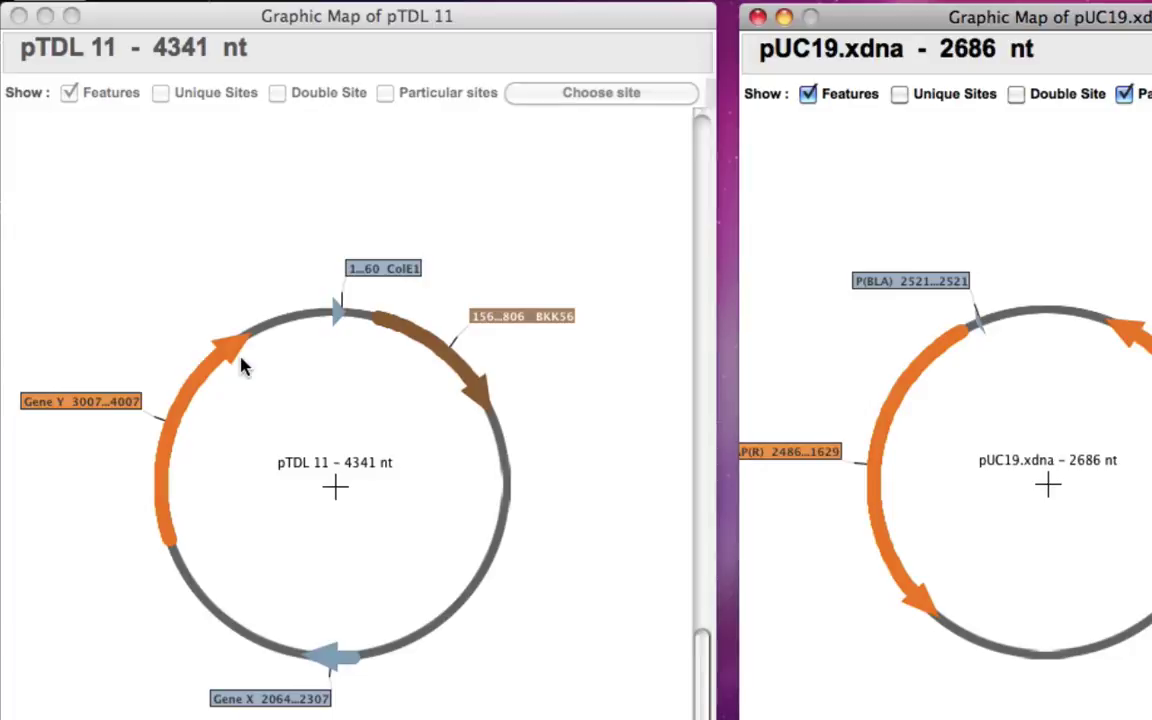
# Turn on particular sites for the pTDL 11 map and select EcoRI.
pyautogui.click(389, 101)
pyautogui.click(387, 96)
pyautogui.click(601, 100)
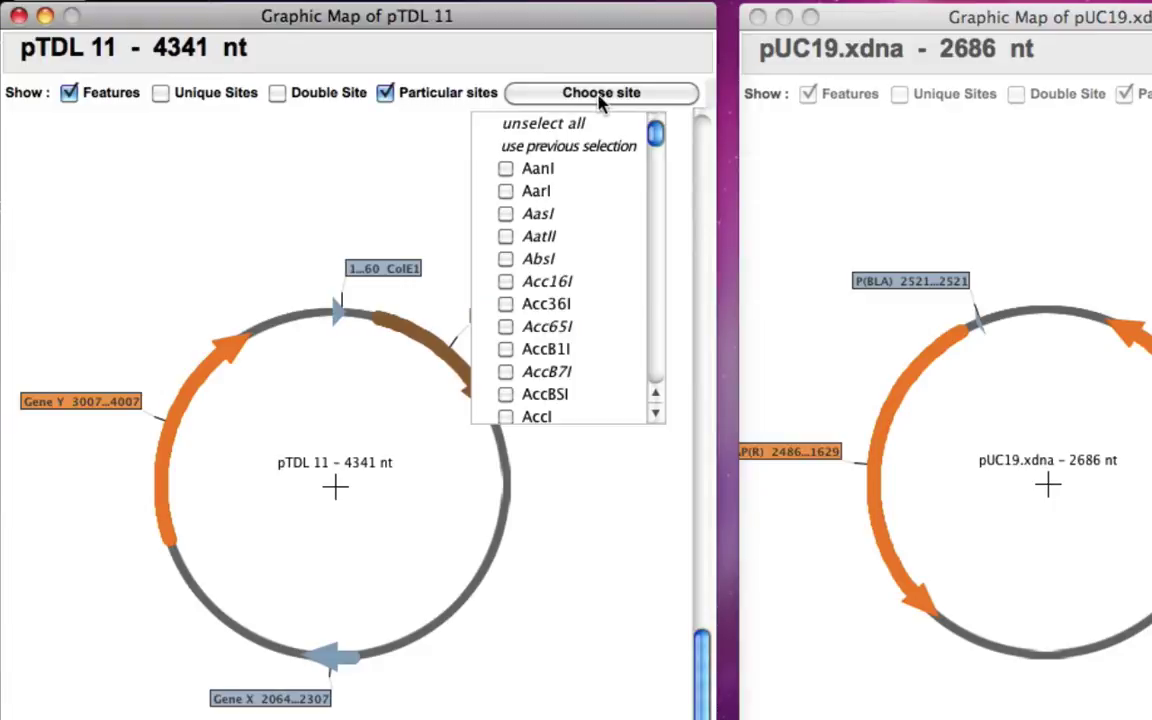
pyautogui.write('eco')
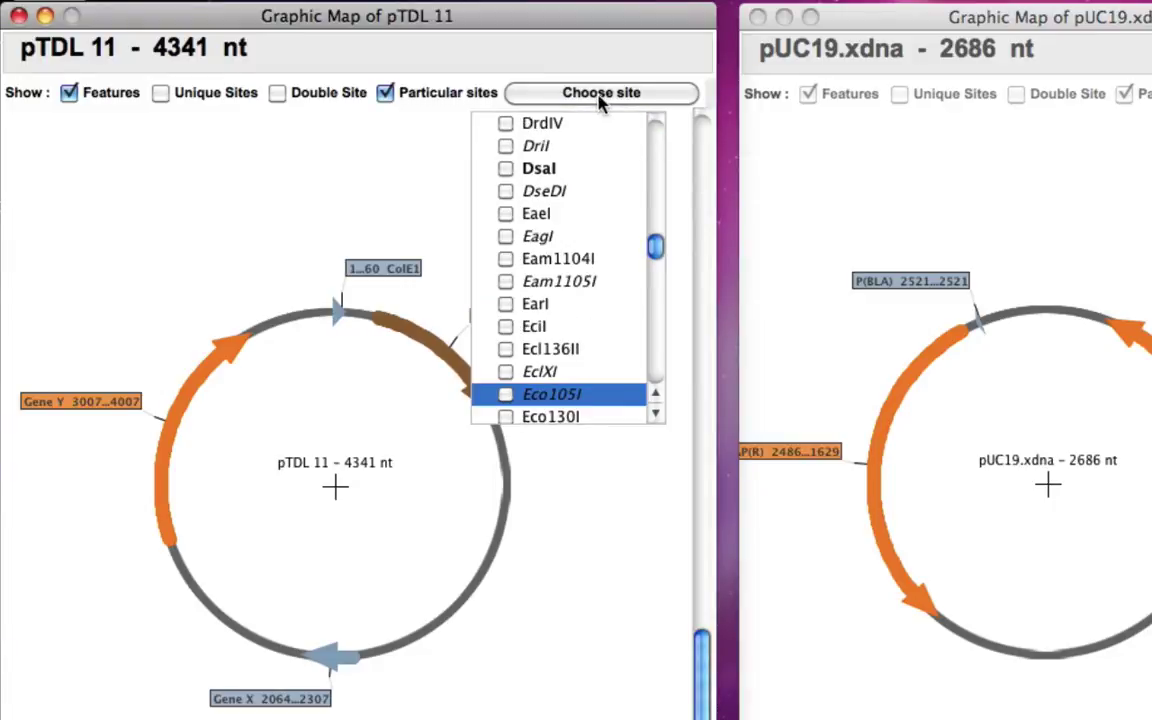
pyautogui.press('Down')
pyautogui.press('Down')
pyautogui.press('Down')
pyautogui.press('Down')
pyautogui.press('Down')
pyautogui.press('Down')
pyautogui.press('Down')
pyautogui.press('Down')
pyautogui.press('Down')
pyautogui.press('Down')
pyautogui.press('Down')
pyautogui.press('Down')
pyautogui.press('Down')
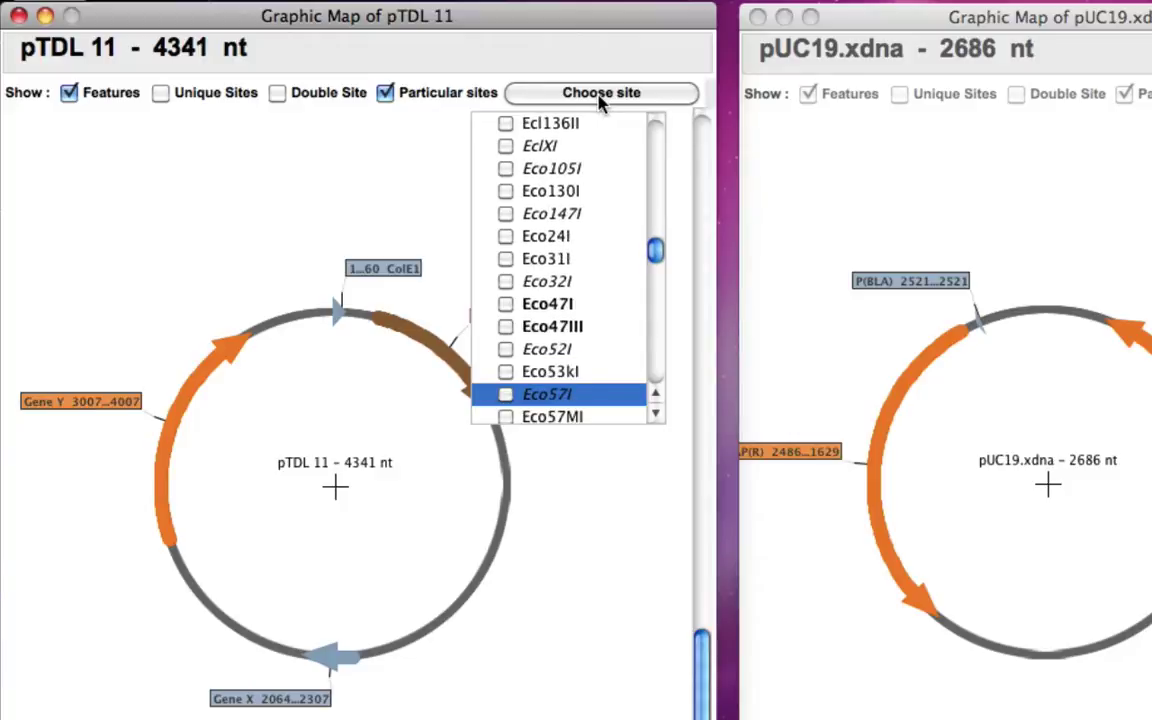
pyautogui.press('Down')
pyautogui.press('Down')
pyautogui.press('Down')
pyautogui.press('Down')
pyautogui.press('Down')
pyautogui.press('Down')
pyautogui.press('Down')
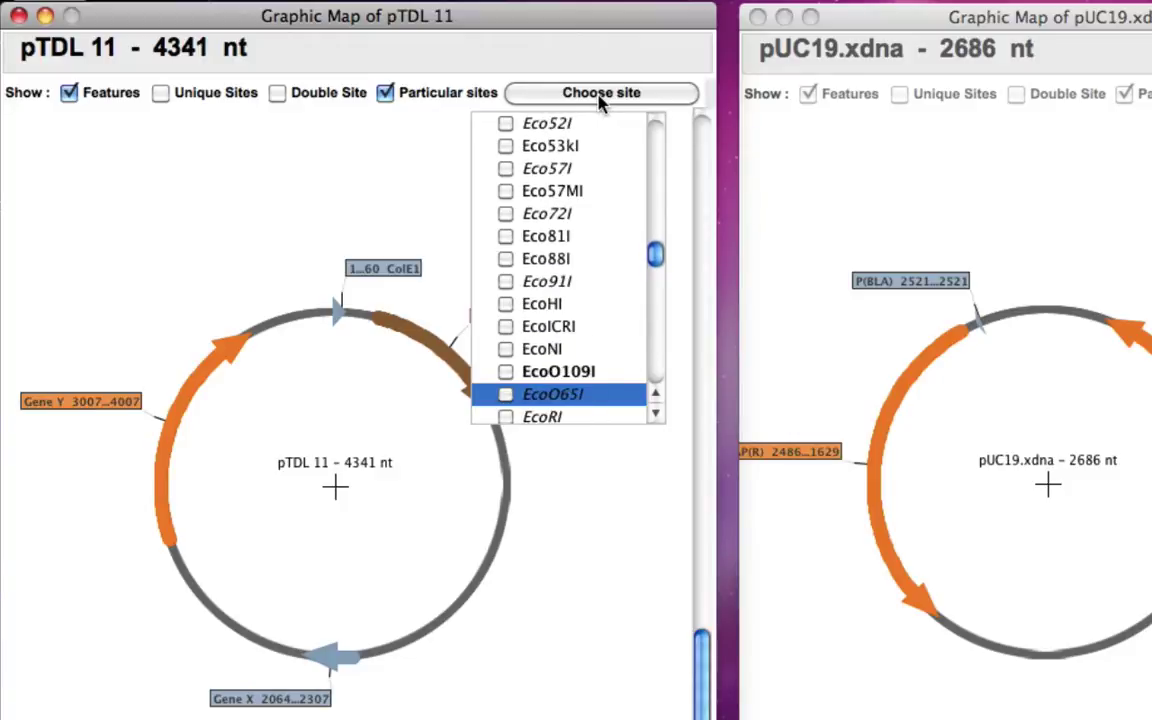
pyautogui.press('Down')
pyautogui.press('Down')
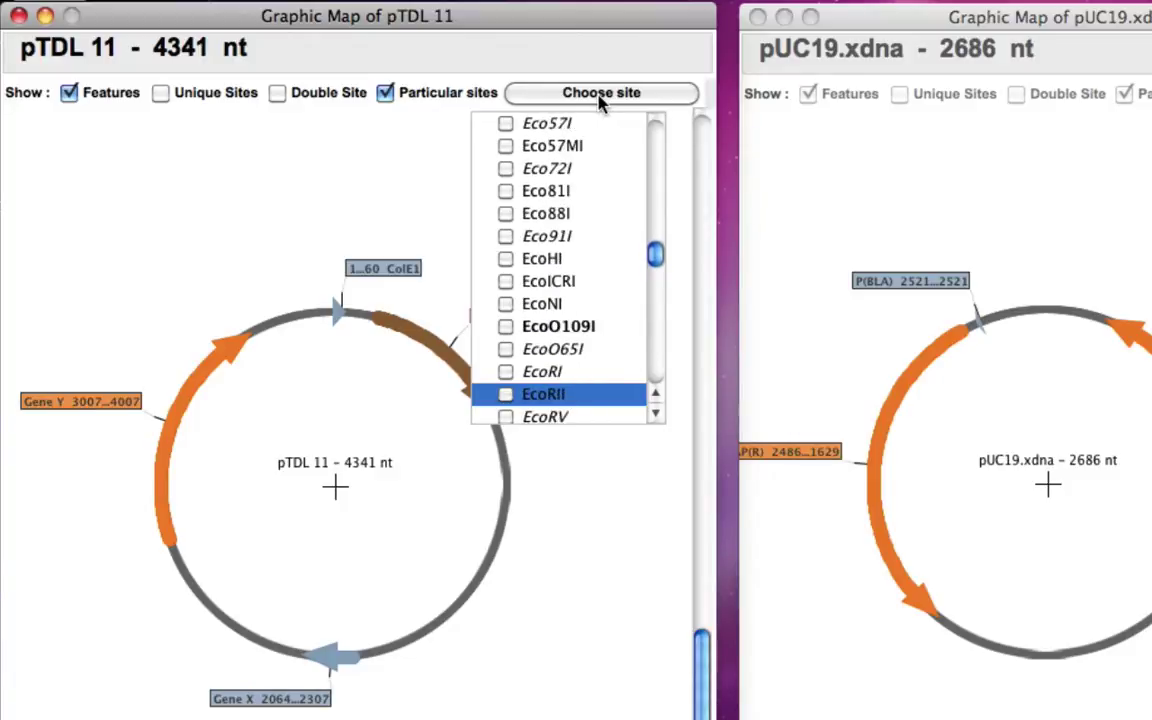
pyautogui.click(506, 372)
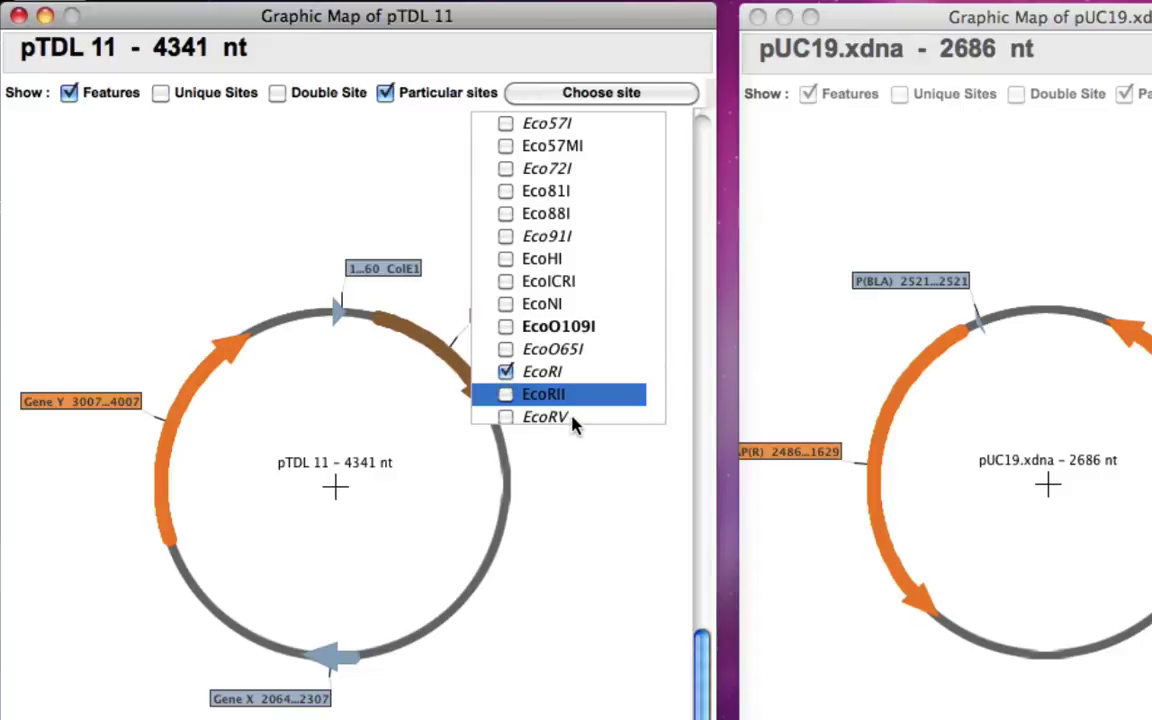
# Add BamHI to the particular sites checked on the pTDL 11 map.
pyautogui.press('b')
pyautogui.press('Down')
pyautogui.press('Down')
pyautogui.press('Down')
pyautogui.click(506, 191)
pyautogui.click(605, 538)
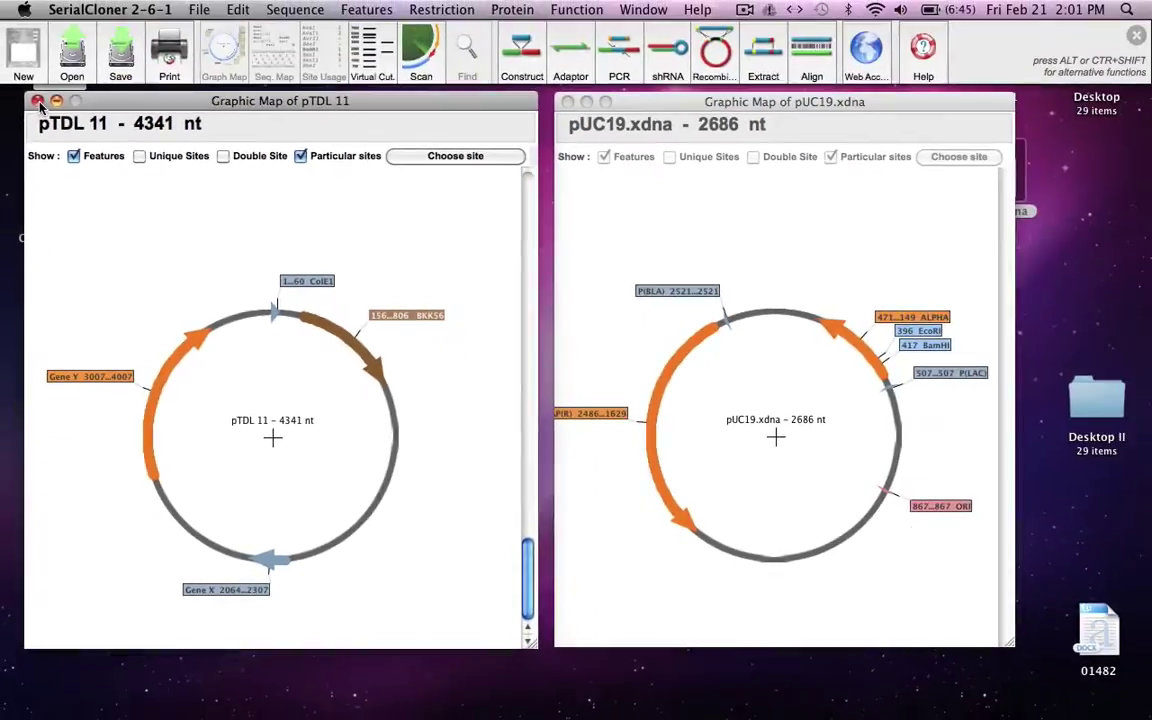
# Close the pTDL 11 and pUC19 graphic maps and start the PCR tool.
pyautogui.click(18, 15)
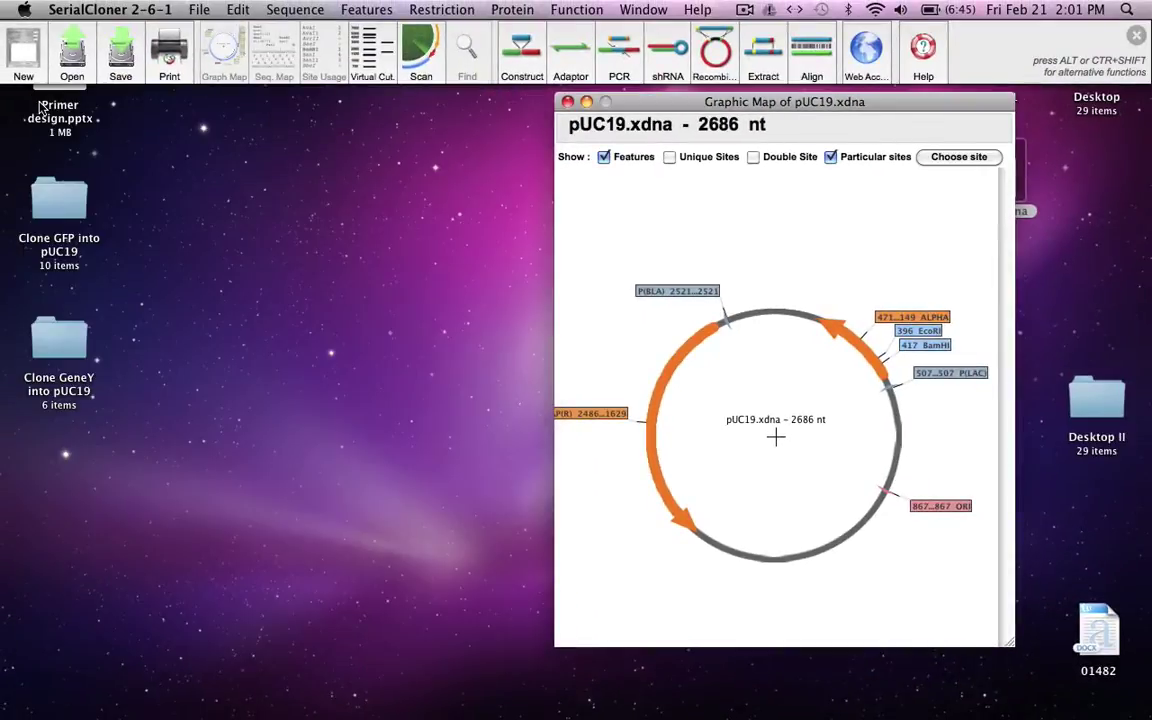
pyautogui.click(567, 102)
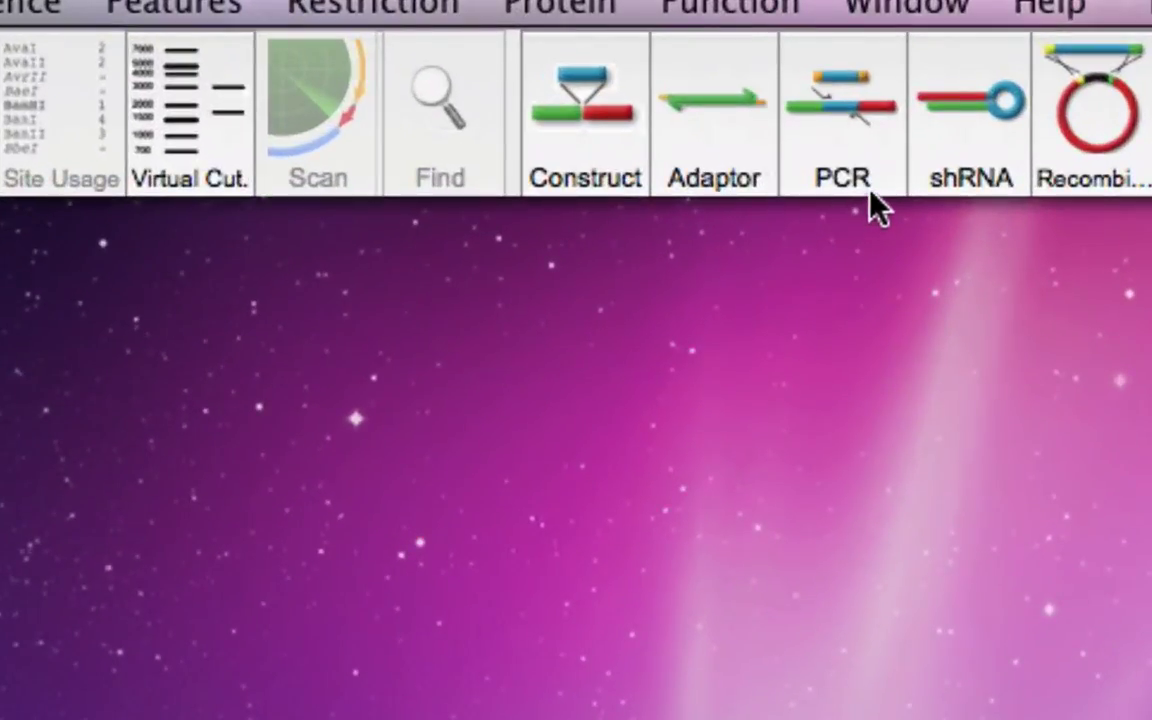
pyautogui.click(858, 118)
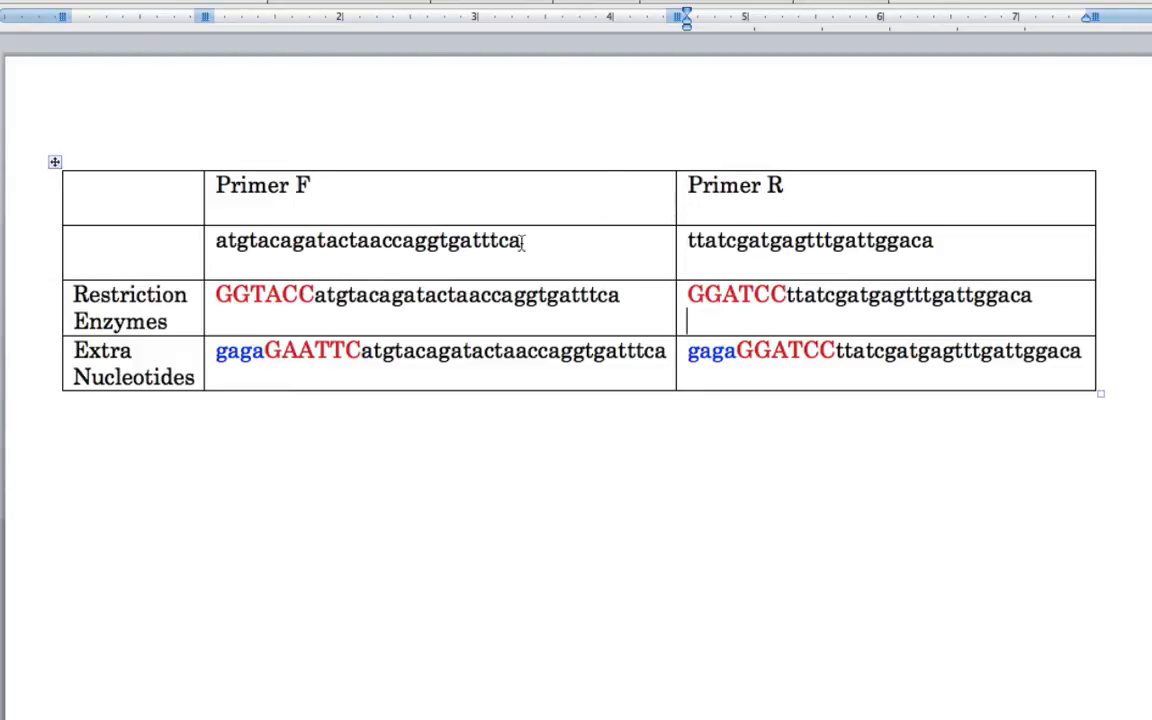
# Examine the gene-specific sequences of Primer F and Primer R in the primer table, highlighting each one.
pyautogui.moveTo(216, 241); pyautogui.dragTo(532, 238)
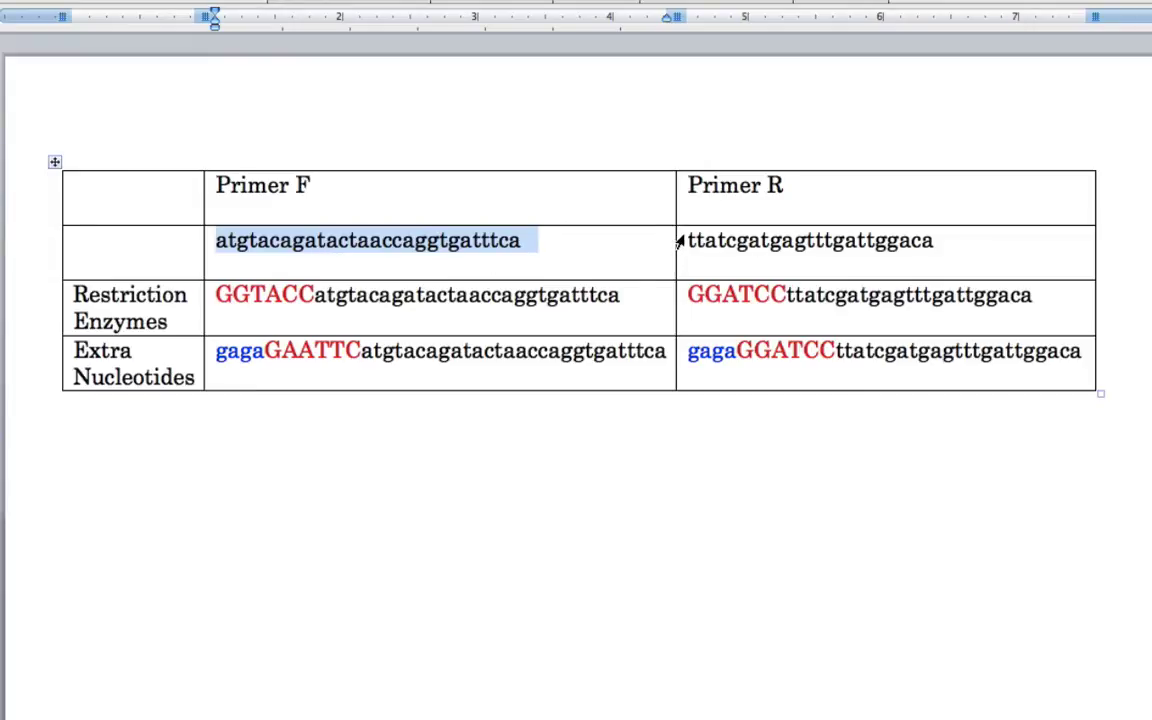
pyautogui.moveTo(684, 240); pyautogui.dragTo(938, 240)
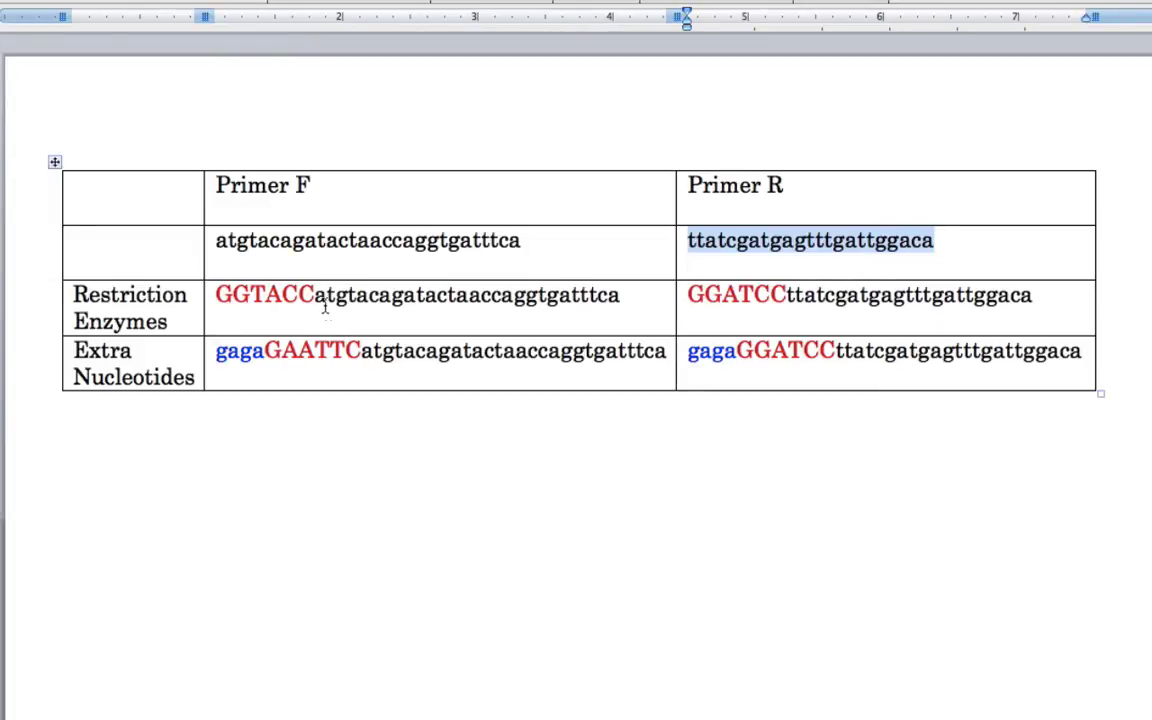
pyautogui.moveTo(315, 305); pyautogui.dragTo(604, 306)
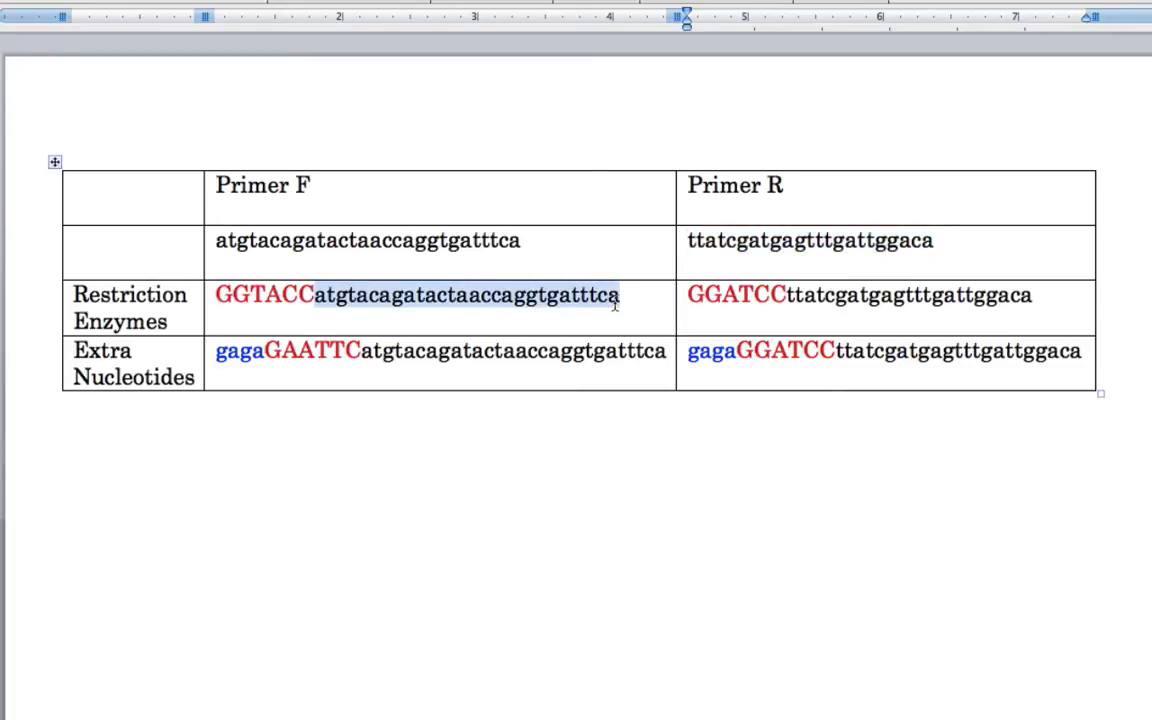
# Add the label (EcoRI) below the Primer F sequence in the Restriction Enzymes row.
pyautogui.click(251, 294)
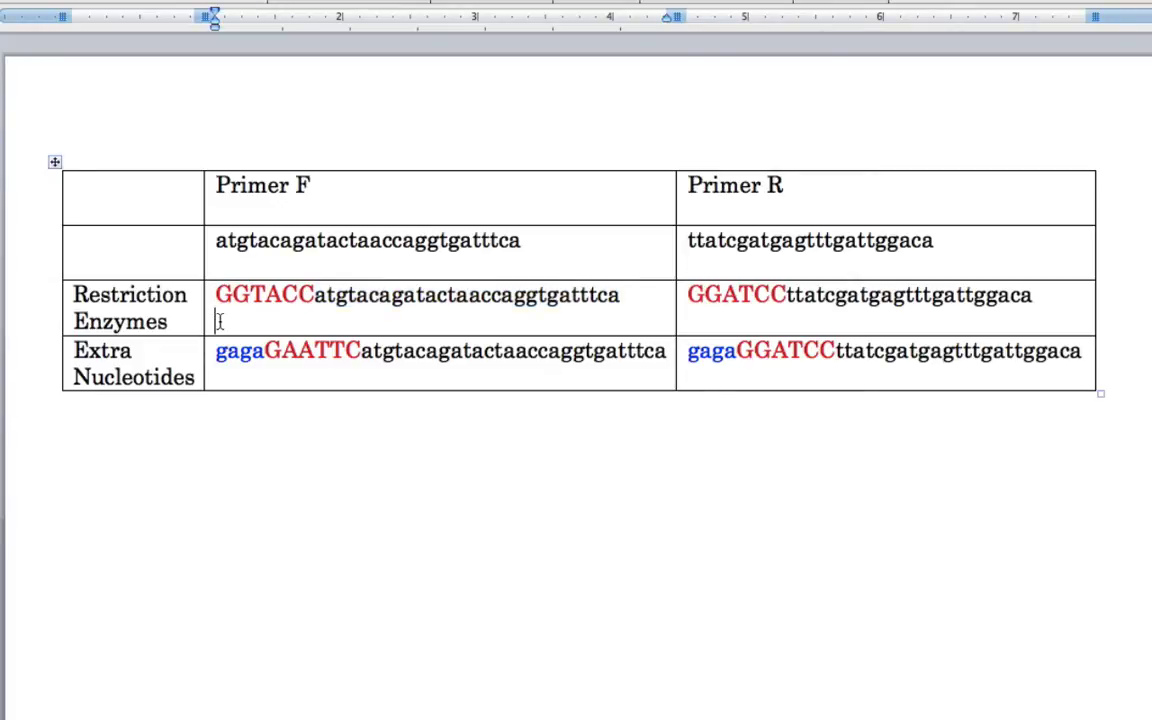
pyautogui.write('(EcoRI')
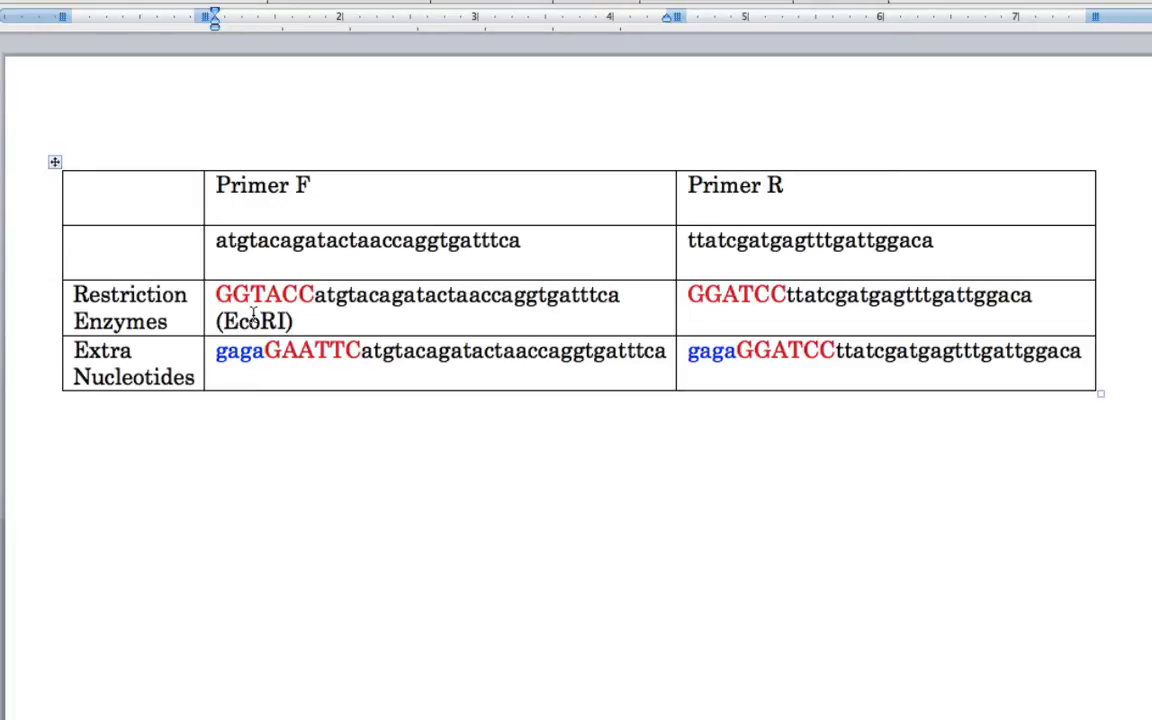
pyautogui.rightClick(216, 294)
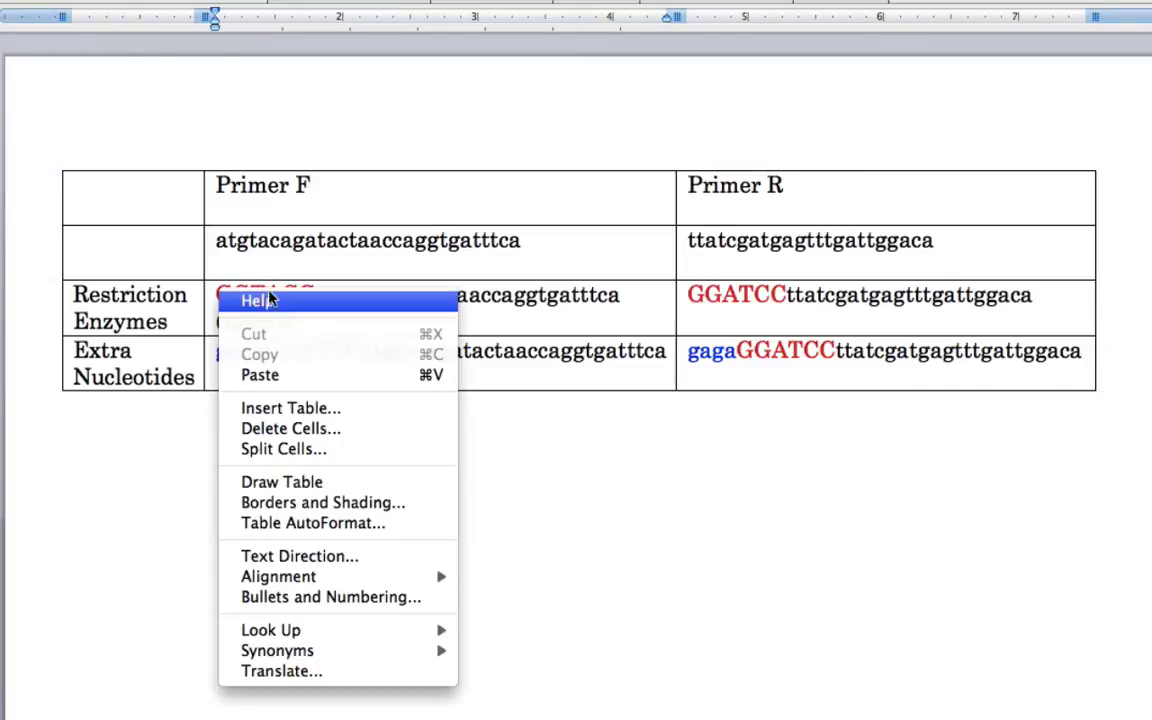
# Add the label (BamHI) below the Primer R sequence in the Restriction Enzymes row.
pyautogui.click(352, 226)
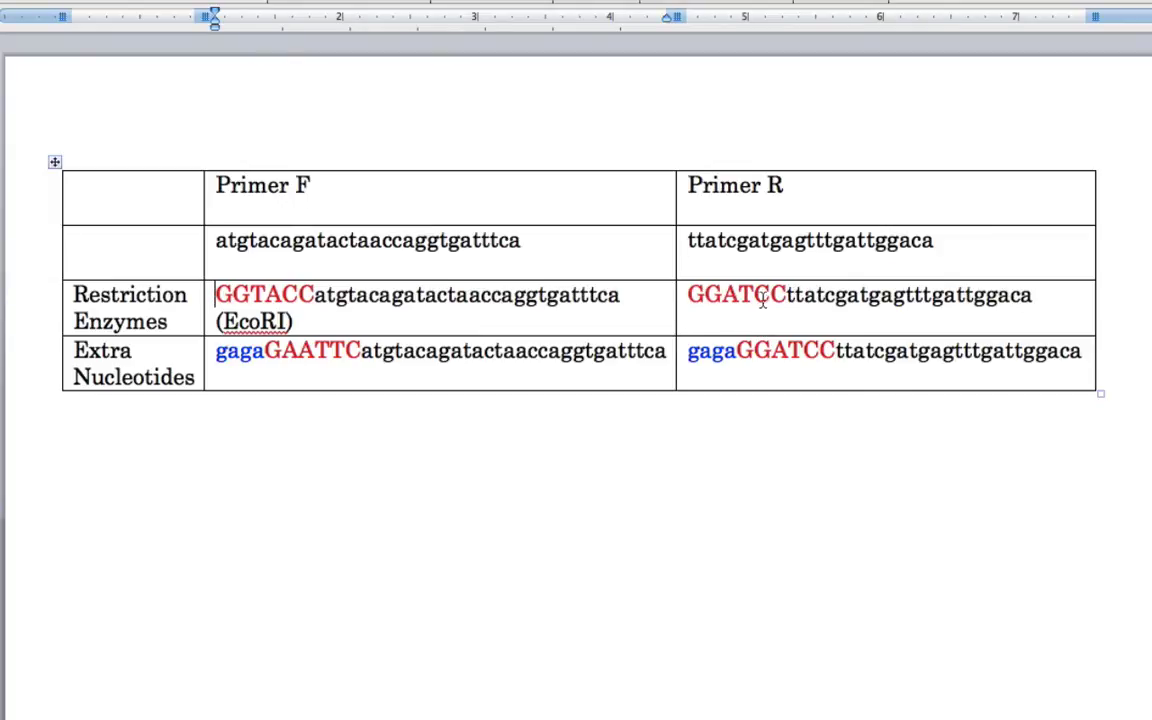
pyautogui.click(689, 321)
pyautogui.press('Return')
pyautogui.write('(BamHI')
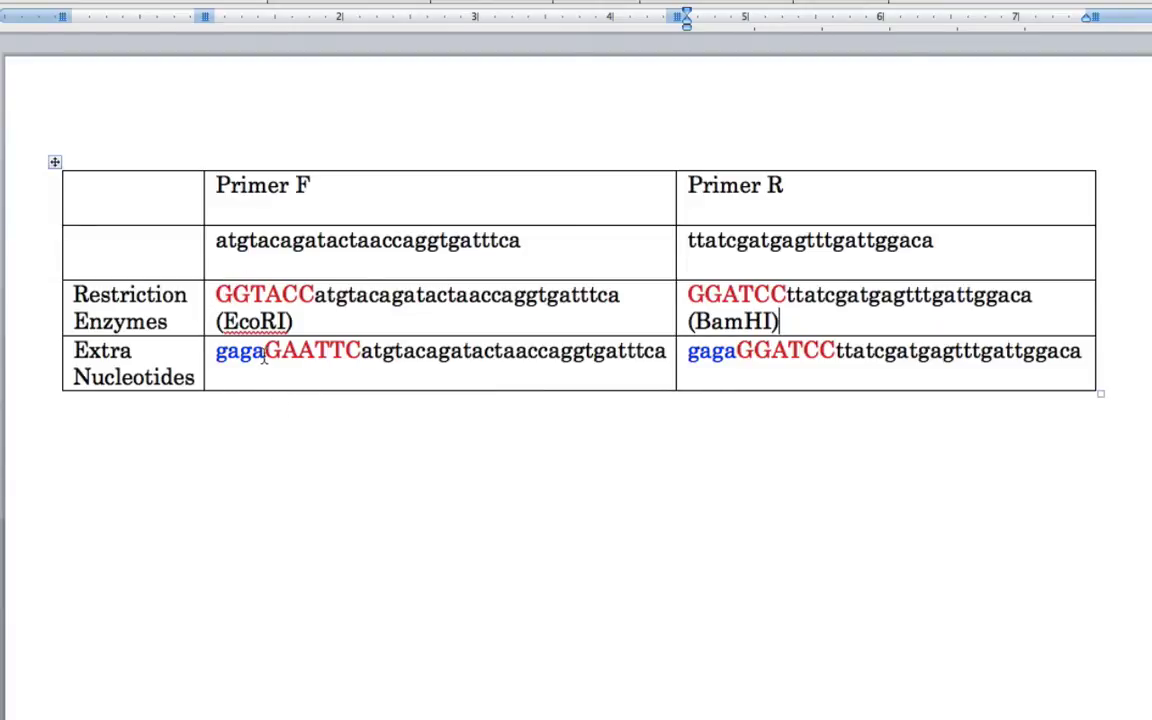
# Copy the 5' tail gagaGAATTC from the Primer F sequence in the Extra Nucleotides row.
pyautogui.moveTo(262, 355); pyautogui.dragTo(218, 358)
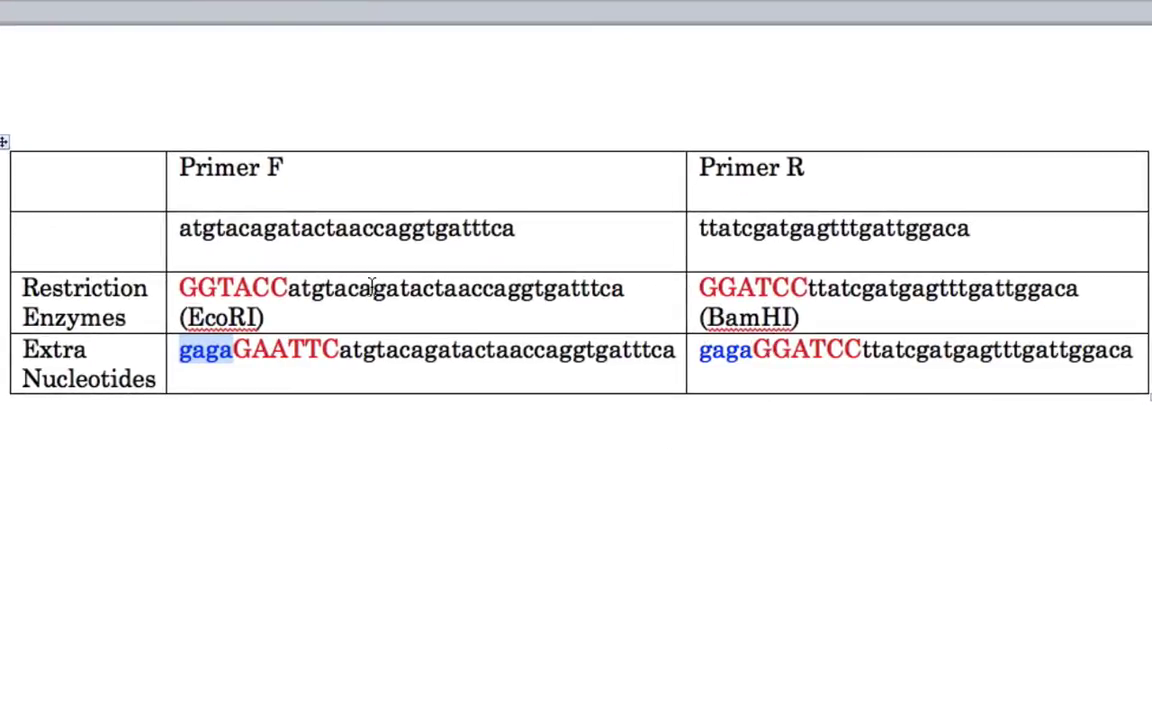
pyautogui.moveTo(340, 352); pyautogui.dragTo(672, 357)
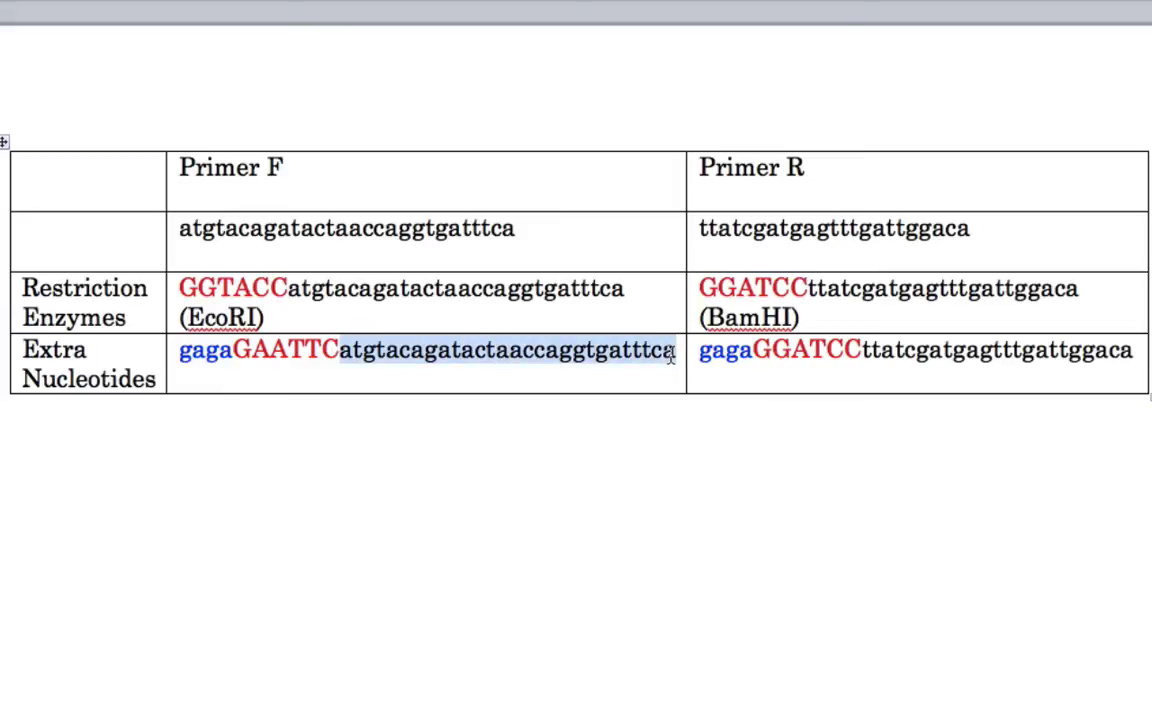
pyautogui.click(337, 355)
pyautogui.moveTo(337, 355); pyautogui.dragTo(181, 360)
pyautogui.press('super+c')
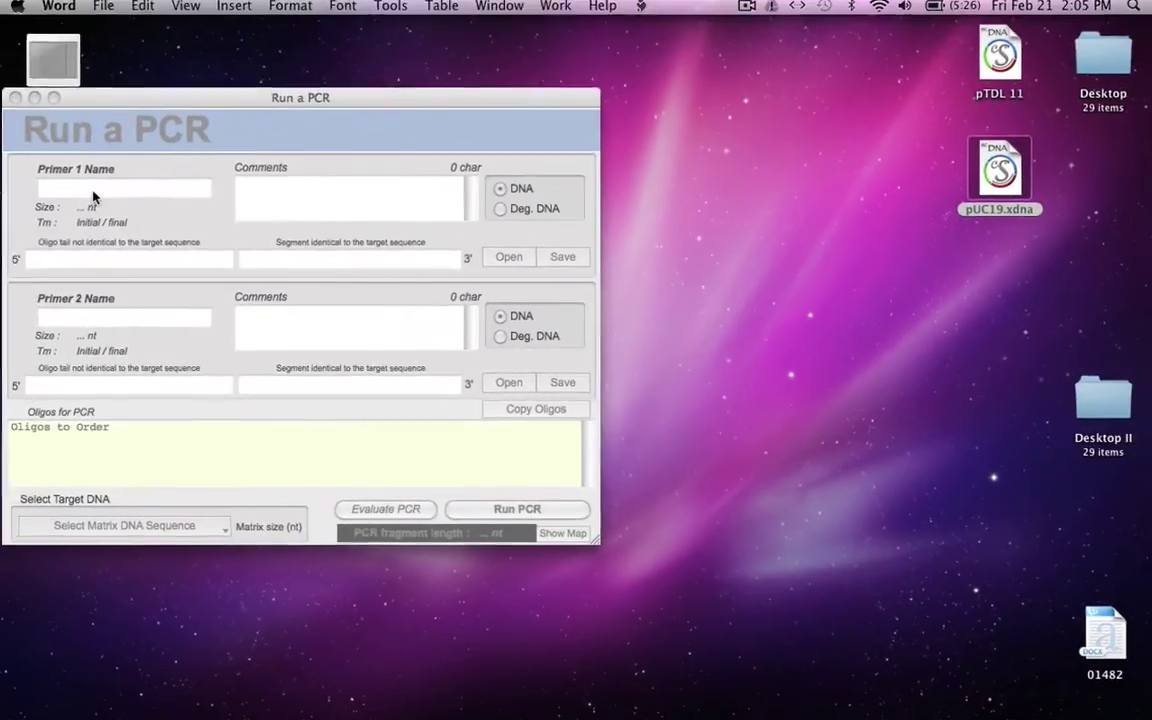
# Switch to SerialCloner, name primer 1 GeneY forward and paste gagaGAATTC as its non-identical oligo tail.
pyautogui.click(99, 199)
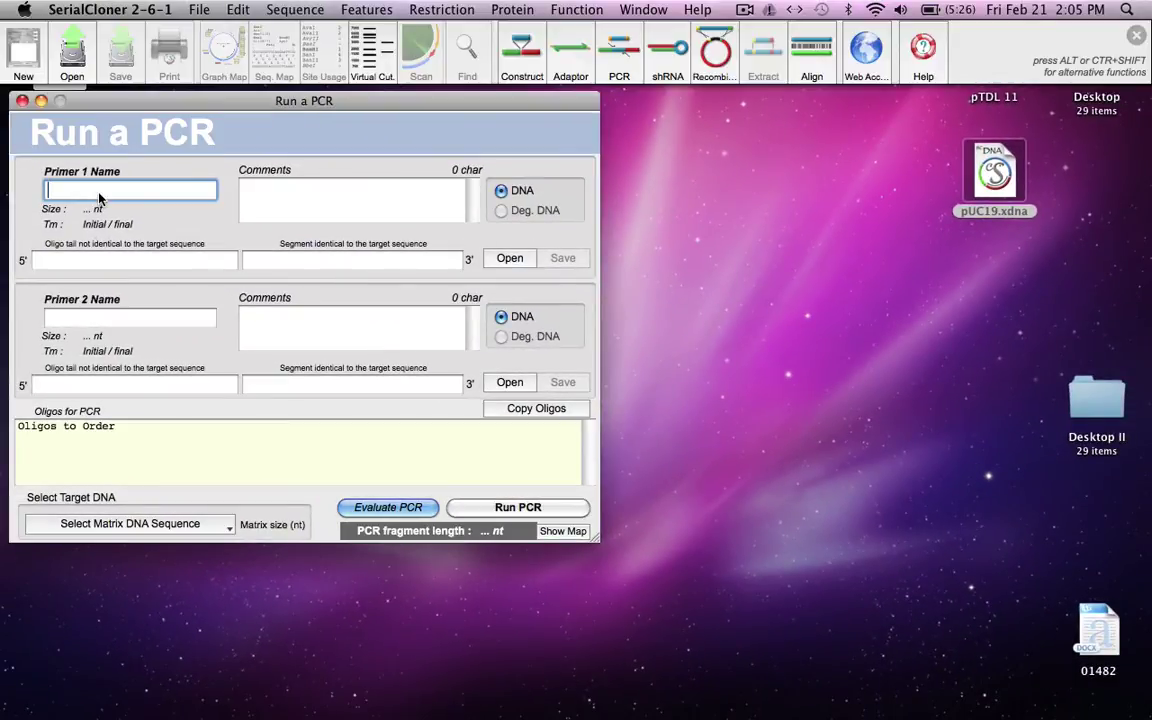
pyautogui.write('GeneY forward')
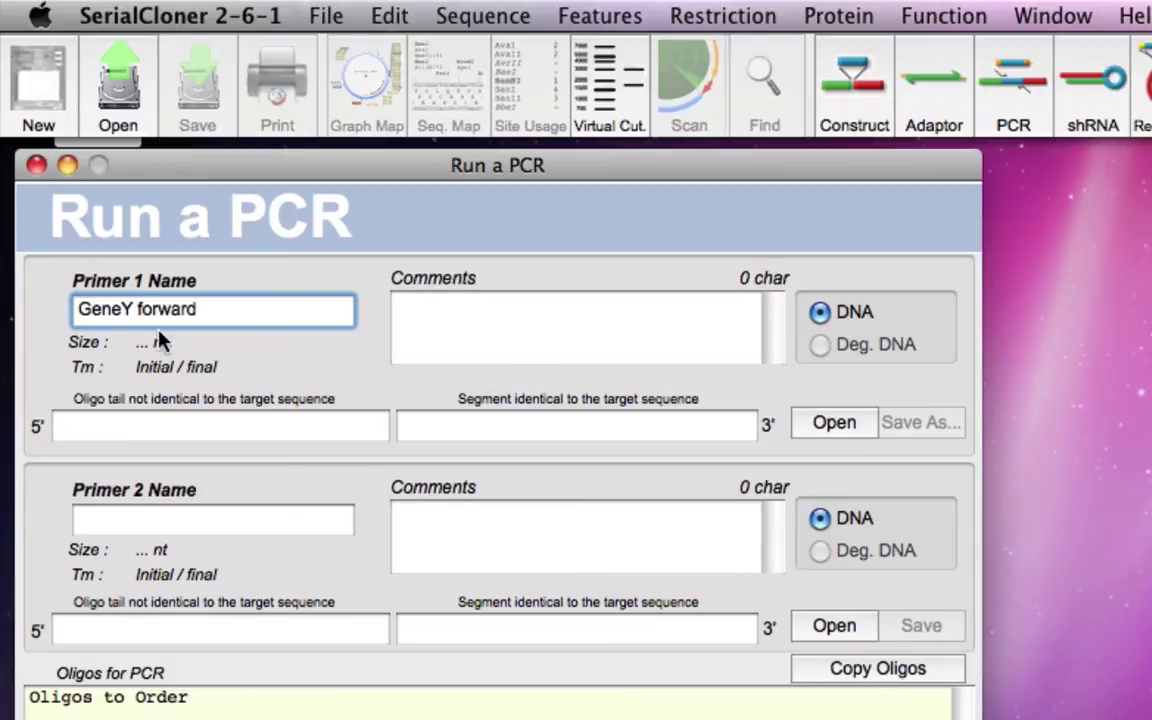
pyautogui.click(122, 432)
pyautogui.press('super+v')
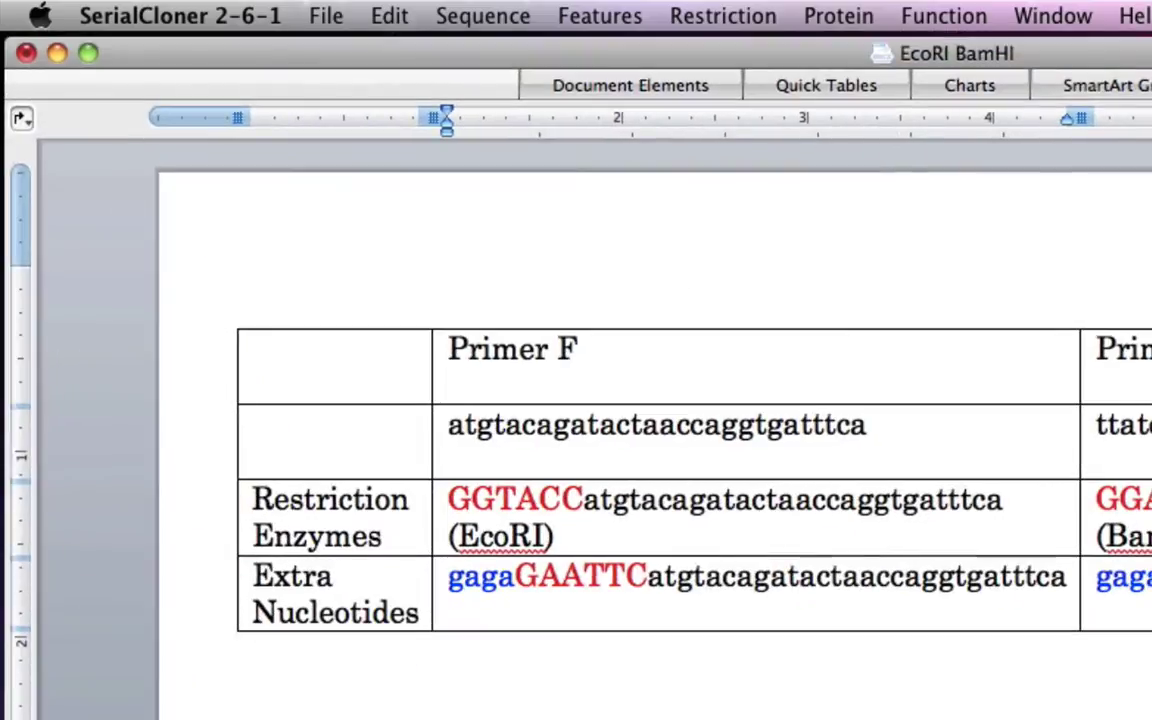
# Copy atgtacagatactaaccaggtgatttca from the Word primer table into primer 1's segment identical to the target sequence.
pyautogui.moveTo(448, 577); pyautogui.dragTo(1072, 590)
pyautogui.press('super+c')
pyautogui.click(648, 578)
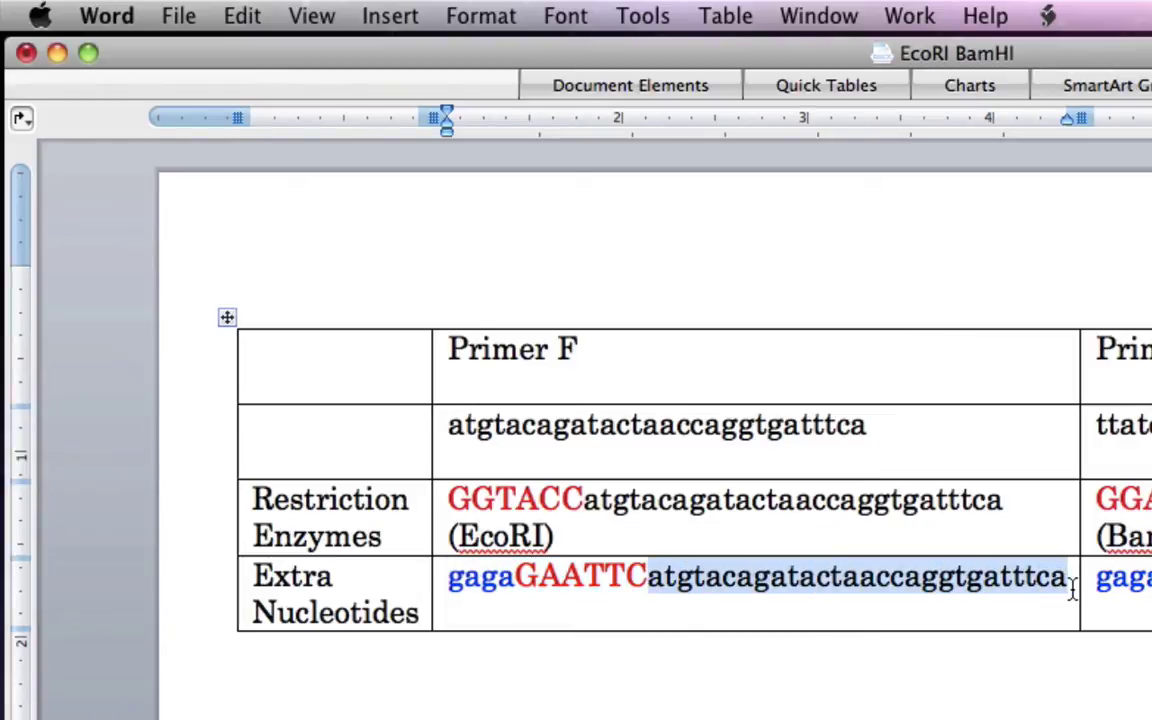
pyautogui.click(57, 53)
pyautogui.click(480, 430)
pyautogui.click(481, 429)
pyautogui.press('super+v')
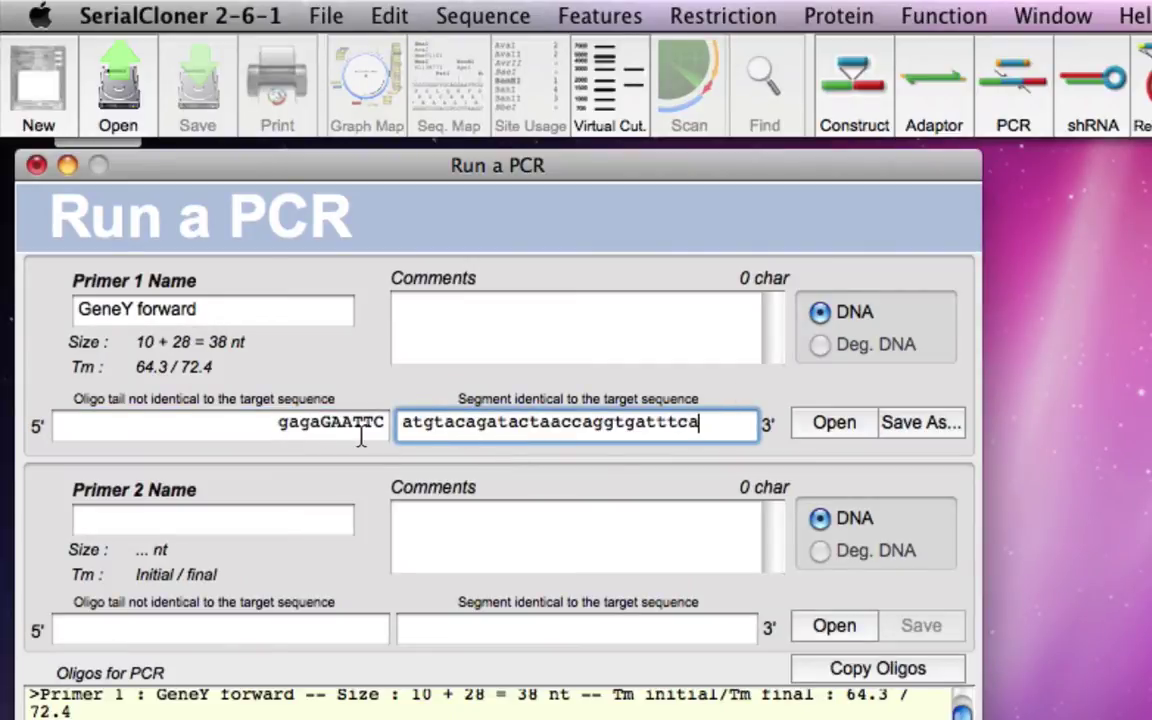
# Name primer 2 GeneY reverse.
pyautogui.click(204, 526)
pyautogui.write('GeneY')
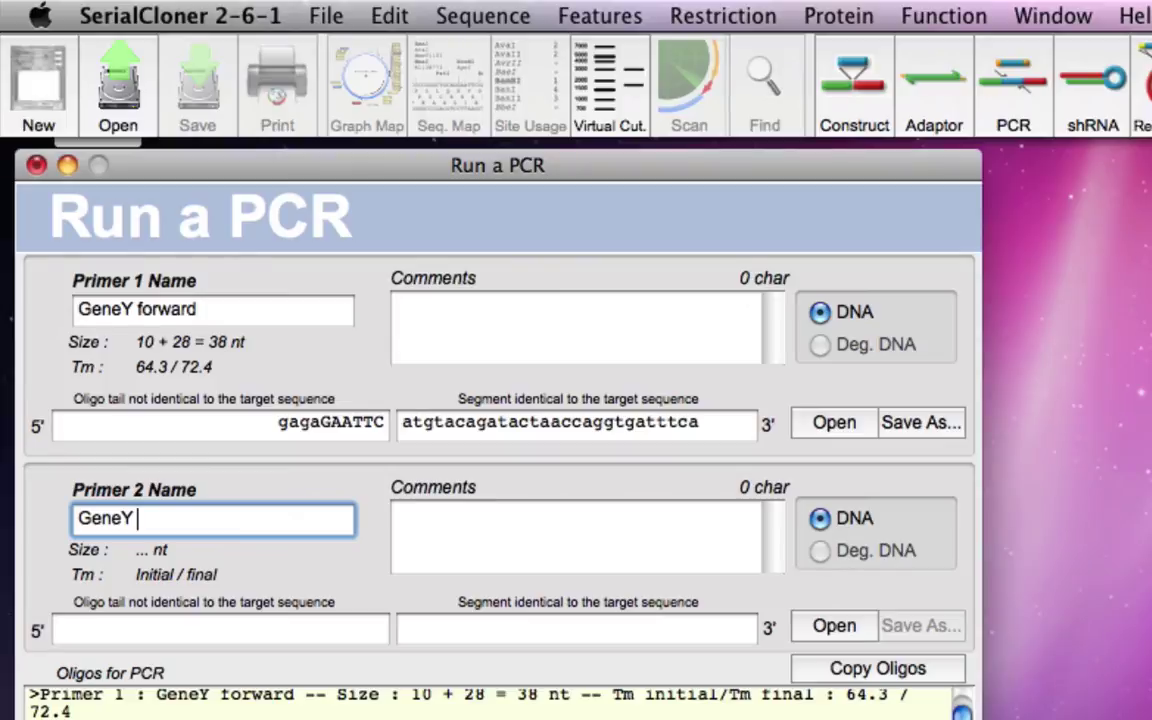
pyautogui.write(' reverse')
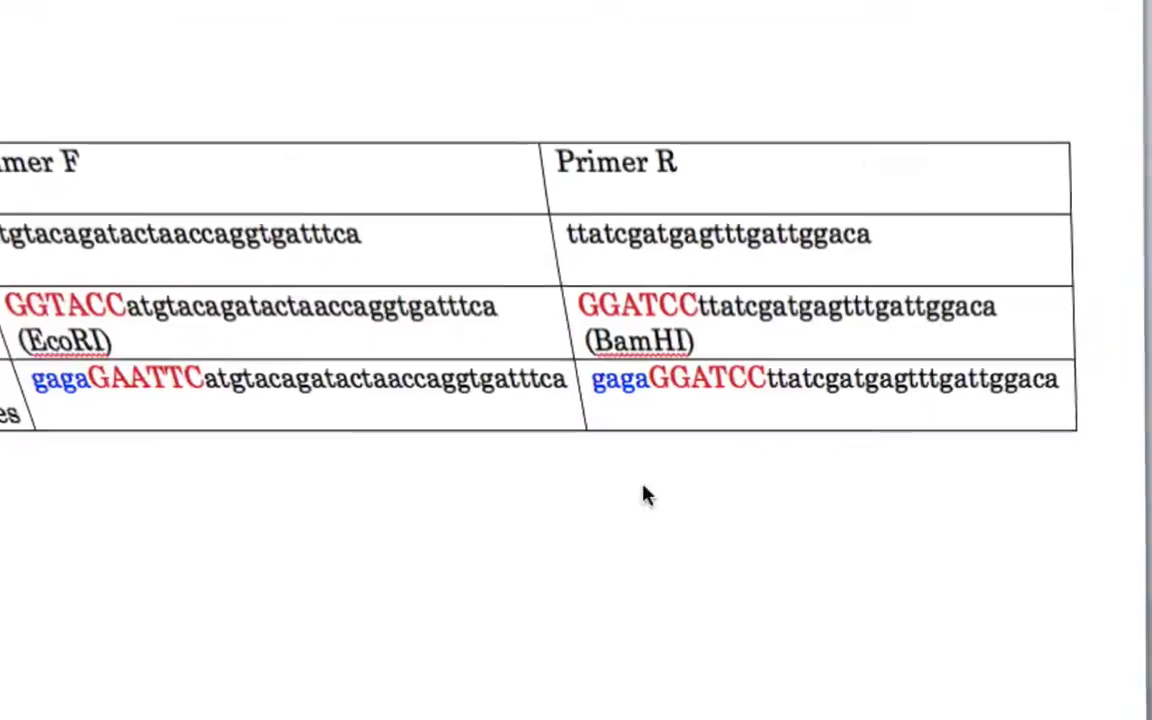
# Copy gagaGGATCC from the Primer R sequence in the Word table into primer 2's non-identical oligo tail.
pyautogui.moveTo(108, 390); pyautogui.dragTo(507, 390)
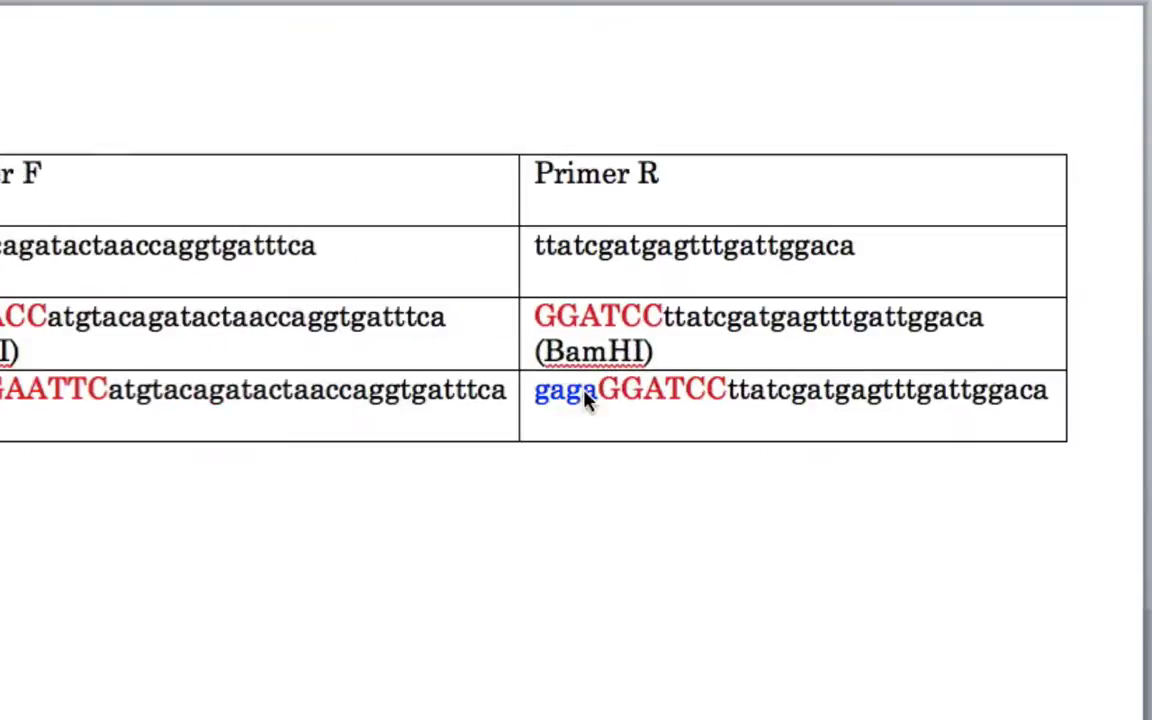
pyautogui.moveTo(727, 390); pyautogui.dragTo(1048, 393)
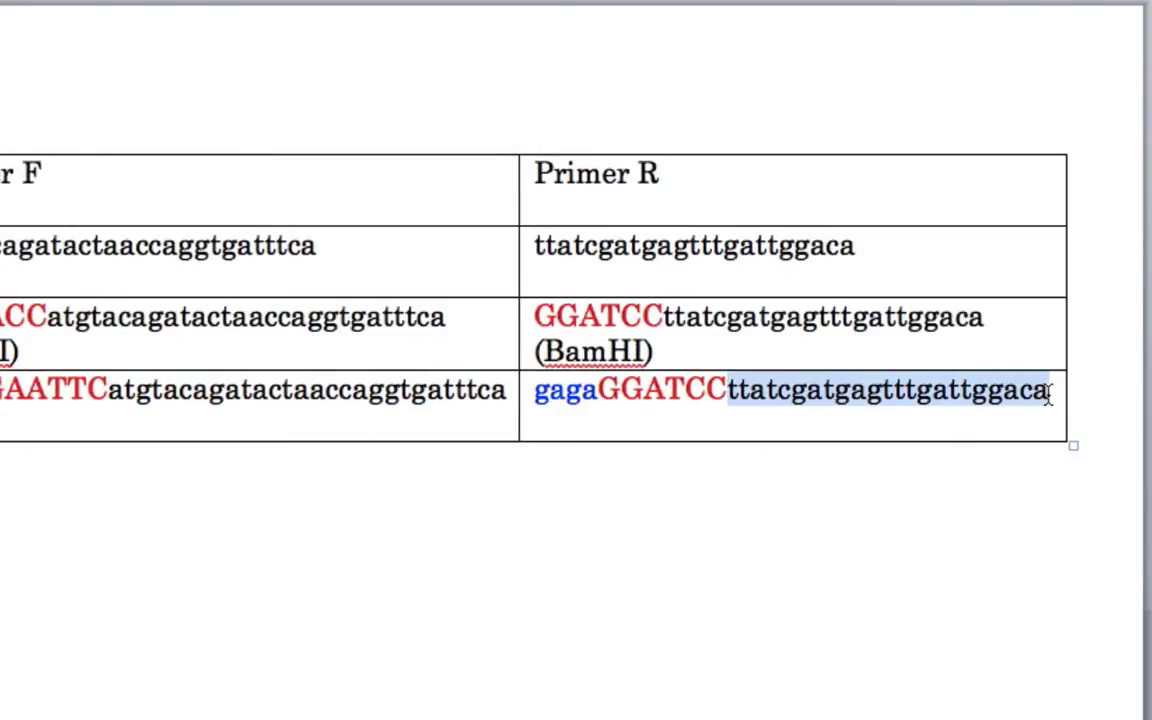
pyautogui.click(535, 388)
pyautogui.moveTo(535, 388); pyautogui.dragTo(719, 395)
pyautogui.press('super+c')
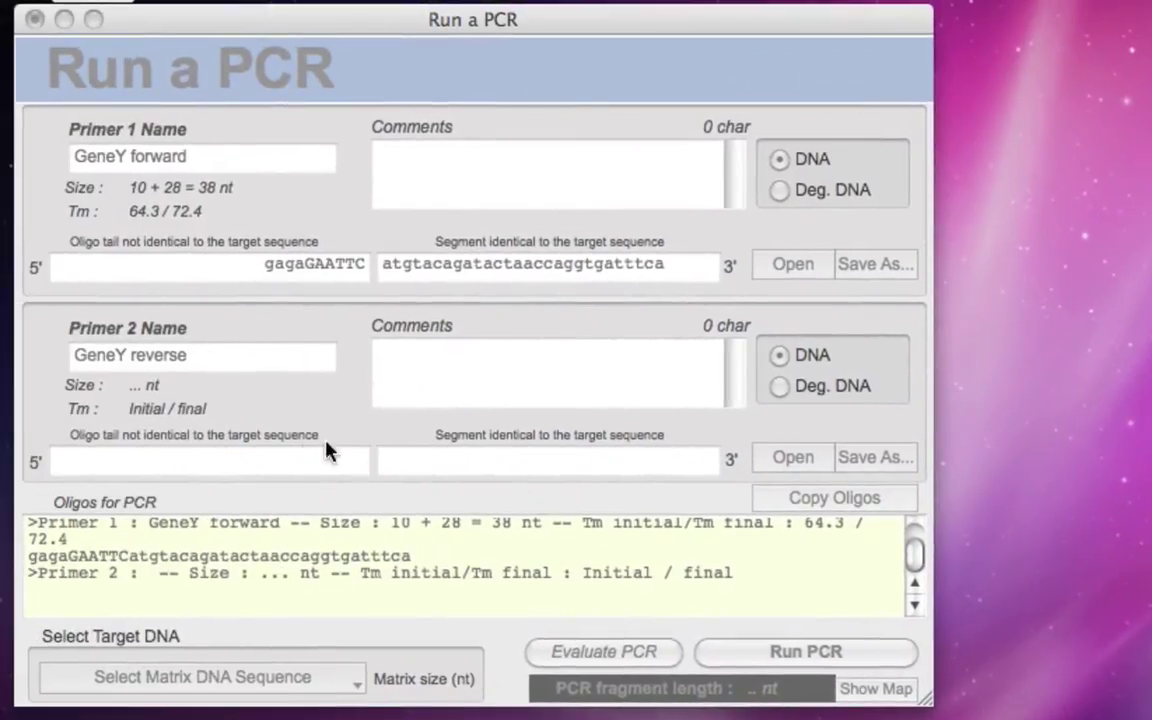
pyautogui.click(283, 460)
pyautogui.click(283, 460)
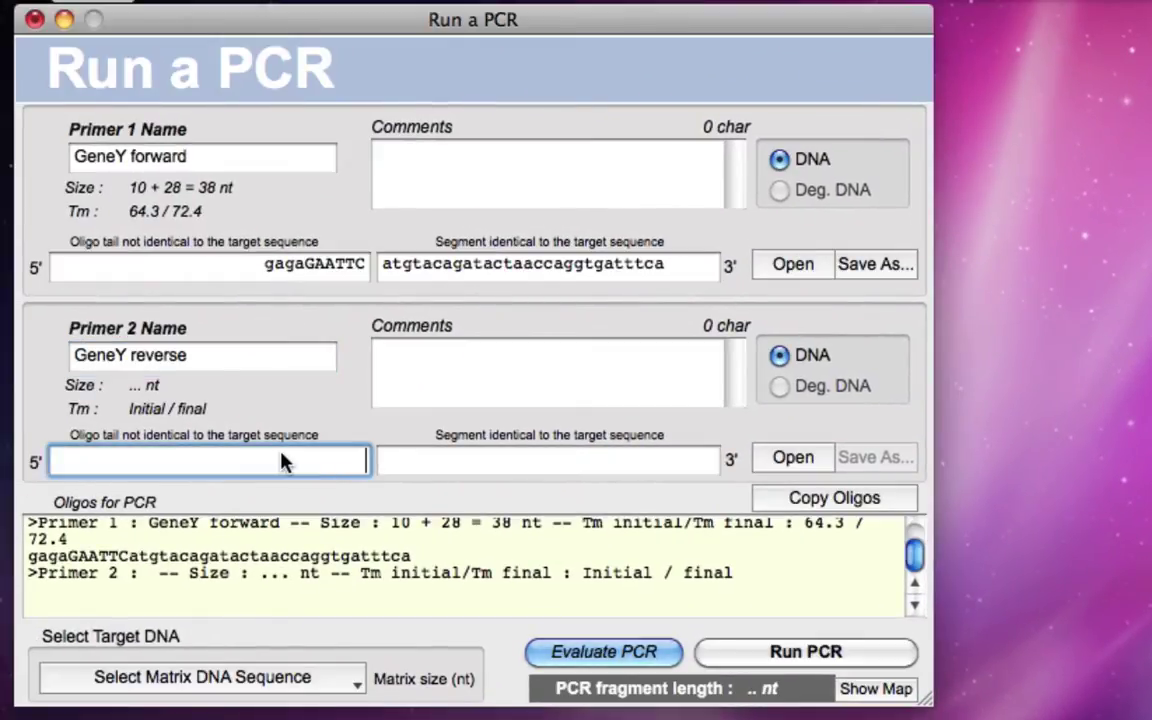
pyautogui.press('super+v')
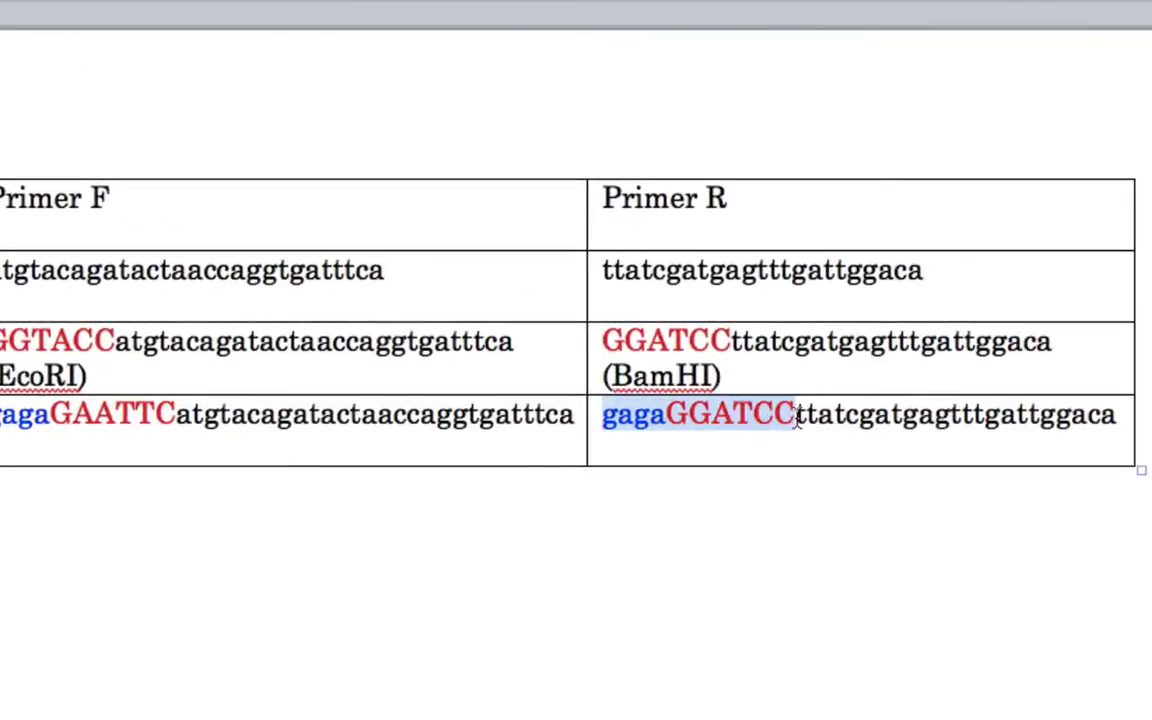
# Copy ttatcgatgagtttgattggaca from the Word primer table into primer 2's segment identical to the target sequence.
pyautogui.moveTo(797, 420); pyautogui.dragTo(1121, 416)
pyautogui.press('super+c')
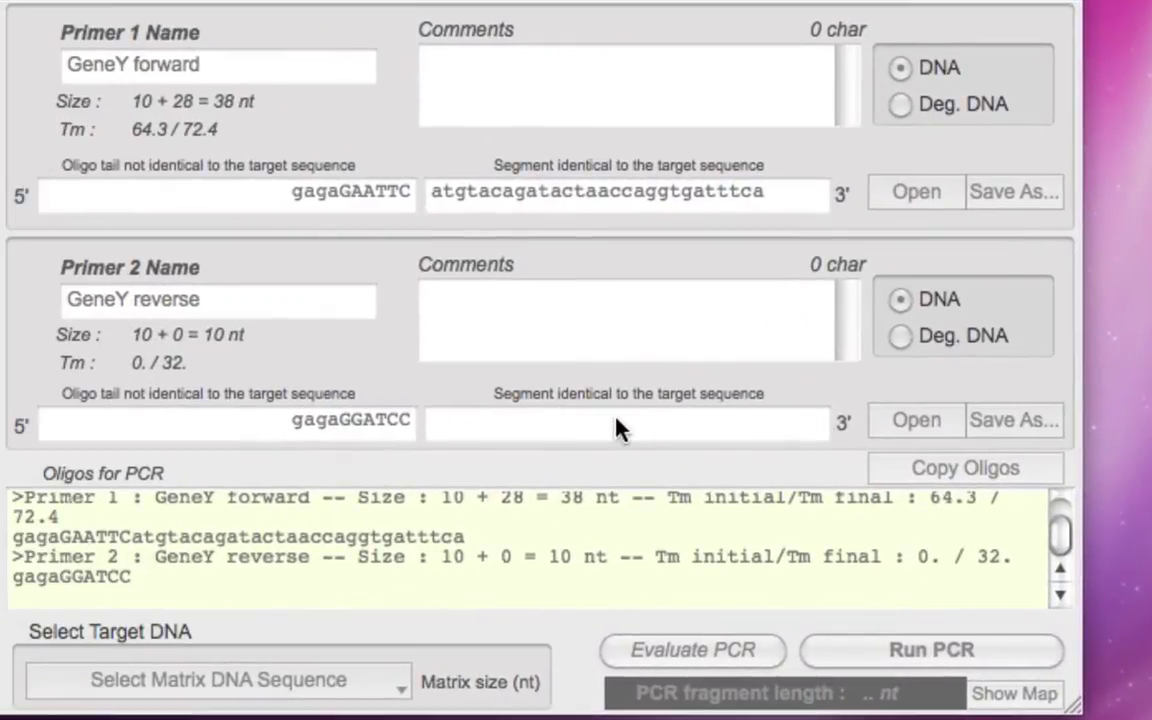
pyautogui.click(617, 425)
pyautogui.press('super+v')
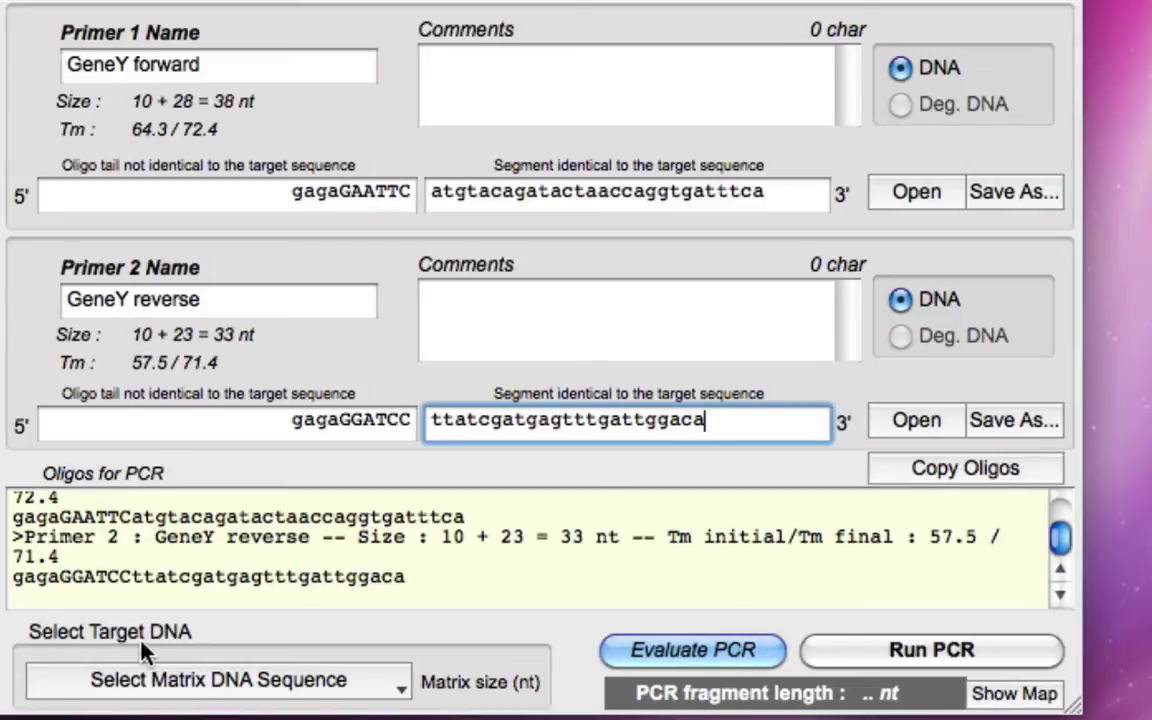
# Set pTDL 11 as the target DNA and run the PCR with both primers.
pyautogui.click(399, 687)
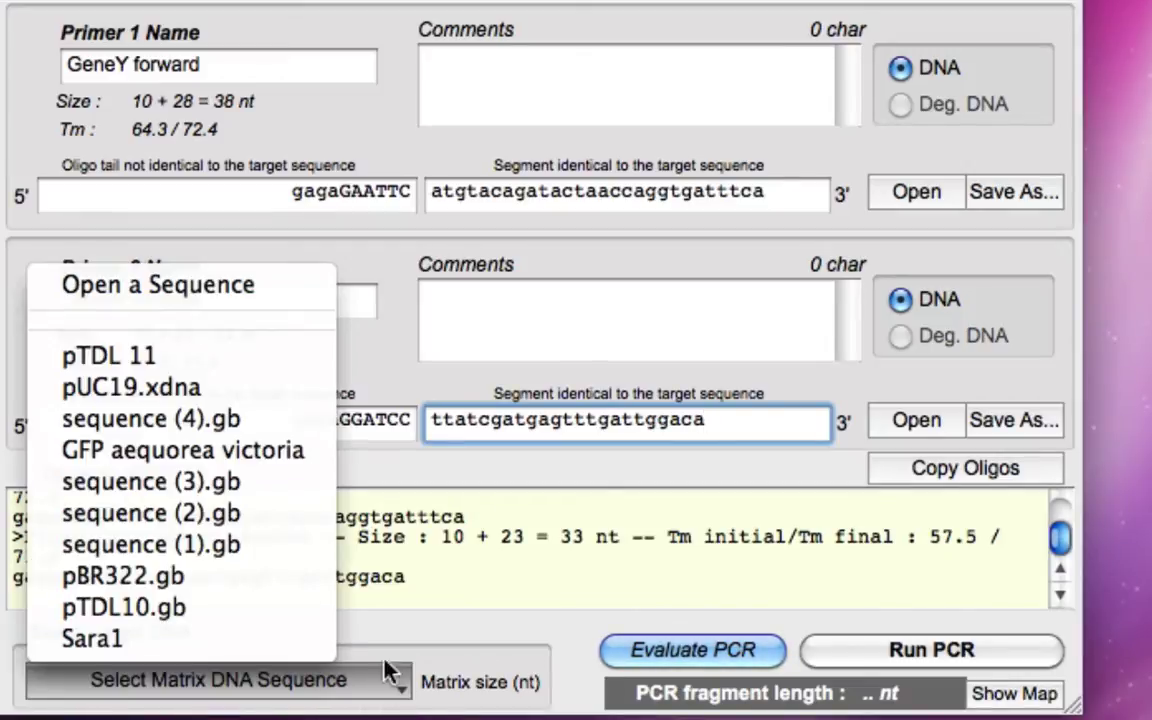
pyautogui.click(118, 366)
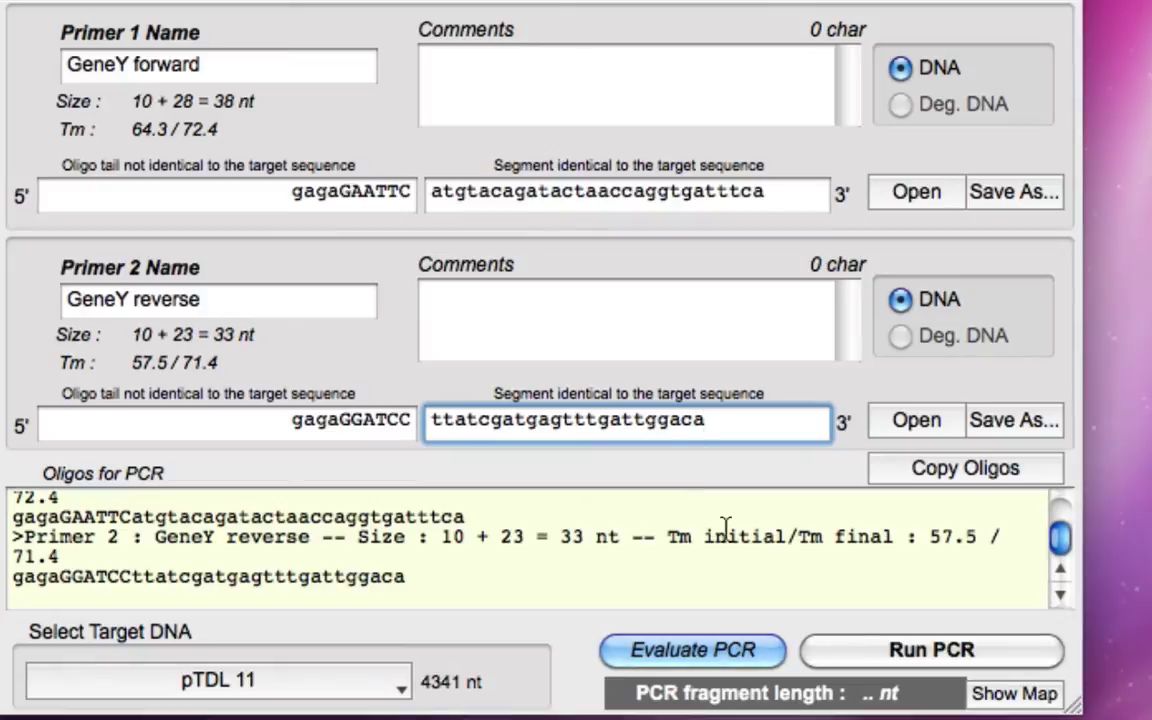
pyautogui.click(918, 652)
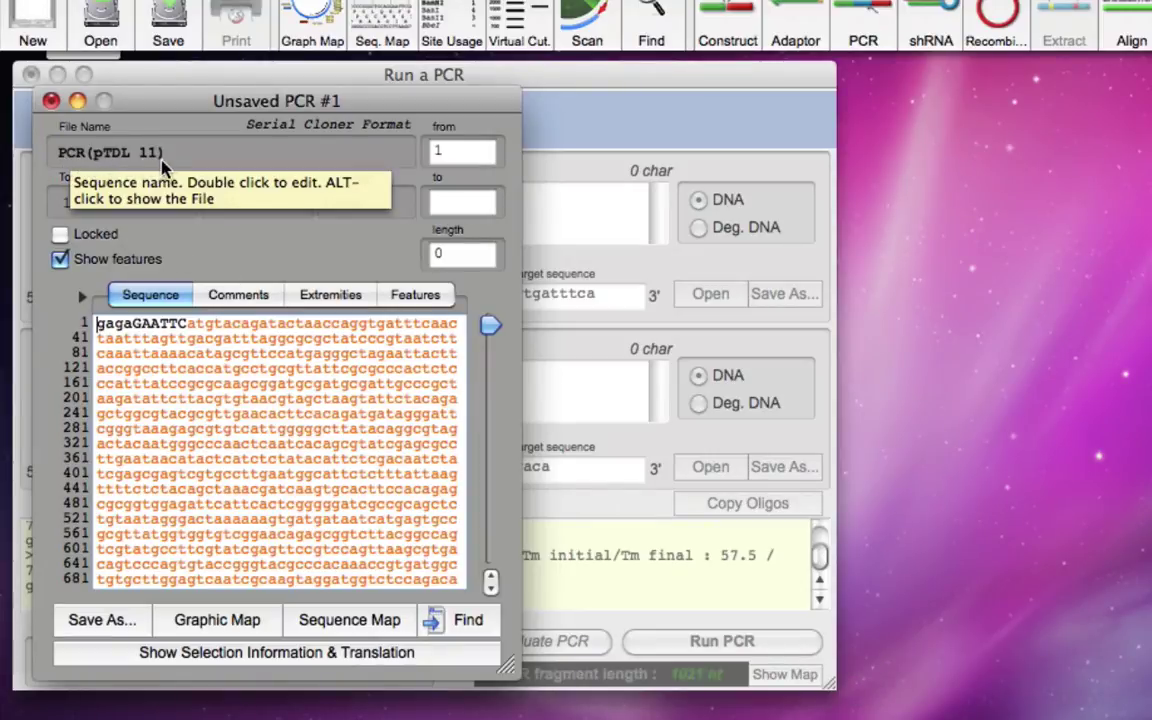
# Open the PCR product's graphic map and display particular sites instead of unique sites.
pyautogui.click(218, 622)
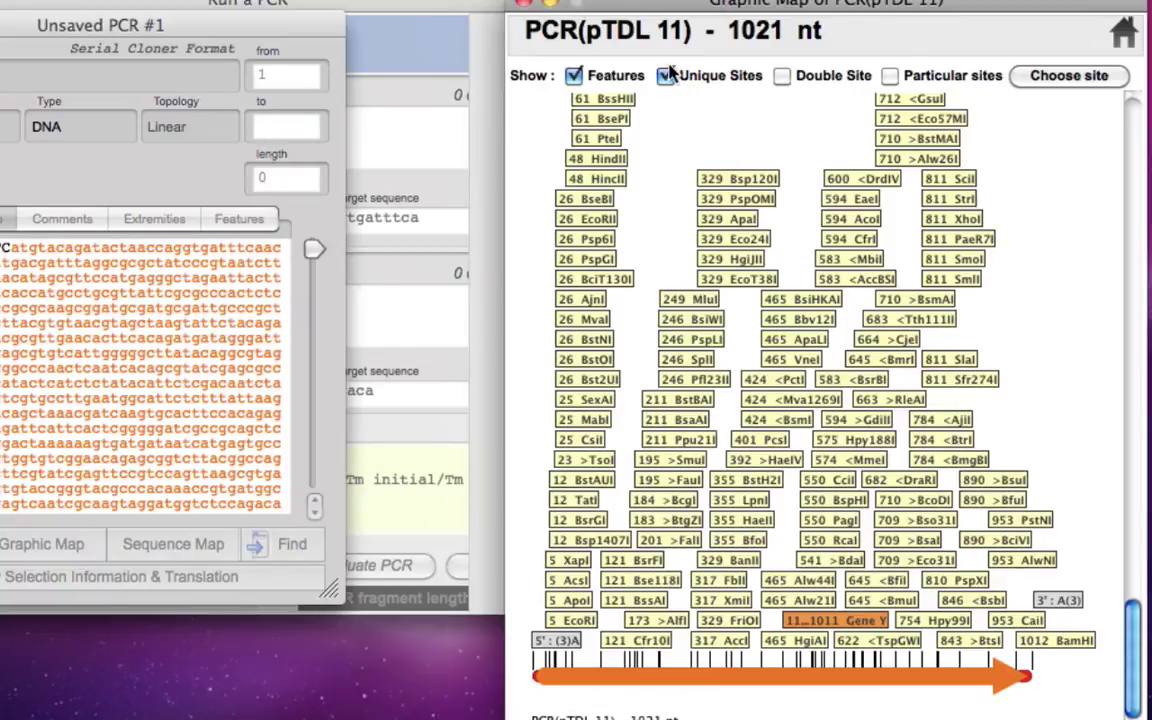
pyautogui.click(666, 77)
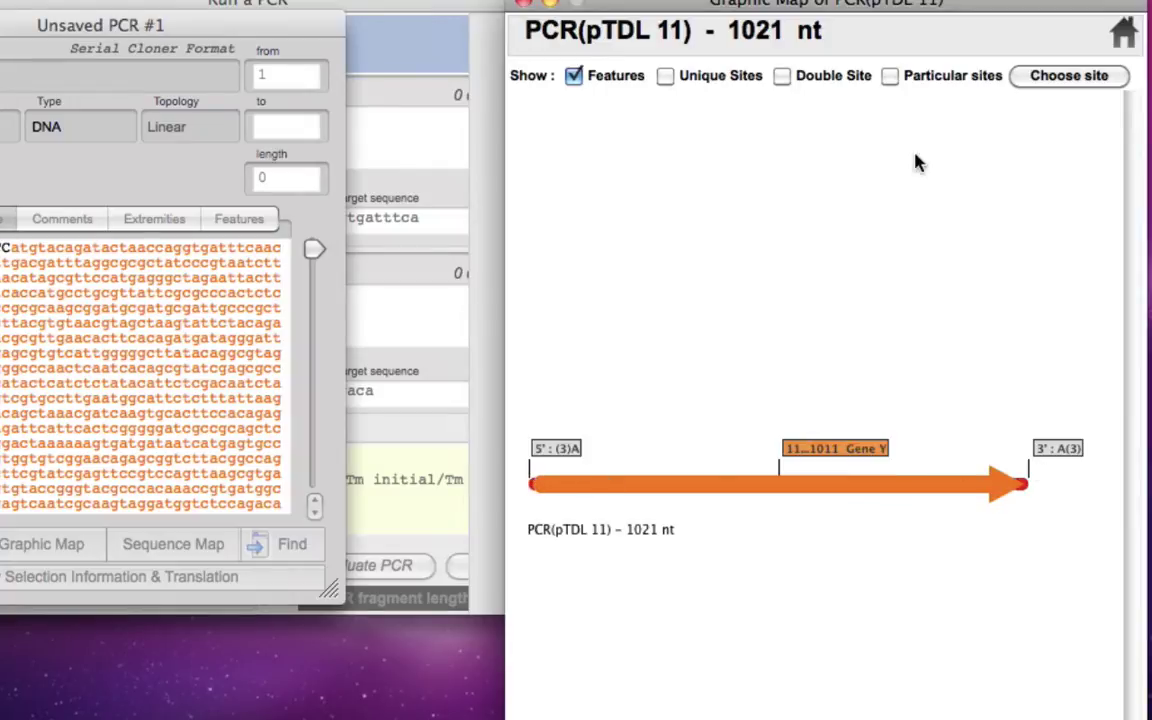
pyautogui.click(890, 78)
# Choose EcoRI and BamHI as the particular restriction sites shown on the PCR product map.
pyautogui.click(1062, 84)
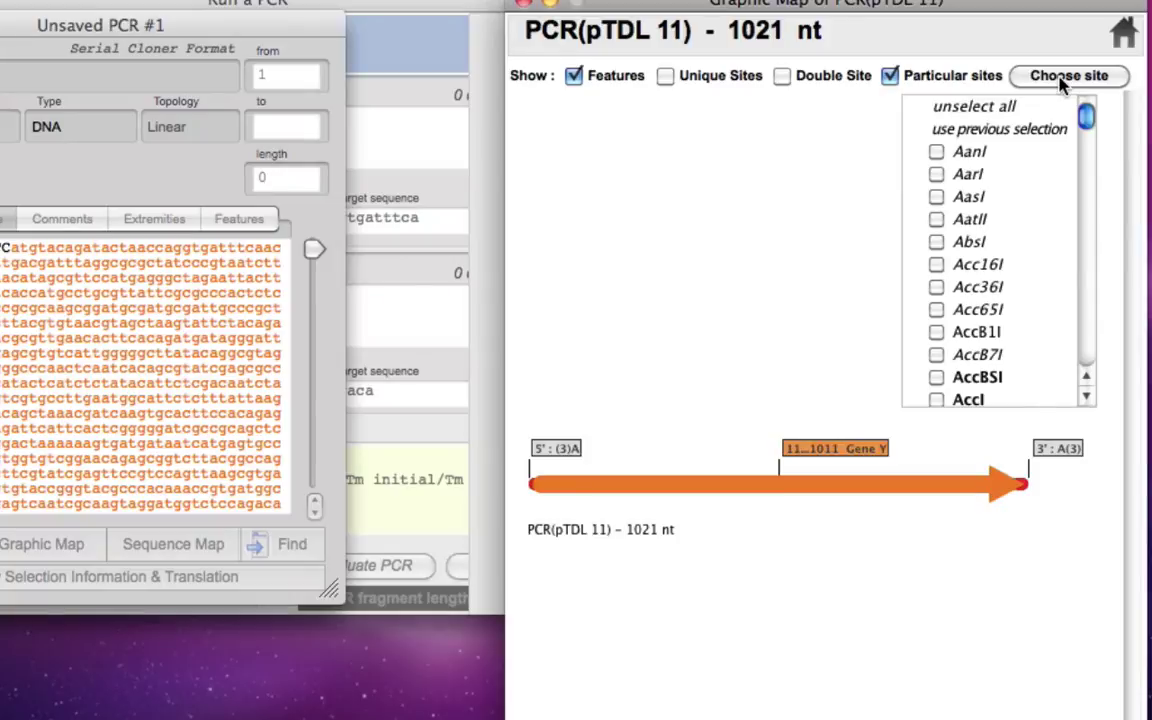
pyautogui.write('eco')
pyautogui.press('Down')
pyautogui.press('Down')
pyautogui.press('Down')
pyautogui.press('Down')
pyautogui.press('Down')
pyautogui.press('Down')
pyautogui.press('Down')
pyautogui.press('Down')
pyautogui.press('Down')
pyautogui.press('Down')
pyautogui.press('Down')
pyautogui.press('Down')
pyautogui.press('Down')
pyautogui.press('Down')
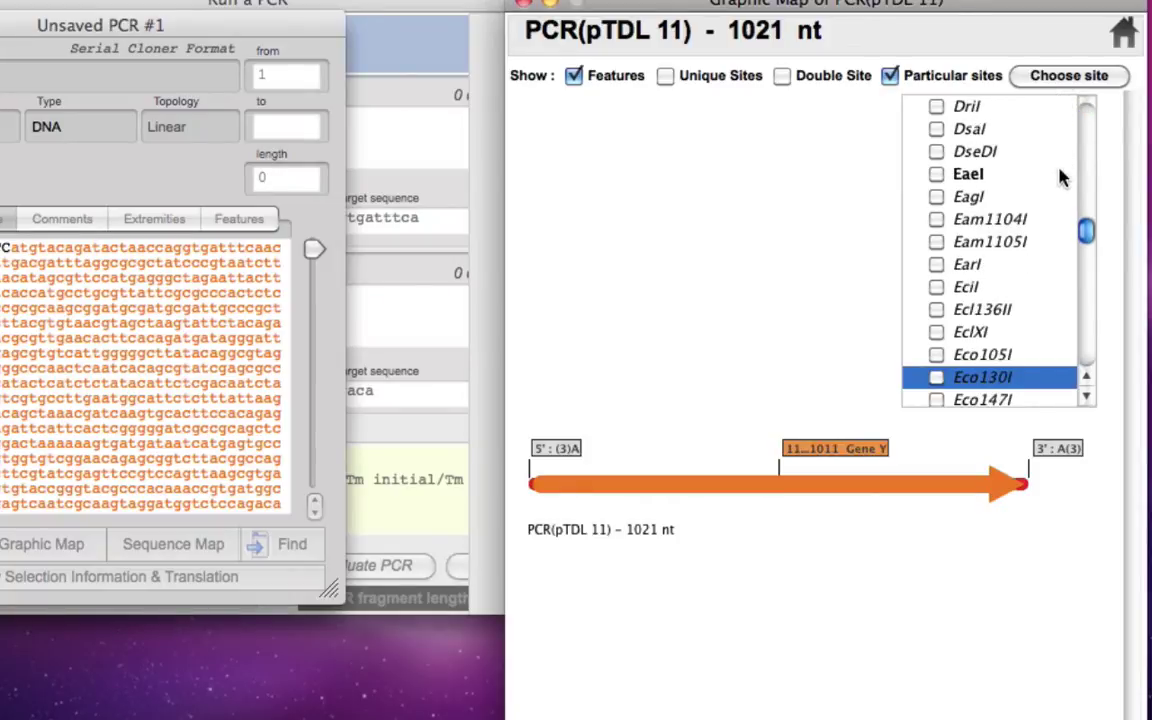
pyautogui.press('Down')
pyautogui.press('Down')
pyautogui.press('Down')
pyautogui.press('Down')
pyautogui.press('Down')
pyautogui.press('Down')
pyautogui.press('Down')
pyautogui.press('Down')
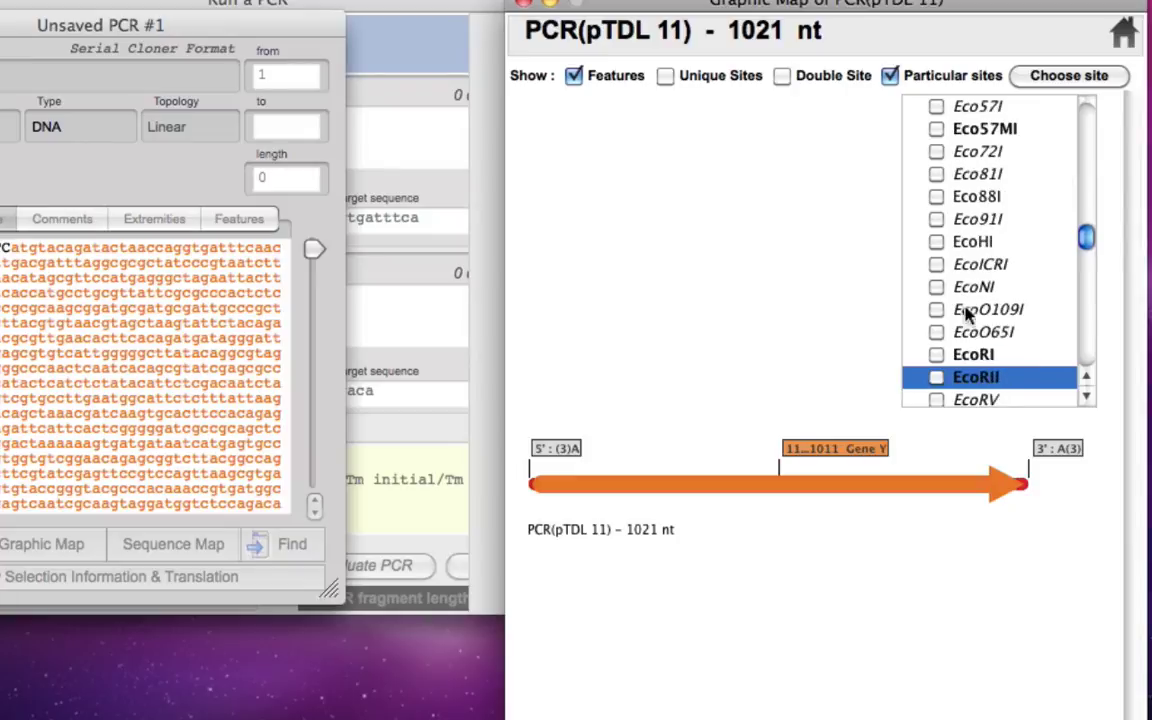
pyautogui.click(937, 355)
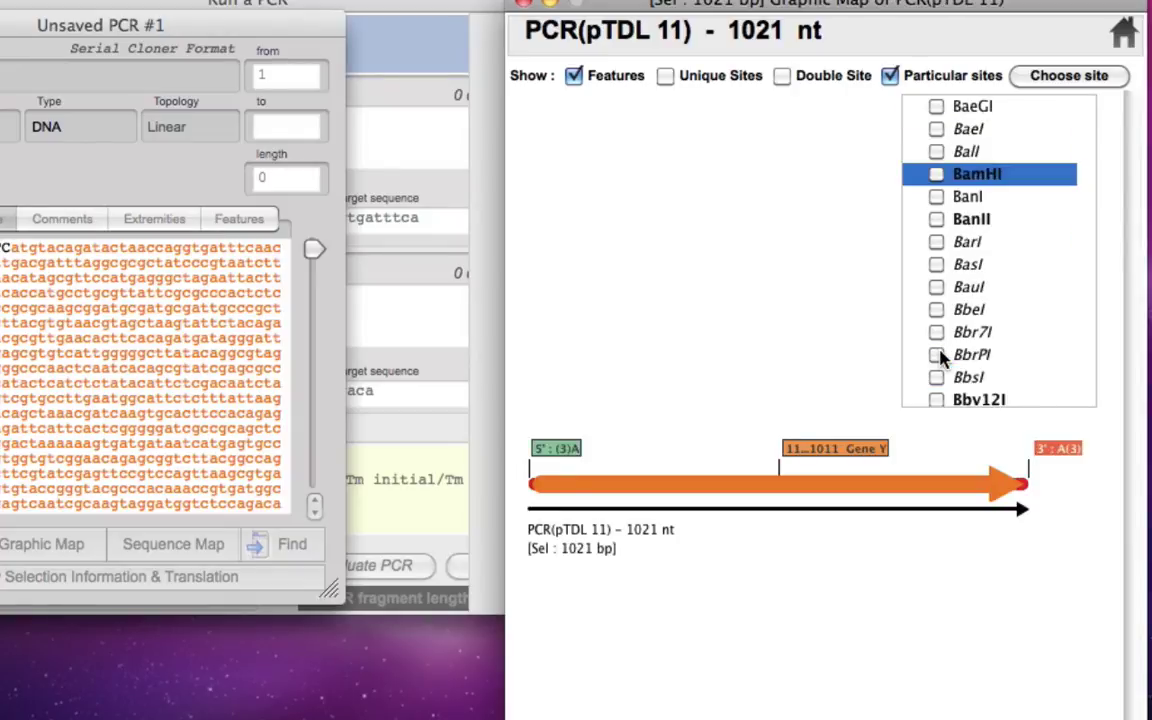
pyautogui.click(936, 174)
pyautogui.click(956, 650)
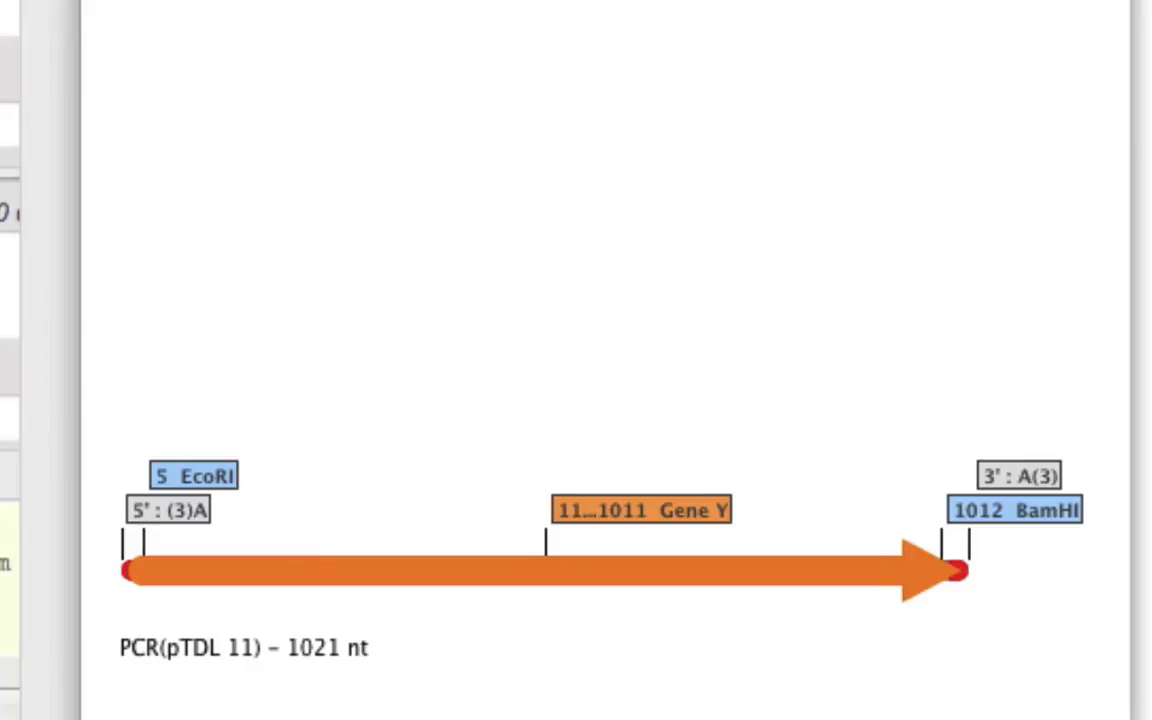
# Save the PCR product sequence as PCR(pTDL 11) on the Desktop and close its graphic map.
pyautogui.press('super+s')
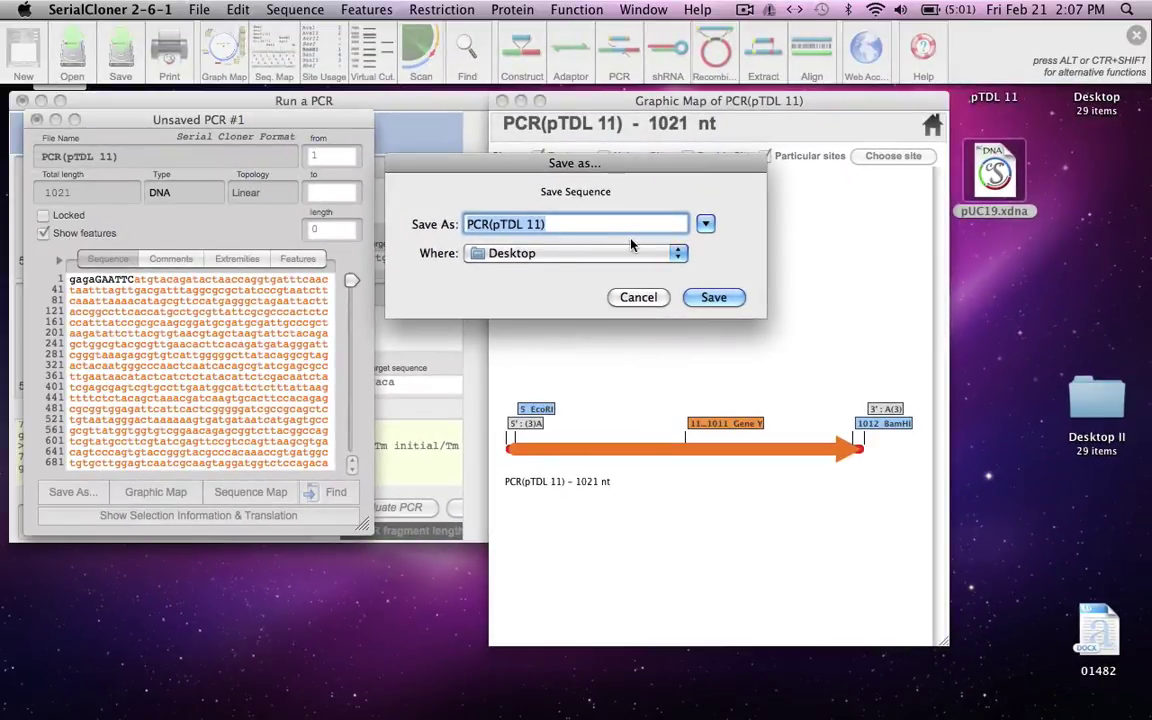
pyautogui.click(711, 297)
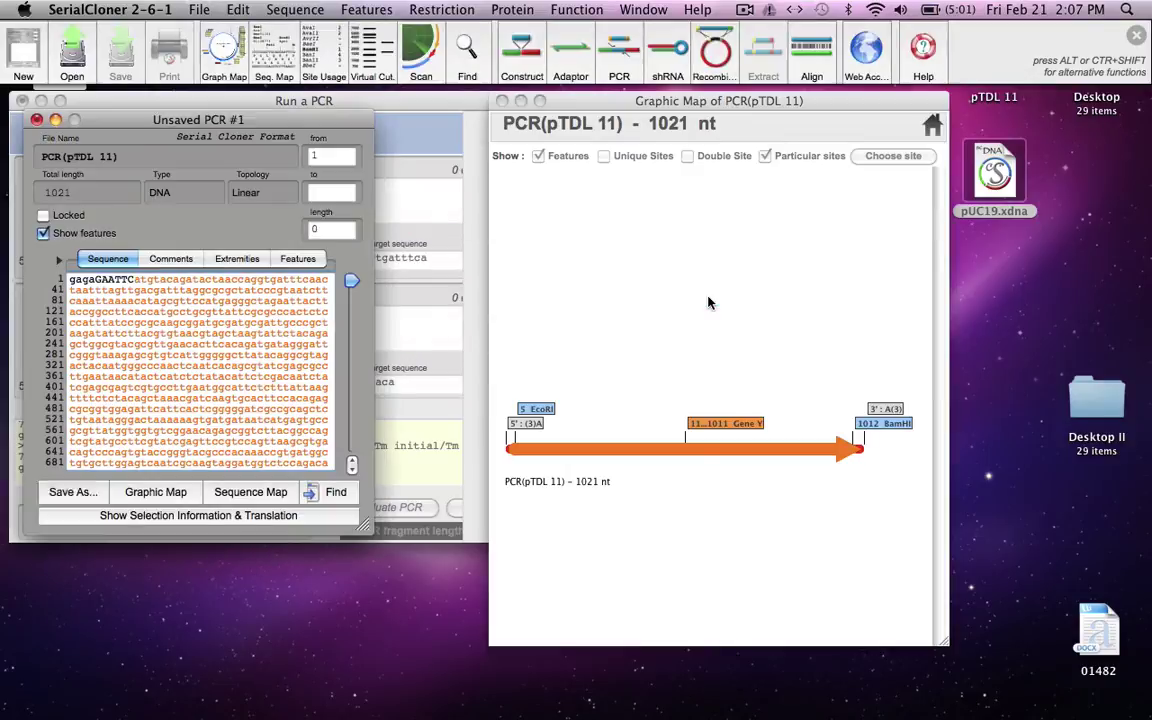
pyautogui.click(502, 101)
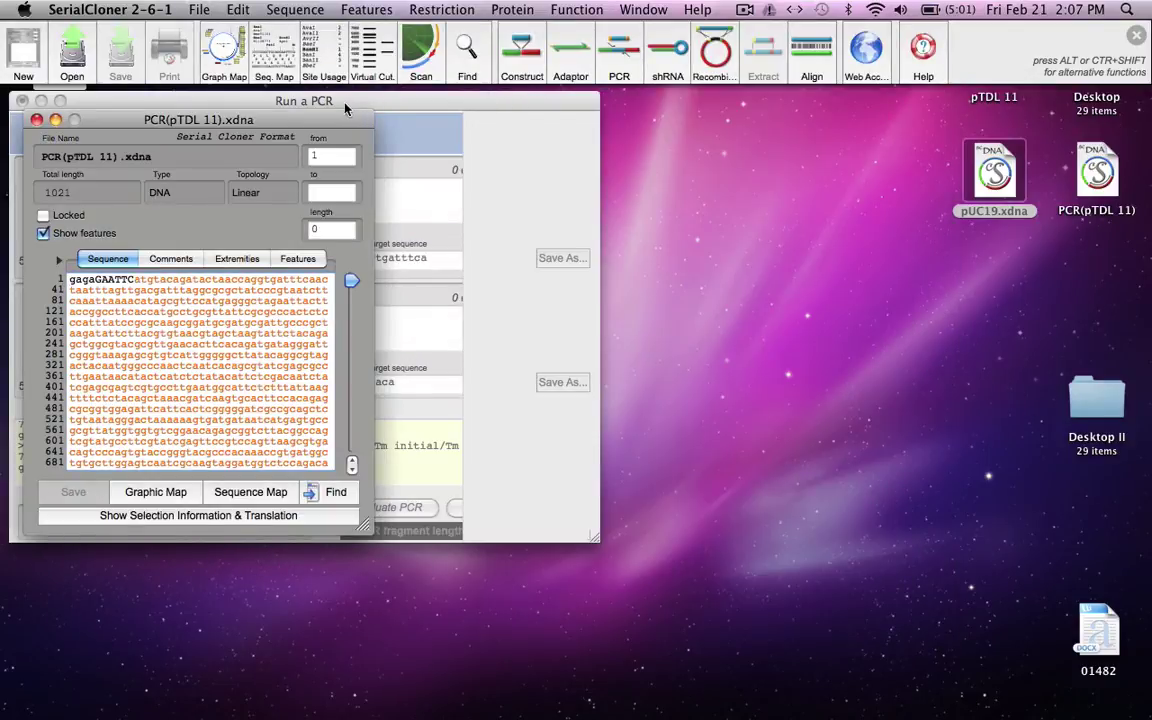
# Close the PCR(pTDL 11) sequence and the PCR tool without saving the PCR setup.
pyautogui.click(36, 120)
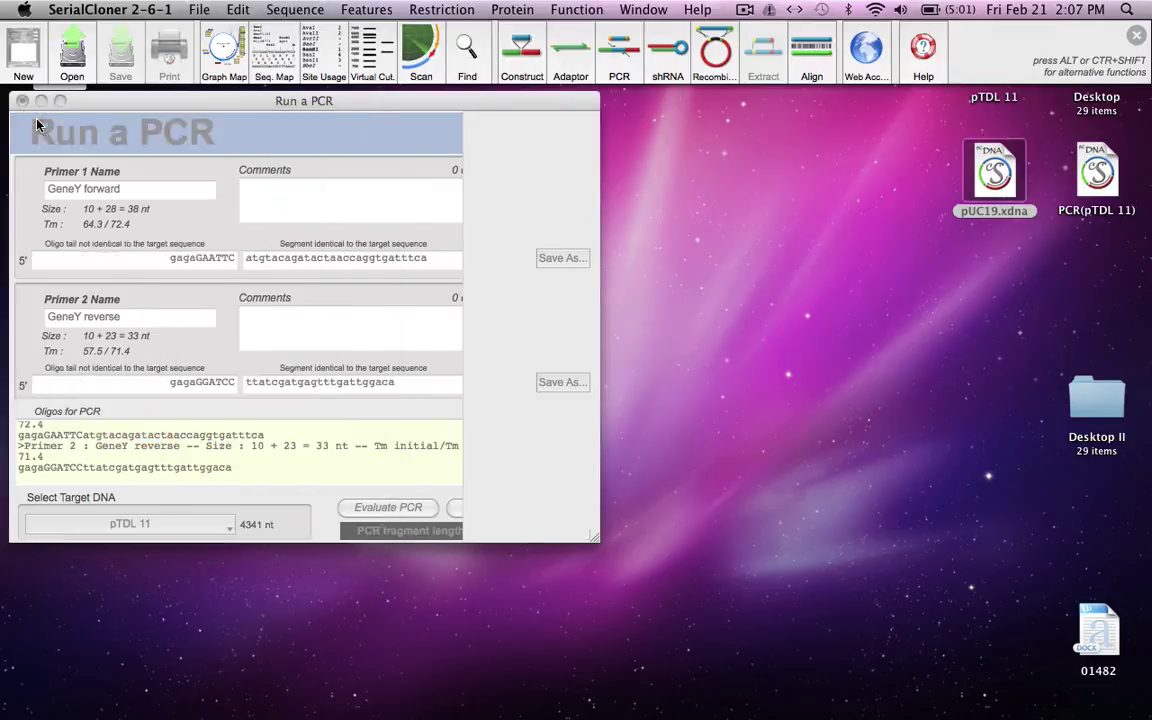
pyautogui.click(22, 101)
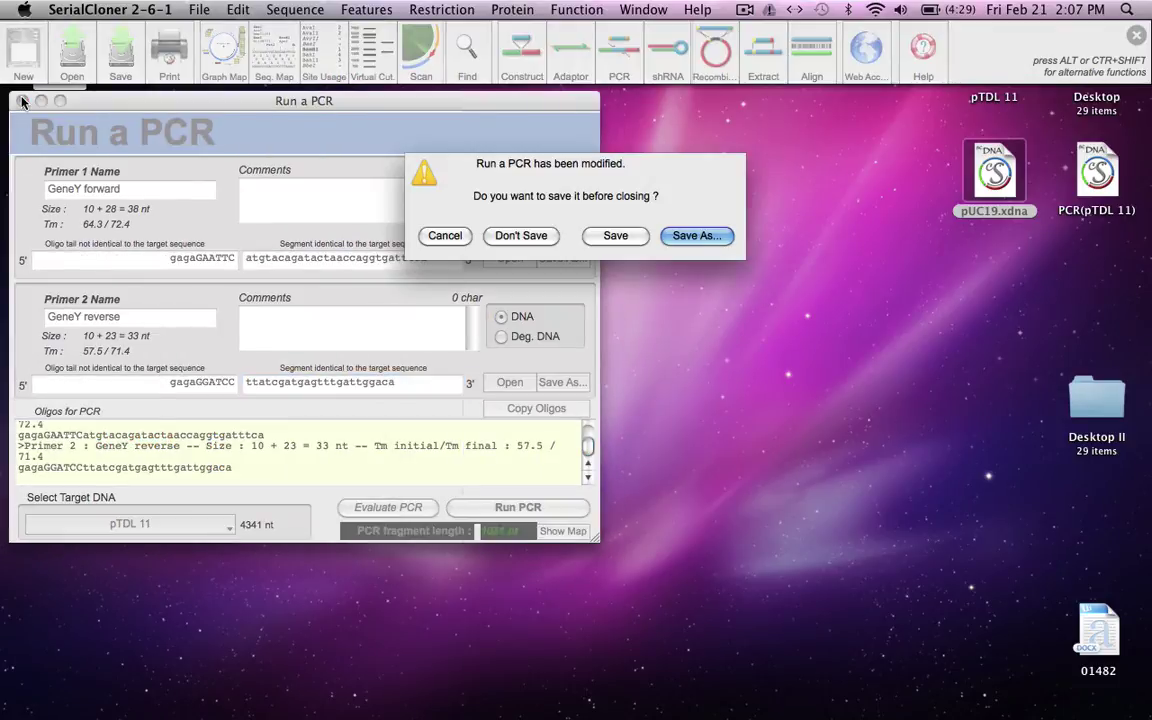
pyautogui.click(520, 236)
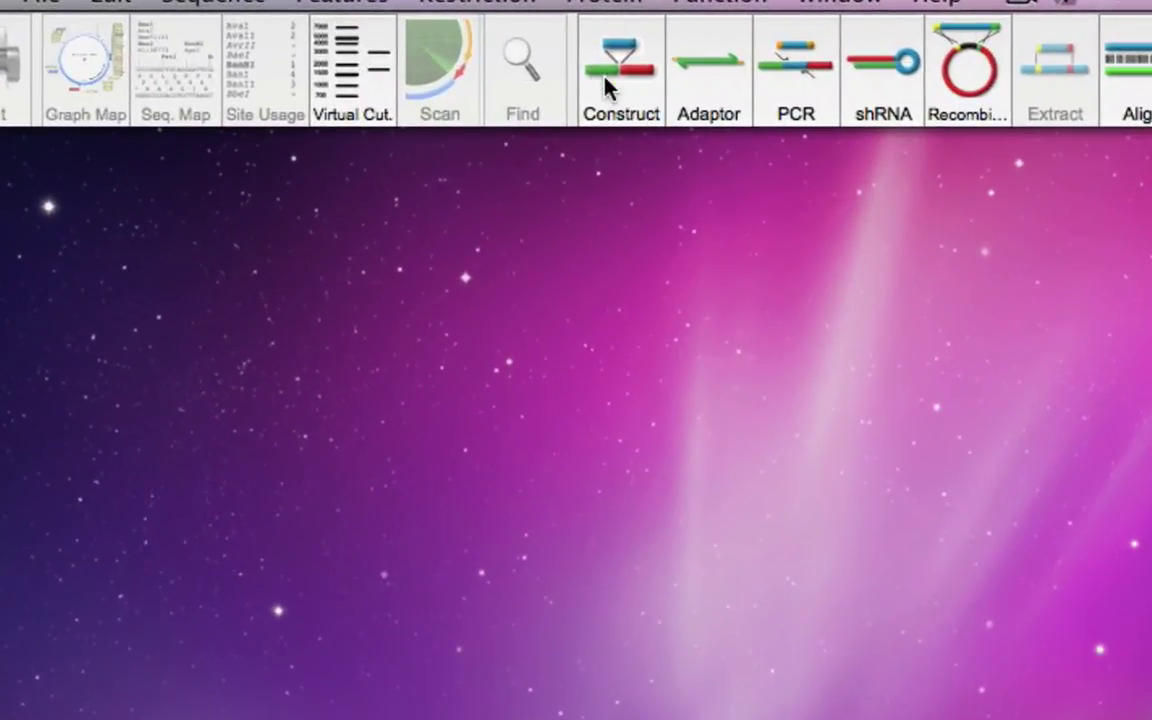
# Start a new construct and load pUC19.xdna as Fragment #1, the vector fragment.
pyautogui.click(605, 88)
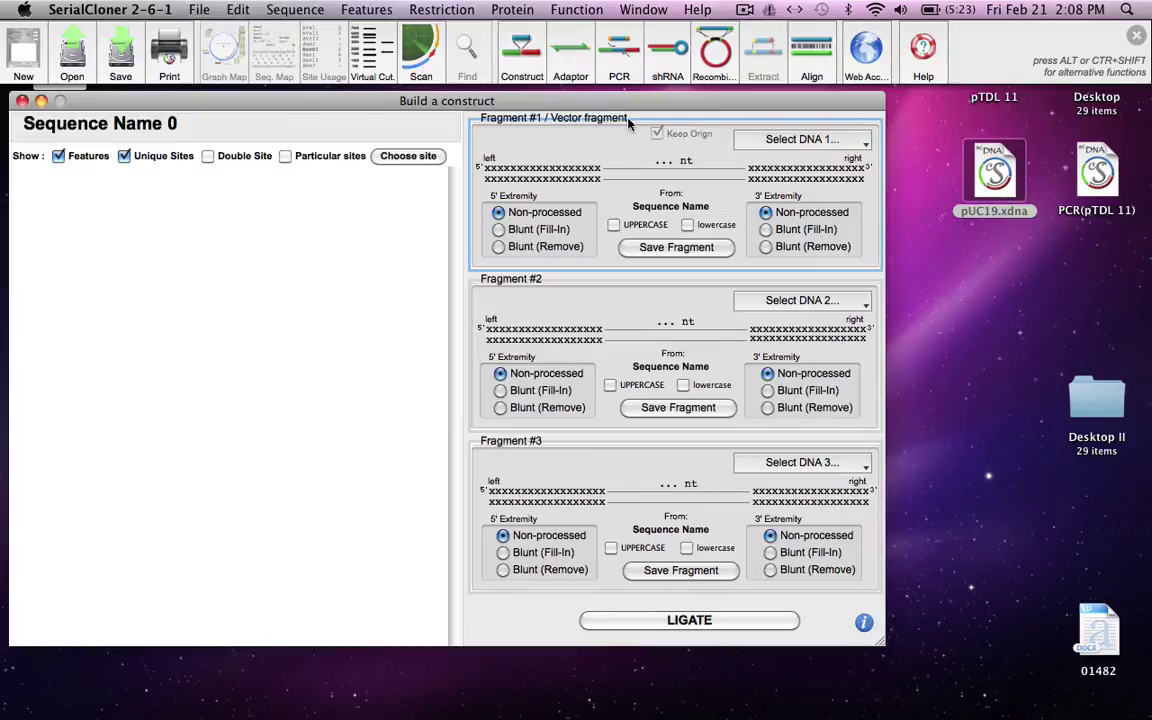
pyautogui.click(855, 148)
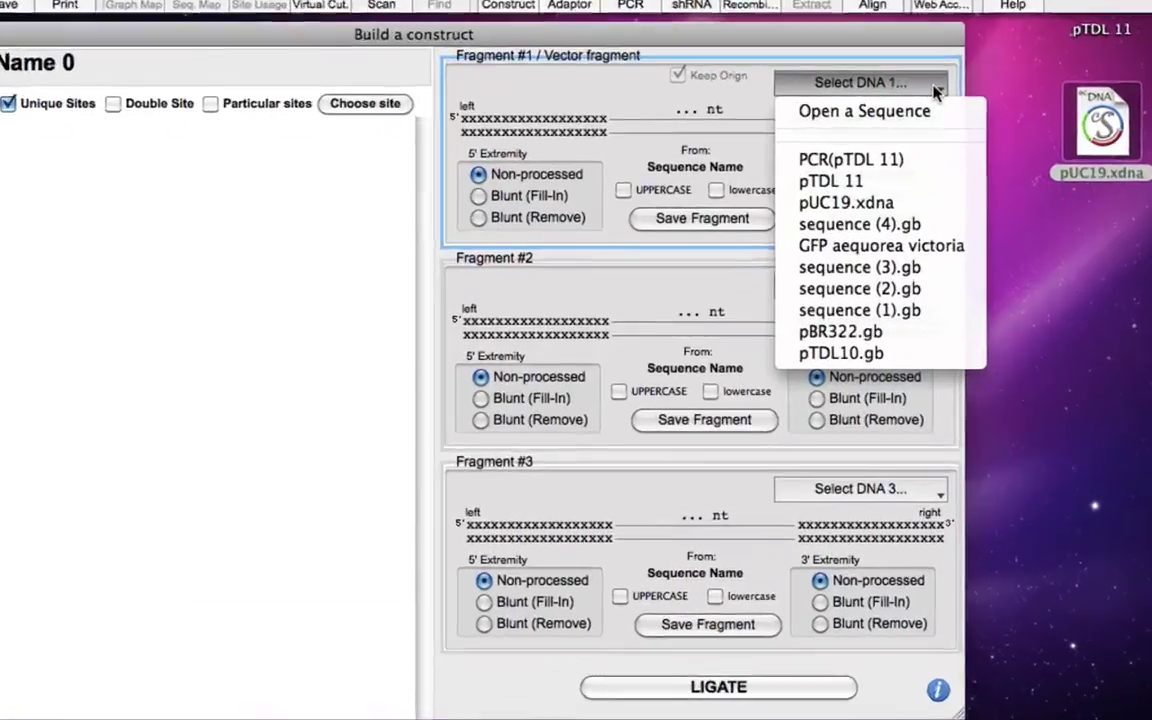
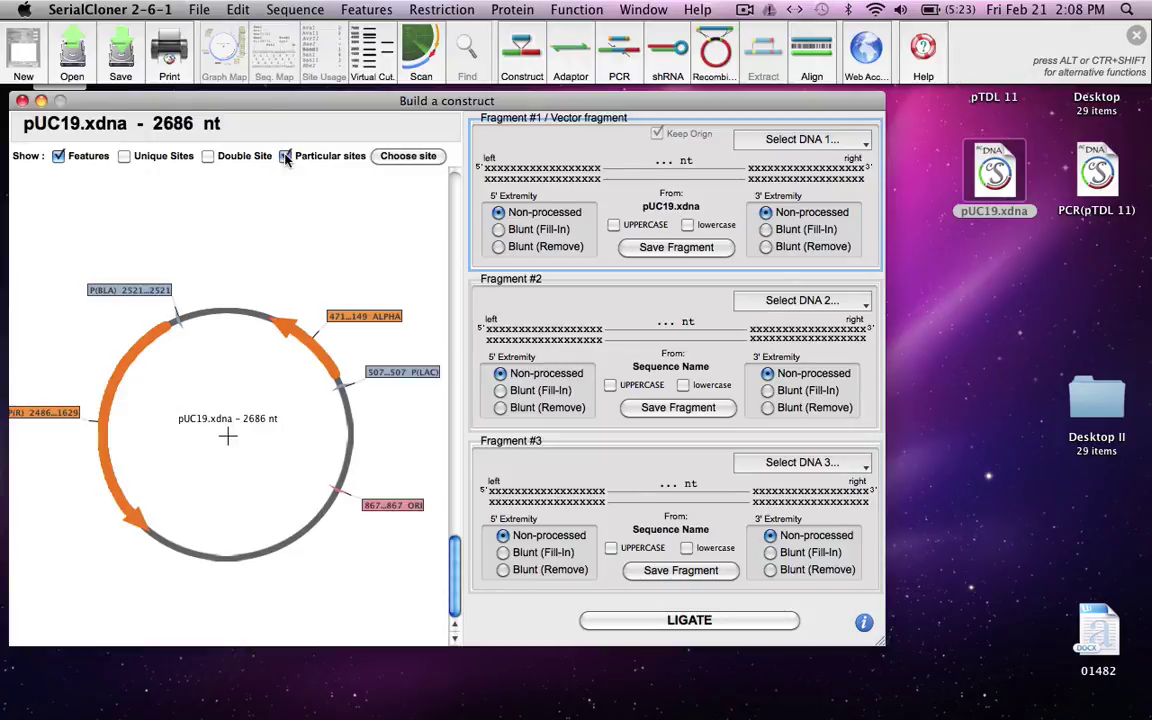
# Choose EcoRI and BamHI as the particular restriction sites shown on the pUC19 map.
pyautogui.click(390, 162)
pyautogui.write('eco130')
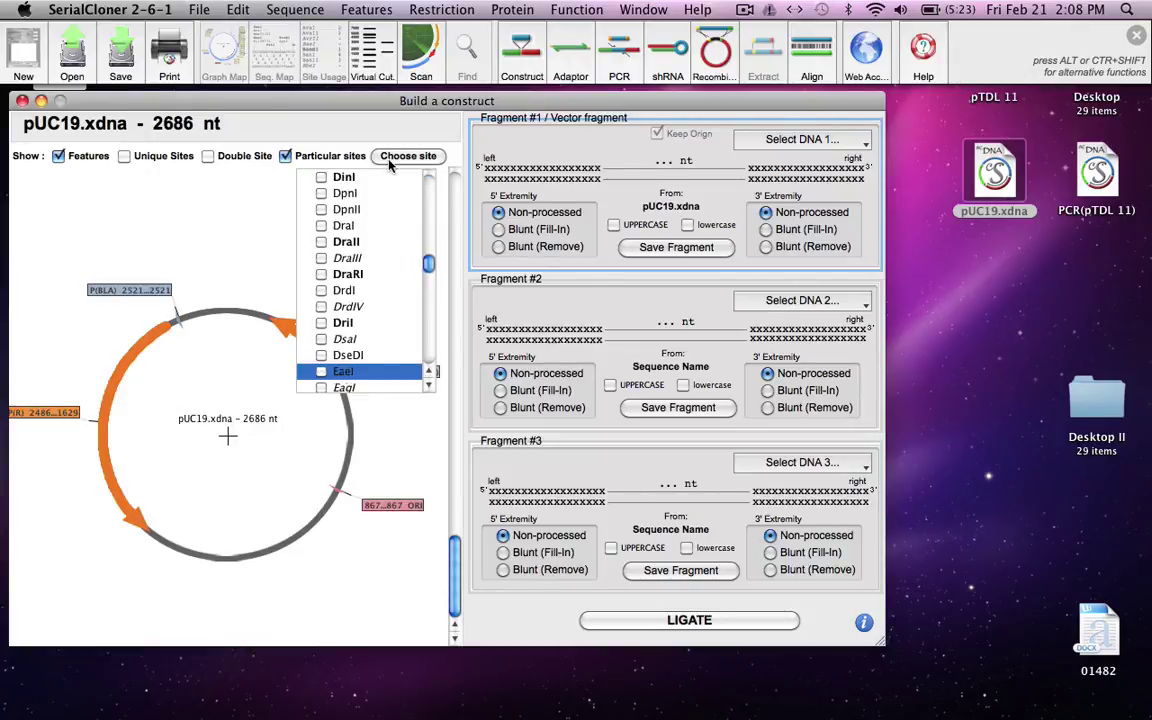
pyautogui.press('Down')
pyautogui.press('Down')
pyautogui.press('Down')
pyautogui.press('Down')
pyautogui.press('Down')
pyautogui.press('Down')
pyautogui.press('Down')
pyautogui.press('Down')
pyautogui.press('Down')
pyautogui.press('Down')
pyautogui.press('Down')
pyautogui.press('Down')
pyautogui.press('Down')
pyautogui.press('Down')
pyautogui.press('Down')
pyautogui.press('Down')
pyautogui.press('Down')
pyautogui.press('Down')
pyautogui.press('Down')
pyautogui.press('Down')
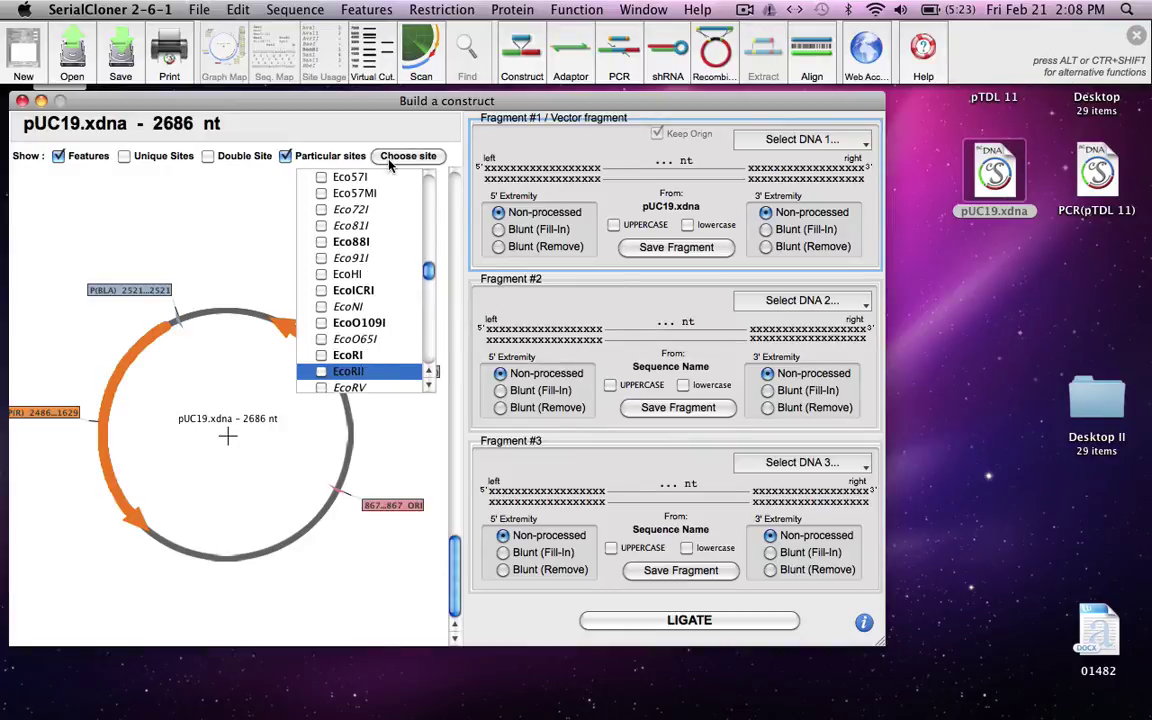
pyautogui.click(321, 356)
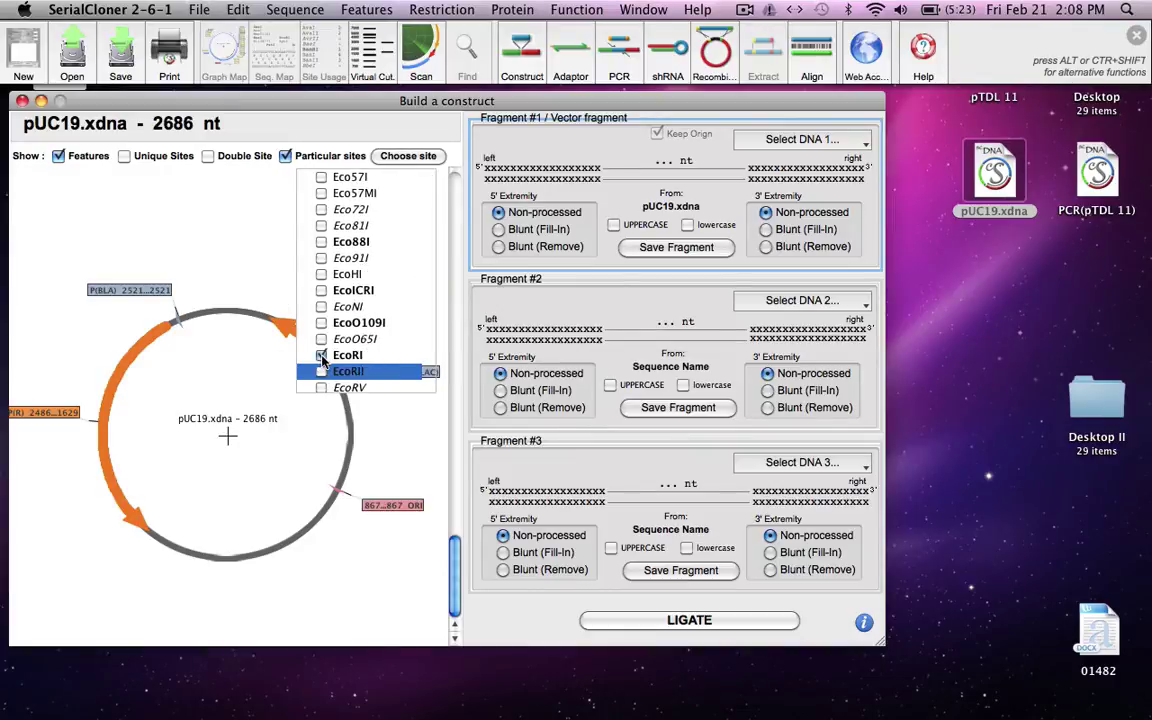
pyautogui.write('bam')
pyautogui.click(321, 226)
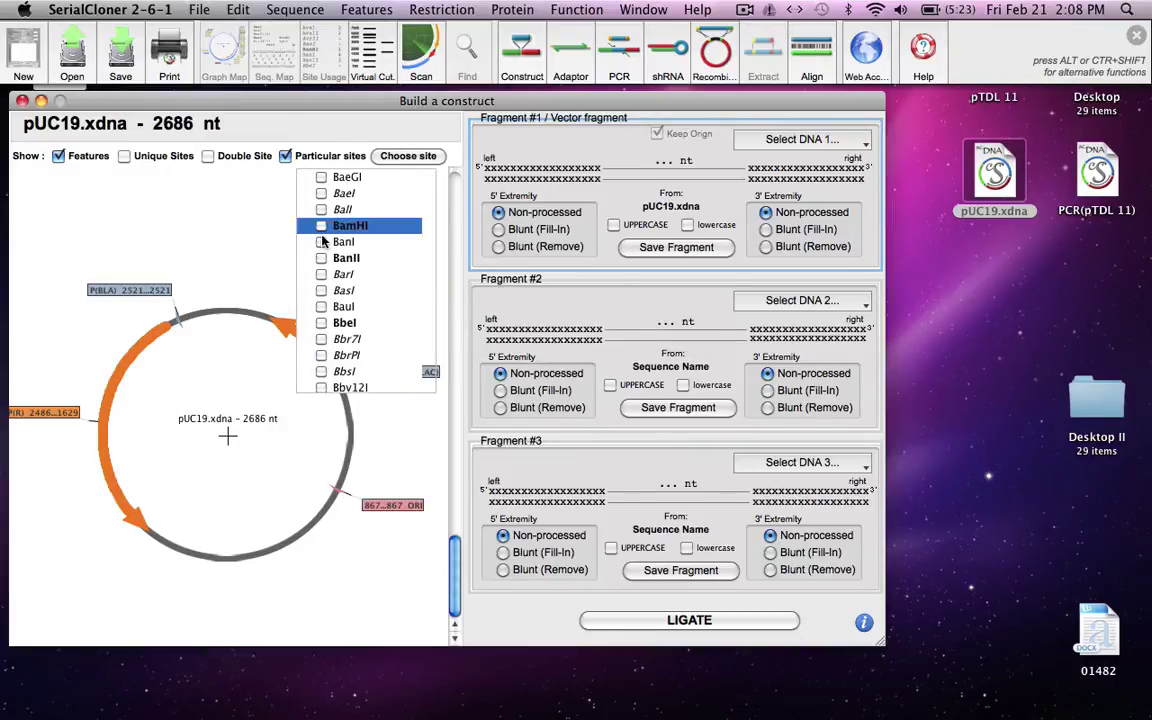
pyautogui.click(376, 398)
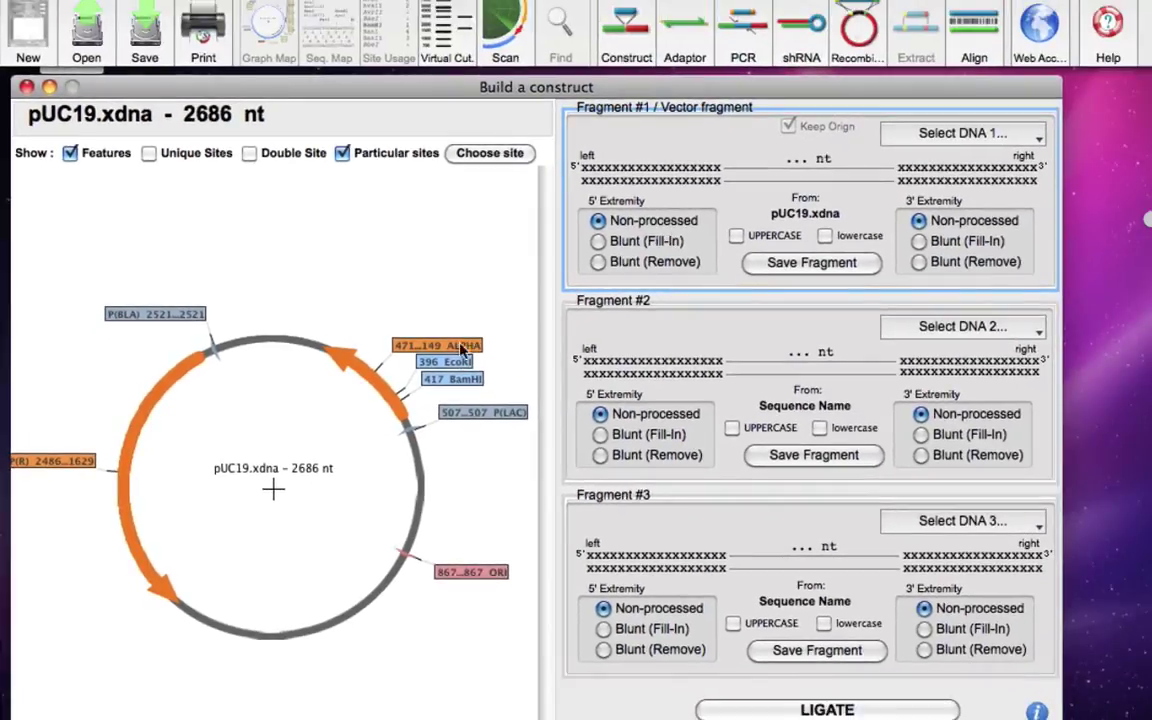
# Try to cut the pUC19 vector fragment from EcoRI to BamHI and clear that selection.
pyautogui.click(452, 367)
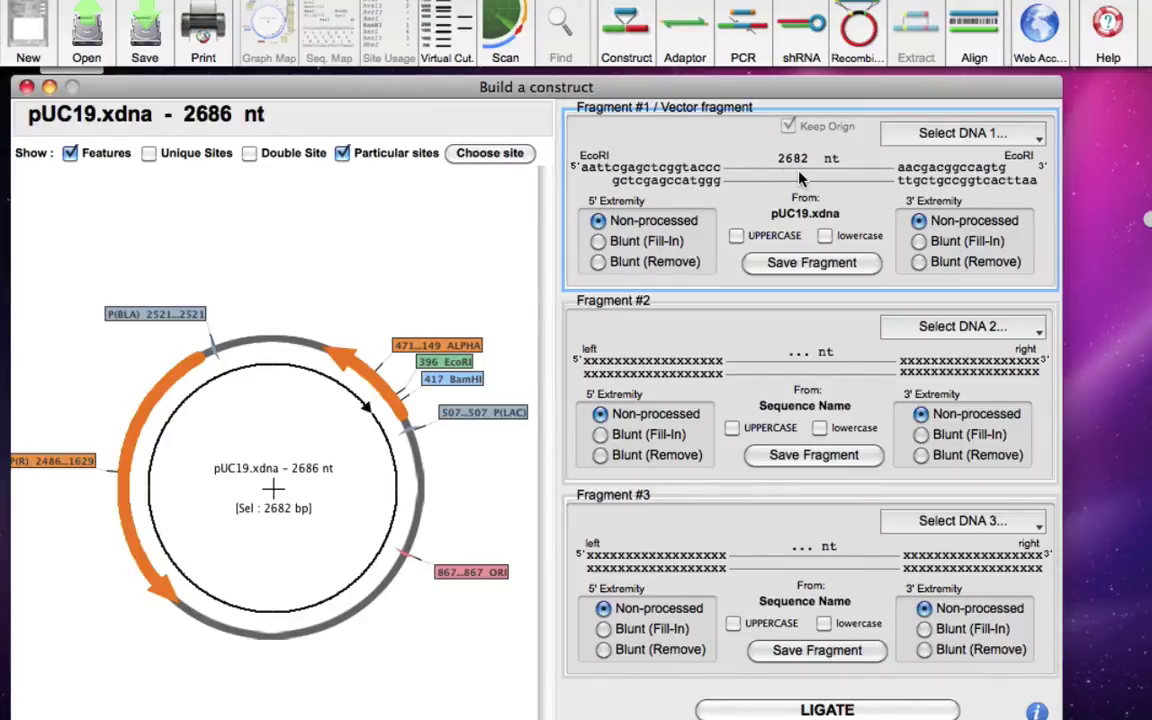
pyautogui.click(456, 384)
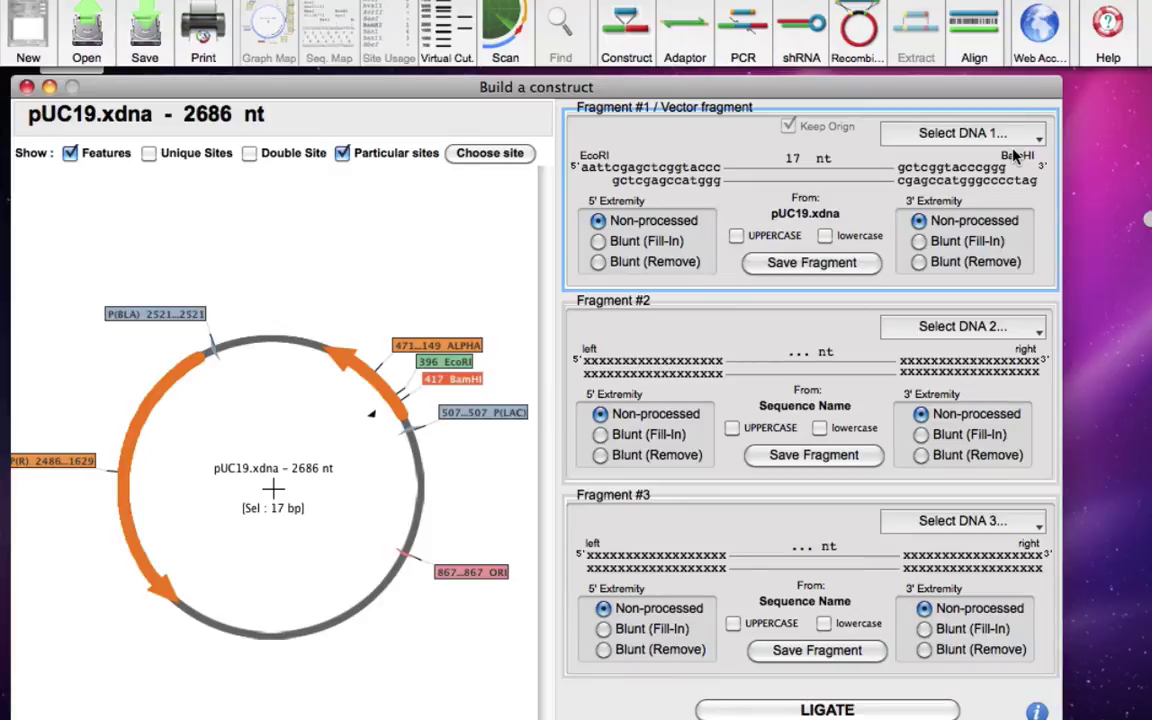
pyautogui.click(468, 384)
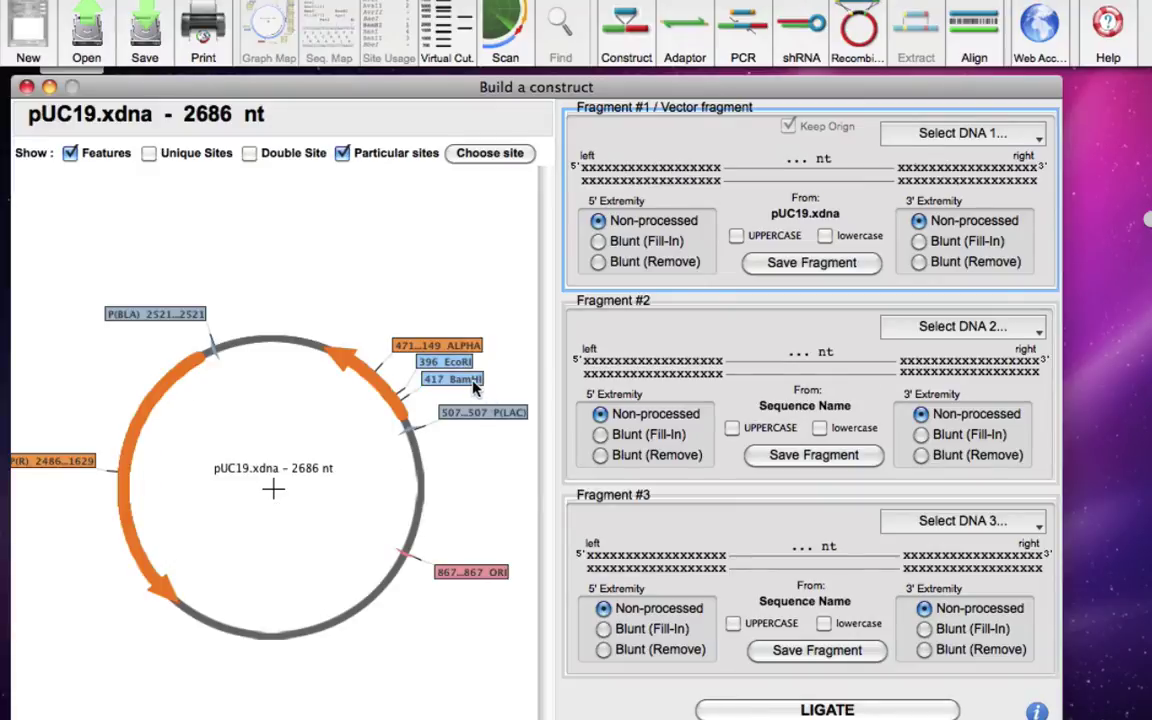
# Define the pUC19 vector fragment with BamHI as its left end and EcoRI as its right end.
pyautogui.click(474, 384)
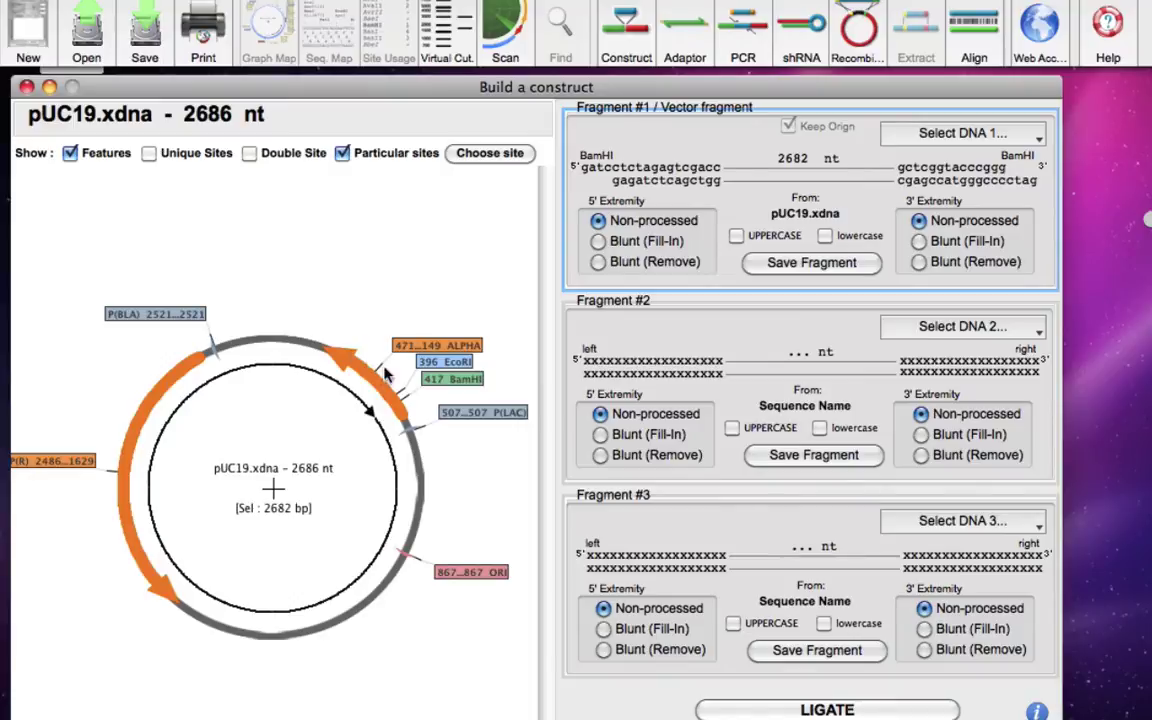
pyautogui.click(447, 363)
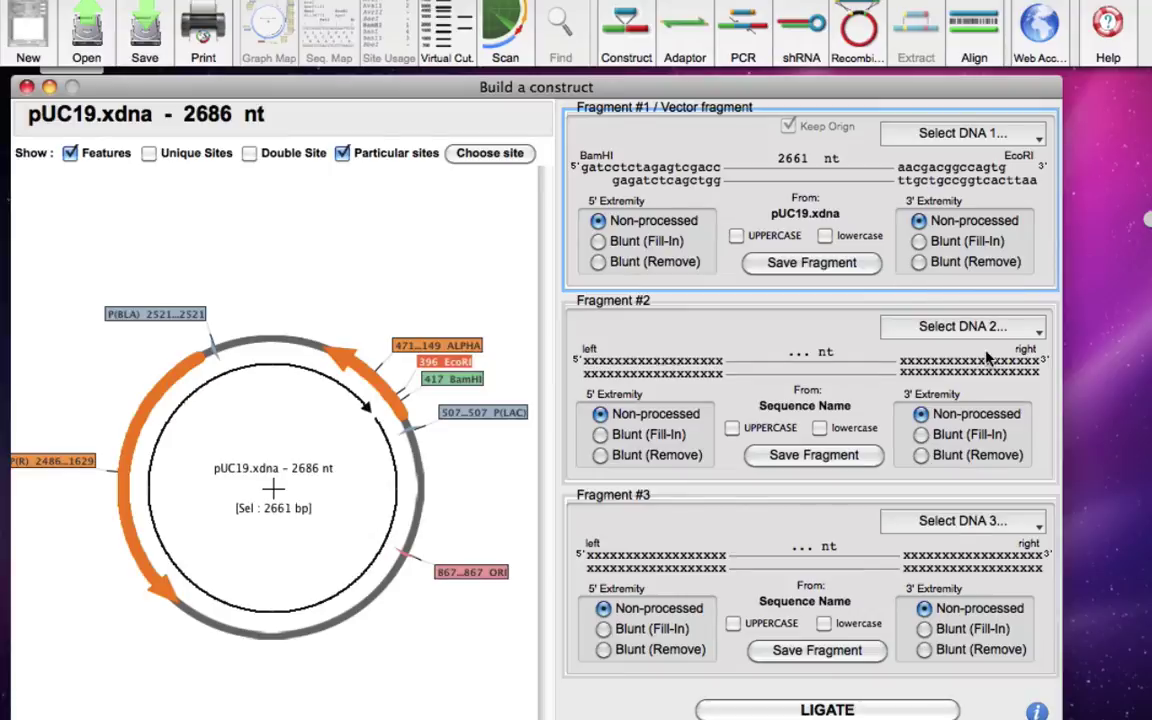
# Load PCR(pTDL 11) as Fragment #2 and display particular sites instead of unique sites on its map.
pyautogui.click(1040, 330)
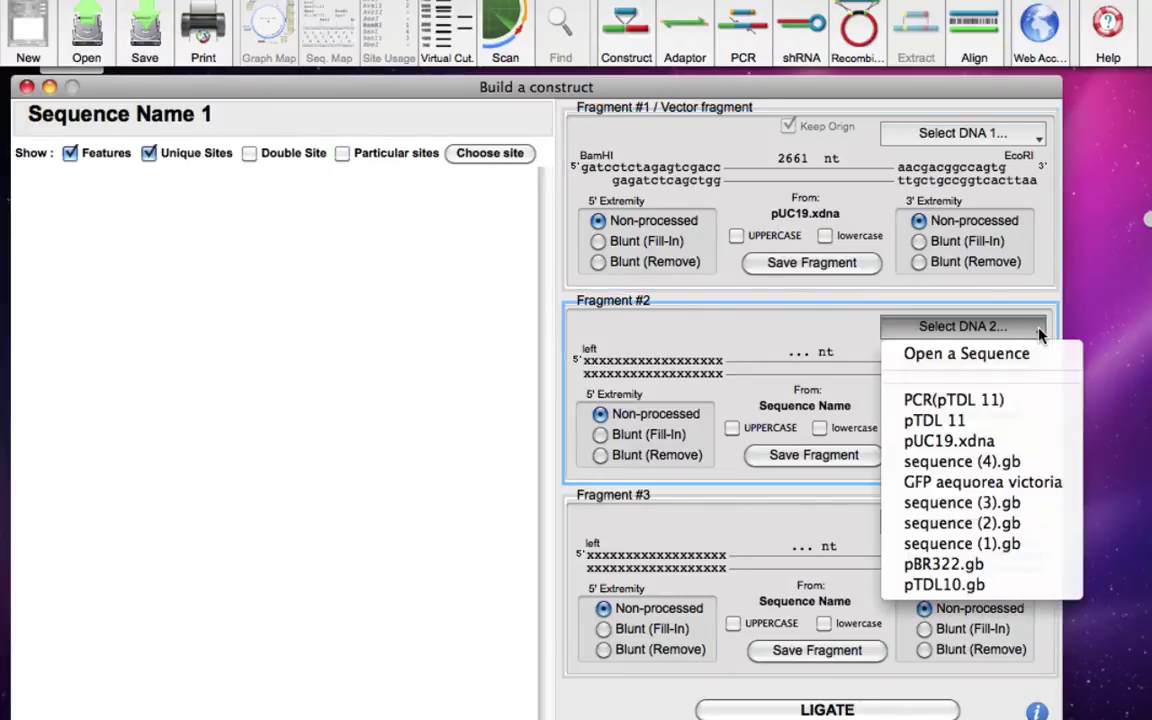
pyautogui.click(998, 404)
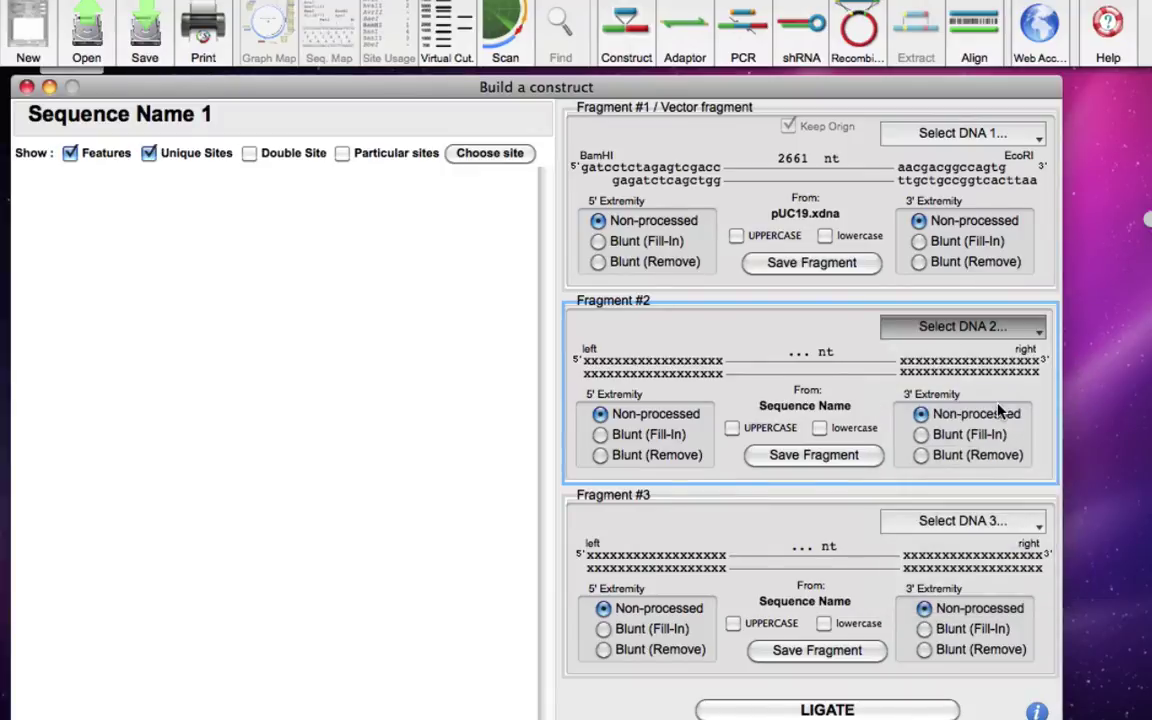
pyautogui.click(149, 153)
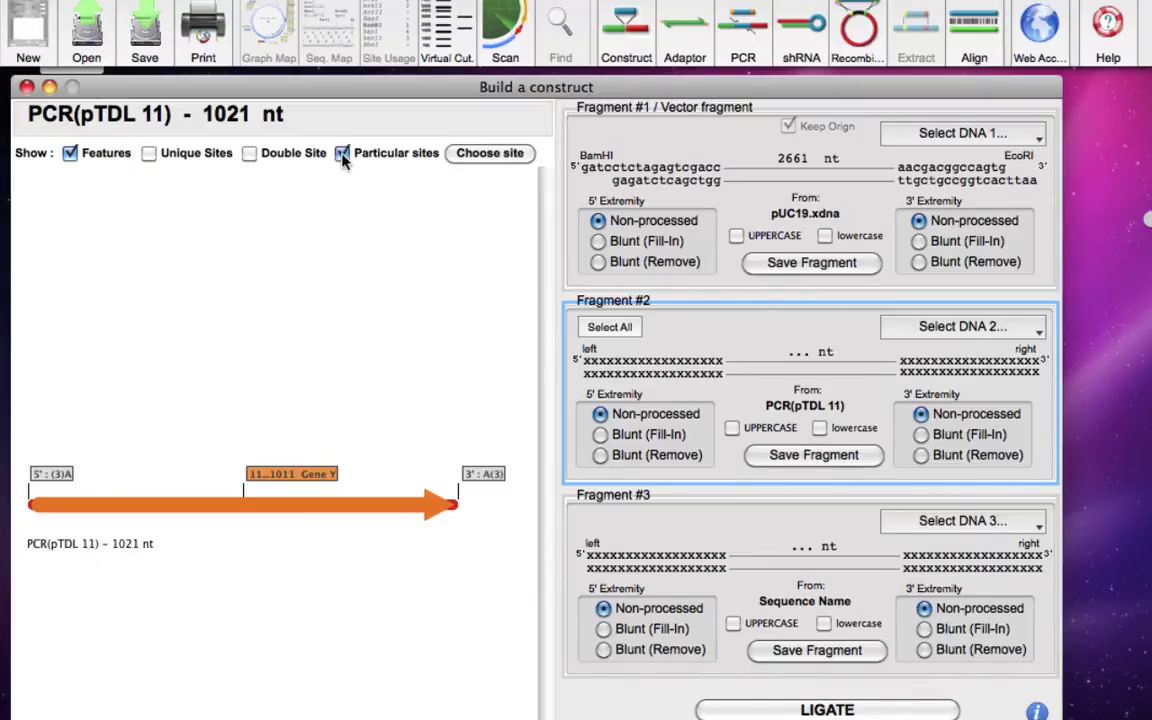
# Choose EcoRI as a particular restriction site shown on the PCR(pTDL 11) map.
pyautogui.click(476, 152)
pyautogui.write('eco')
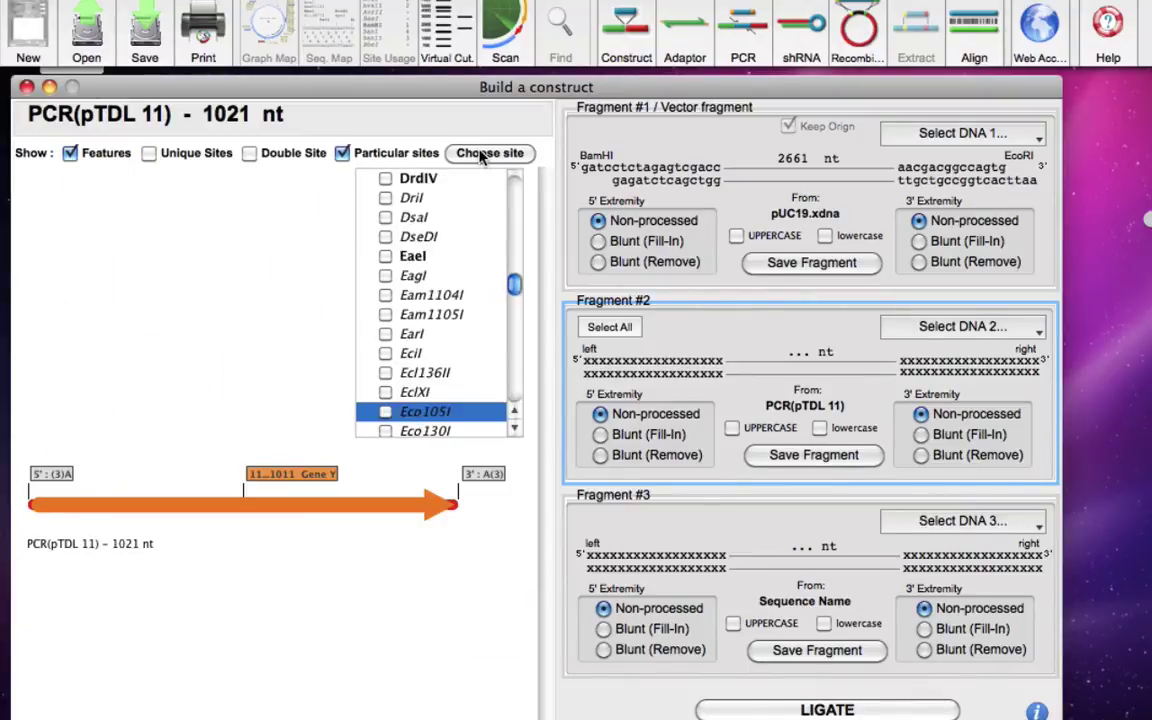
pyautogui.press('Down')
pyautogui.press('Down')
pyautogui.press('Down')
pyautogui.press('Down')
pyautogui.press('Down')
pyautogui.press('Down')
pyautogui.press('Down')
pyautogui.press('Down')
pyautogui.press('Down')
pyautogui.press('Down')
pyautogui.press('Down')
pyautogui.press('Down')
pyautogui.press('Down')
pyautogui.press('Down')
pyautogui.press('Down')
pyautogui.press('Down')
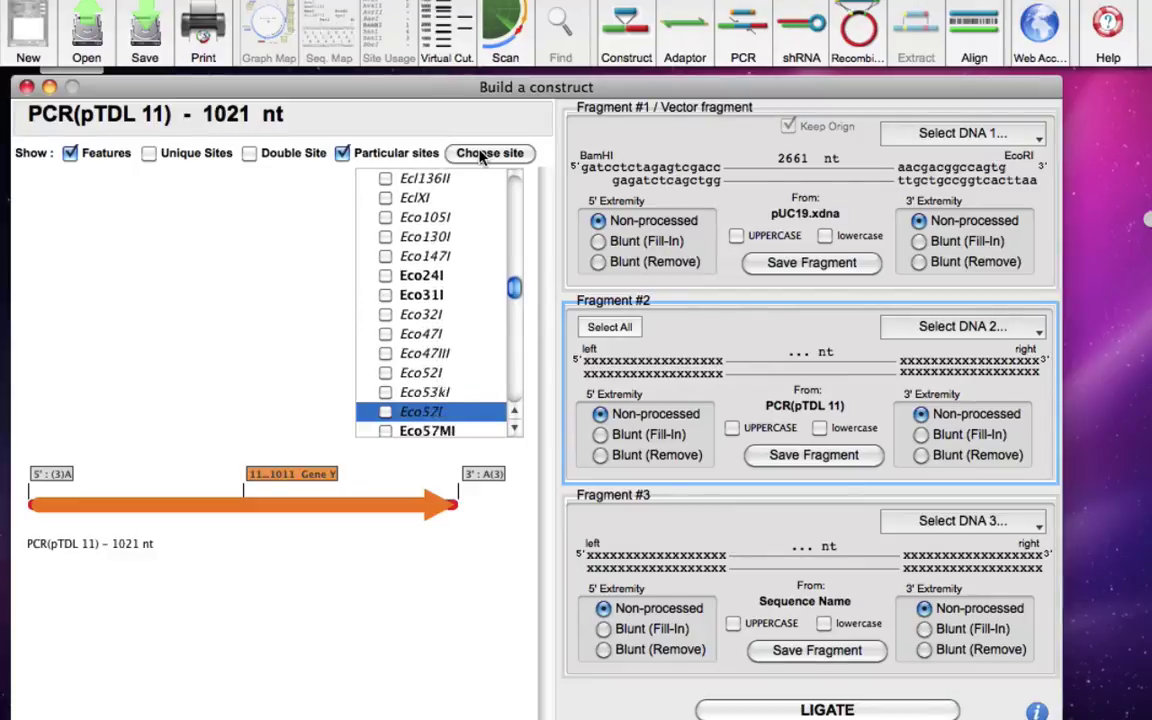
pyautogui.press('Down')
pyautogui.press('Down')
pyautogui.press('Down')
pyautogui.press('Down')
pyautogui.press('Down')
pyautogui.press('Down')
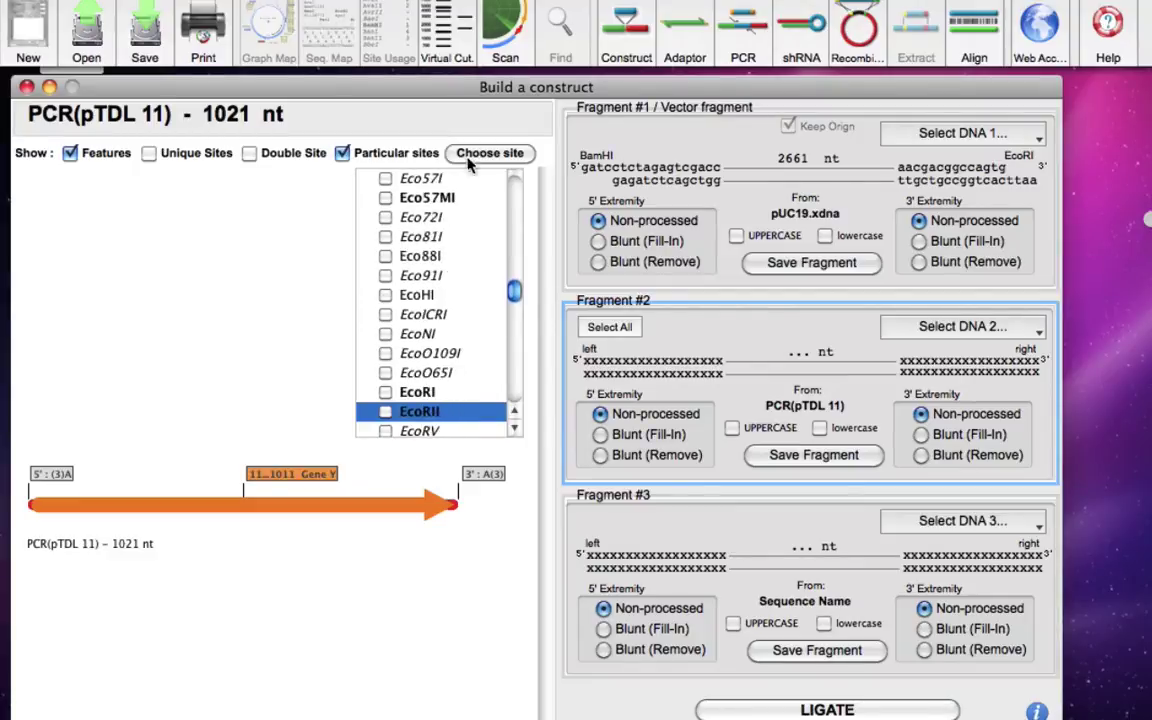
pyautogui.click(386, 392)
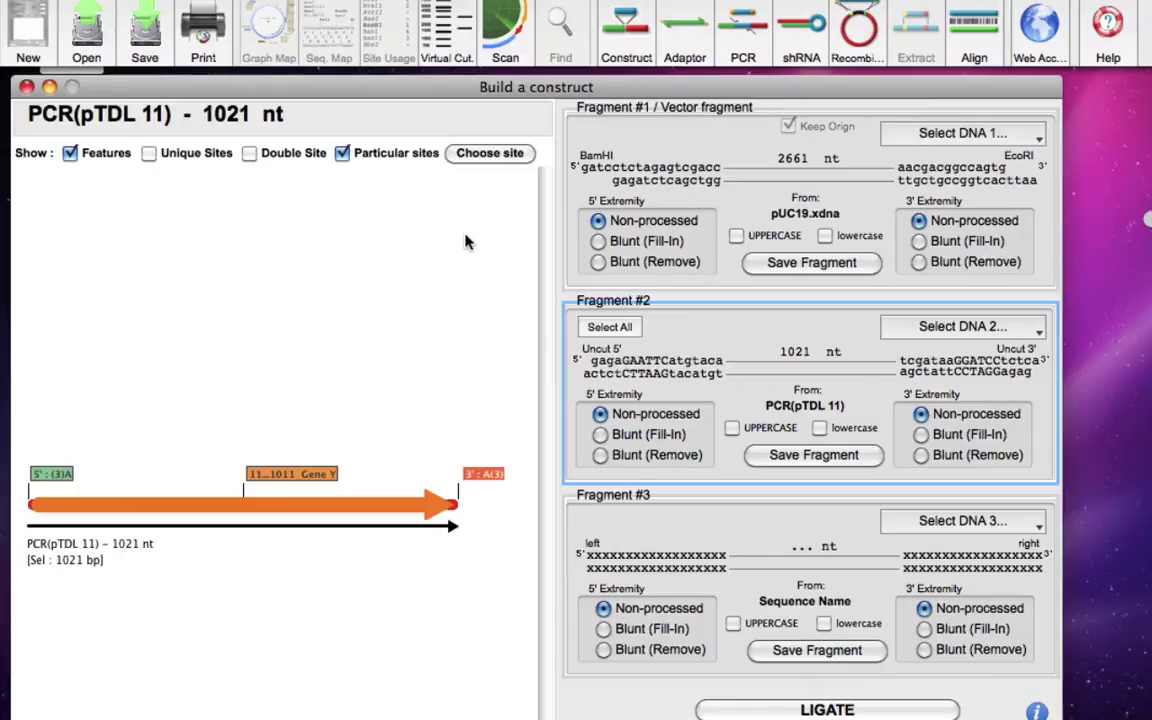
# Add BamHI to the particular restriction sites shown on the PCR(pTDL 11) map.
pyautogui.click(497, 156)
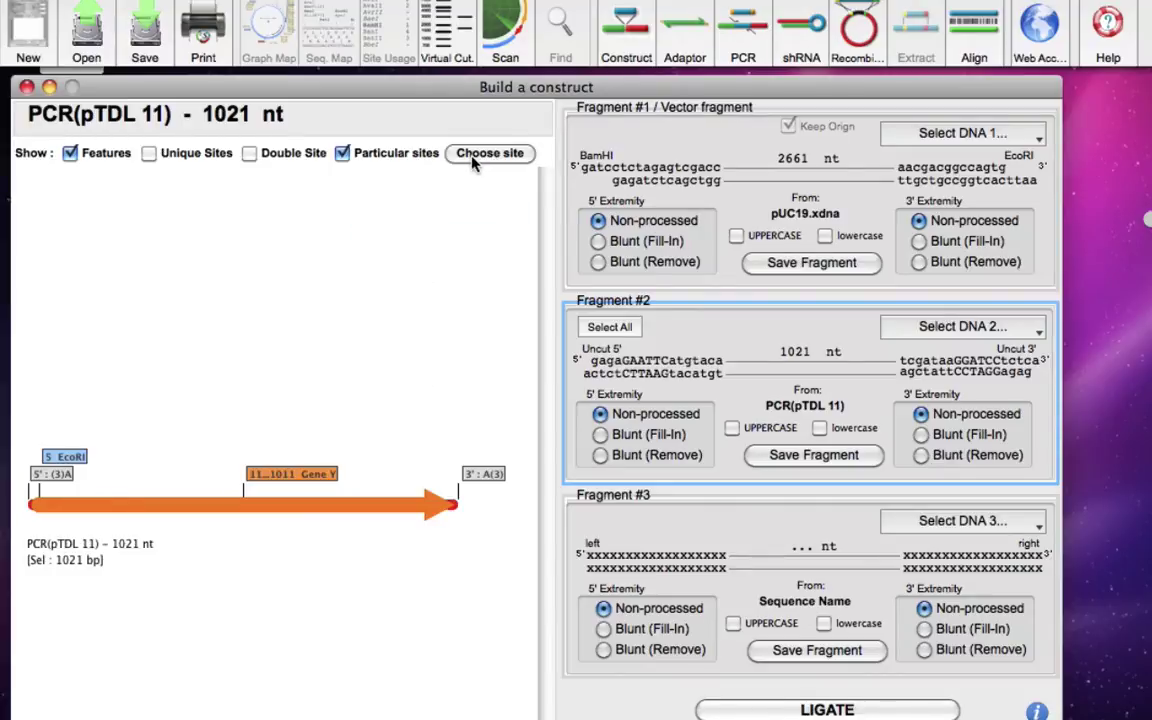
pyautogui.click(474, 158)
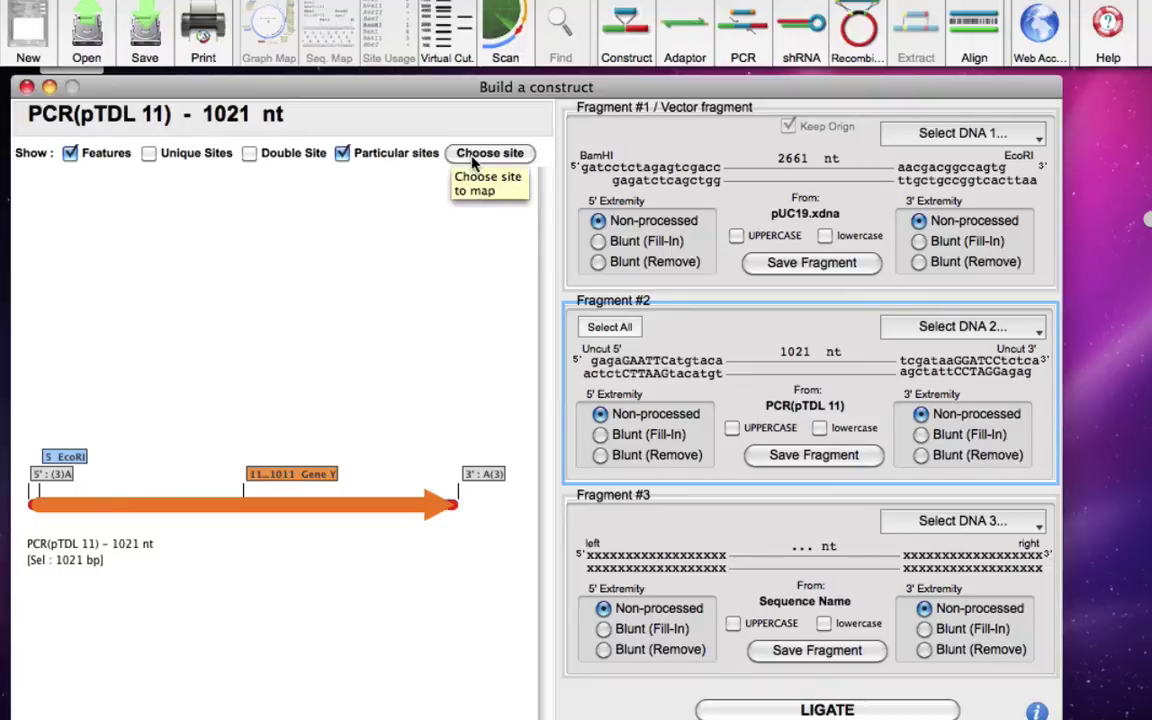
pyautogui.click(342, 153)
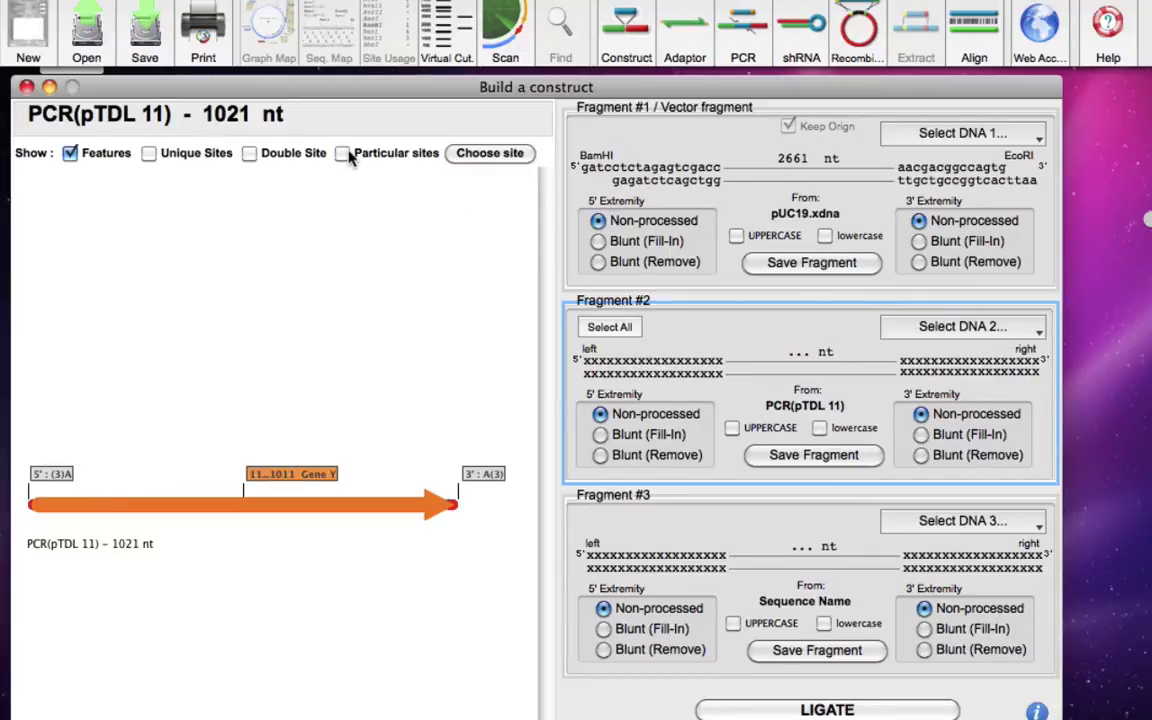
pyautogui.click(342, 153)
pyautogui.click(468, 156)
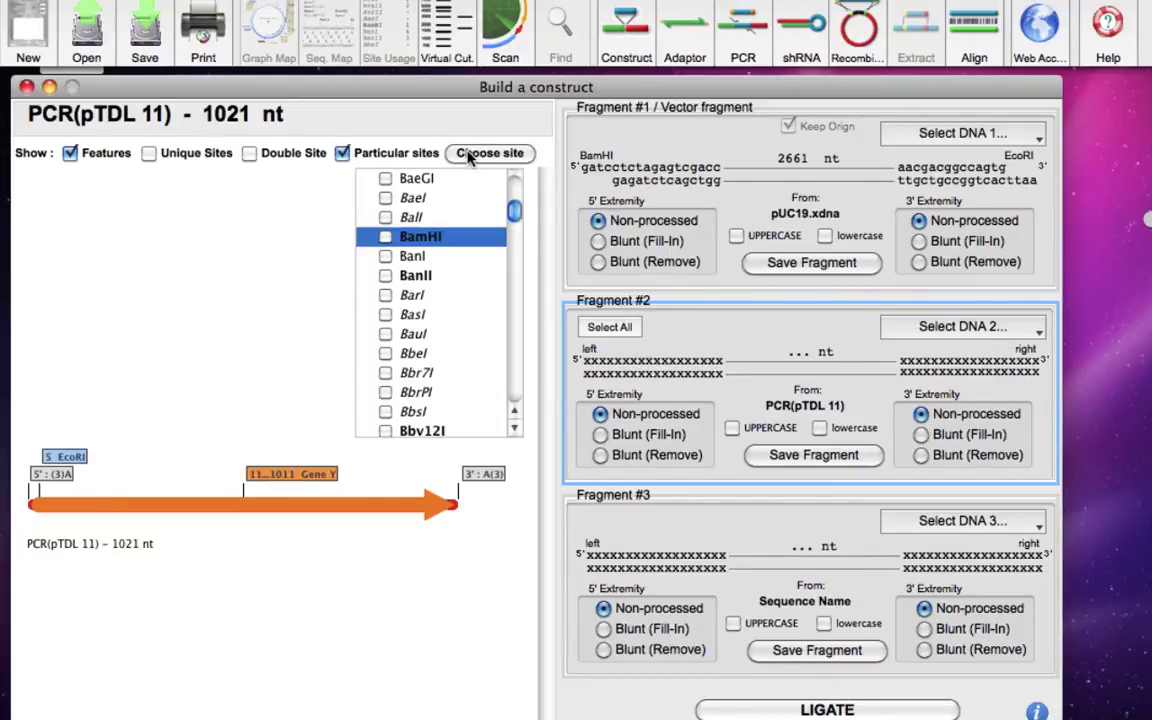
pyautogui.click(385, 236)
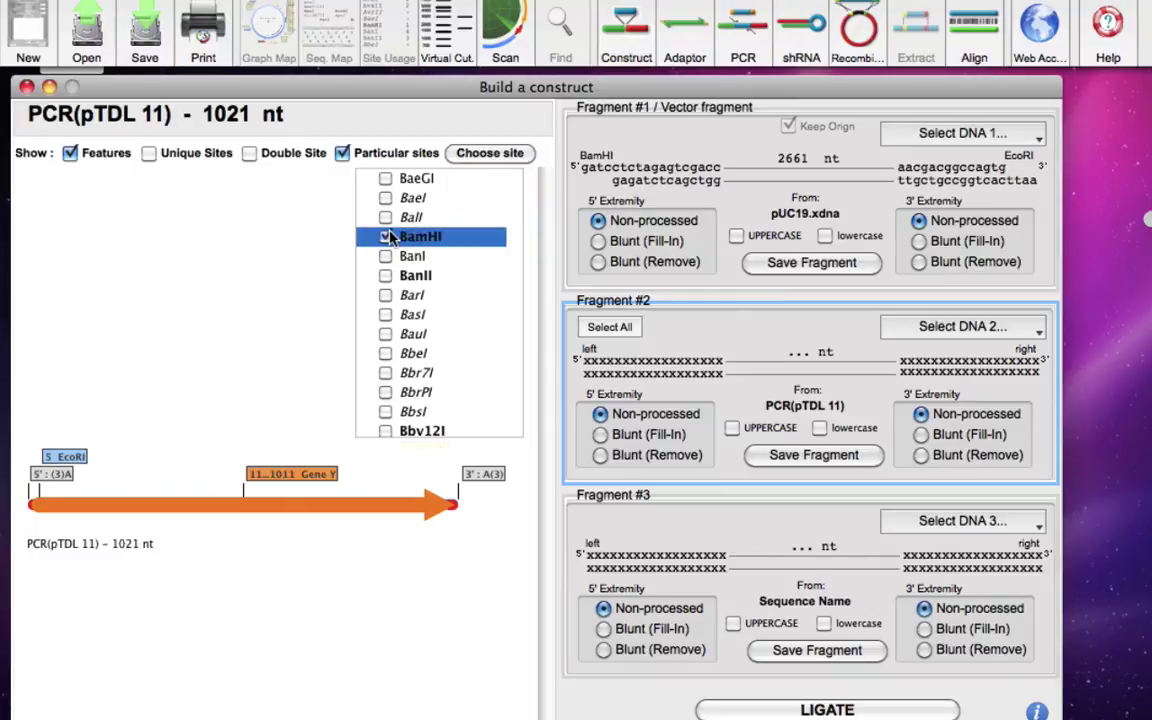
pyautogui.click(283, 297)
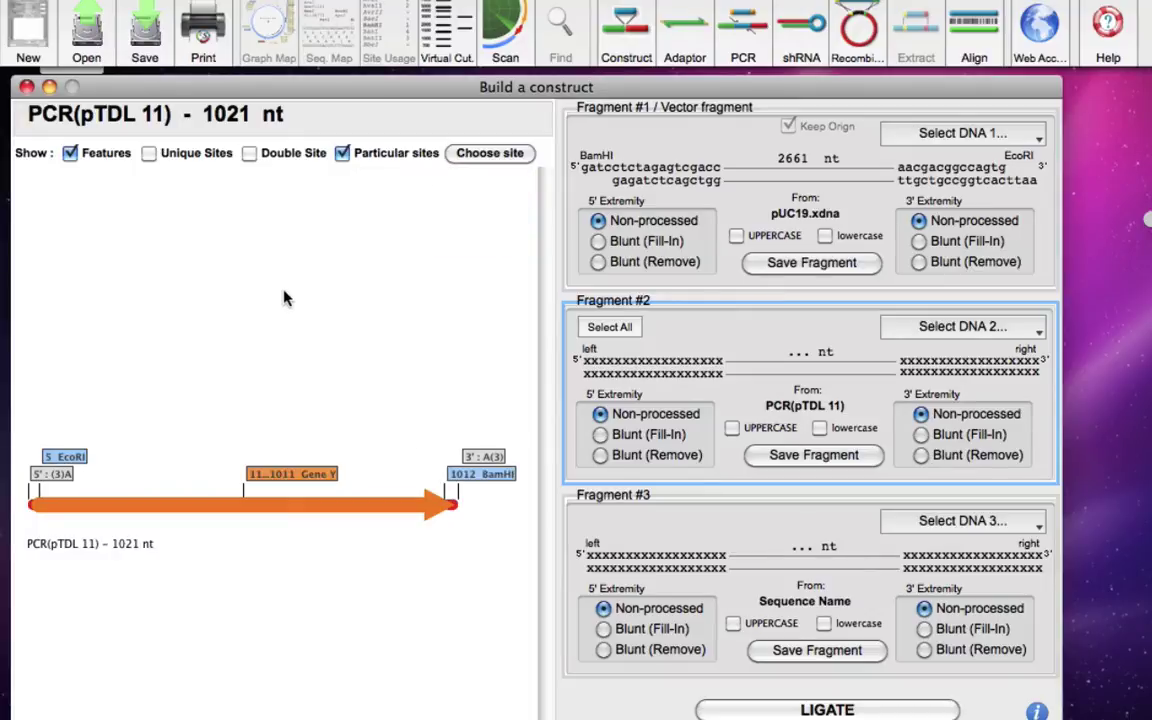
# Define the insert from EcoRI to BamHI on PCR(pTDL 11) and ligate it with the pUC19 vector fragment.
pyautogui.click(76, 461)
pyautogui.click(481, 474)
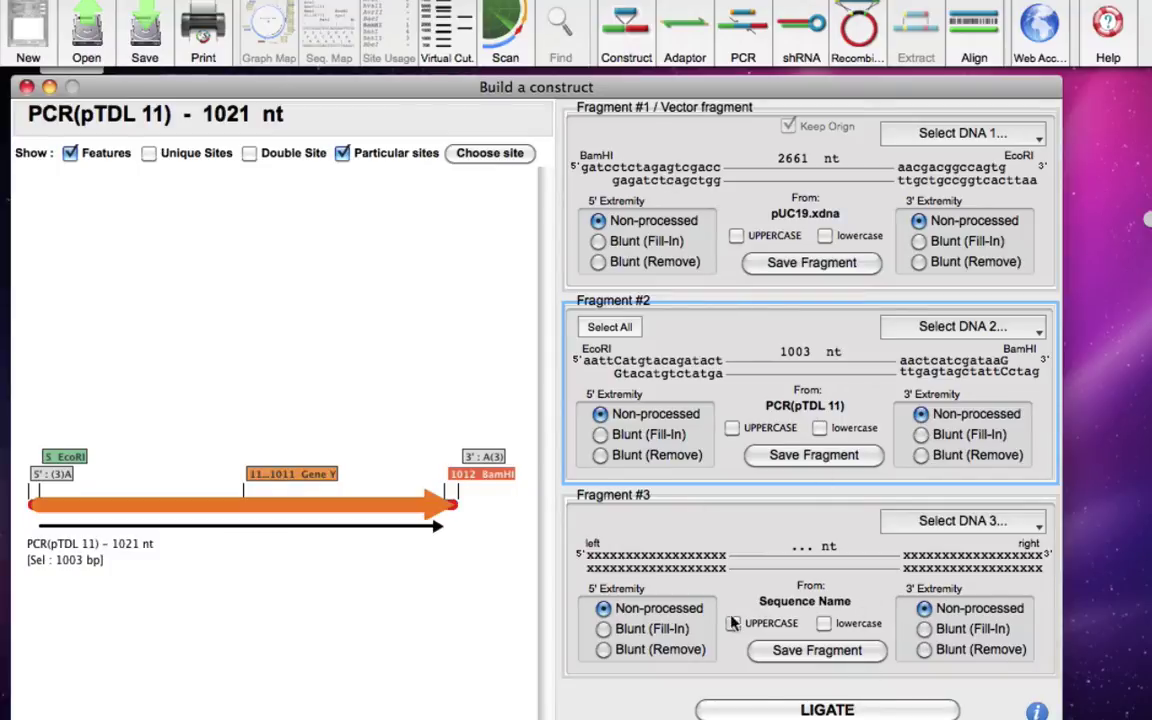
pyautogui.click(805, 710)
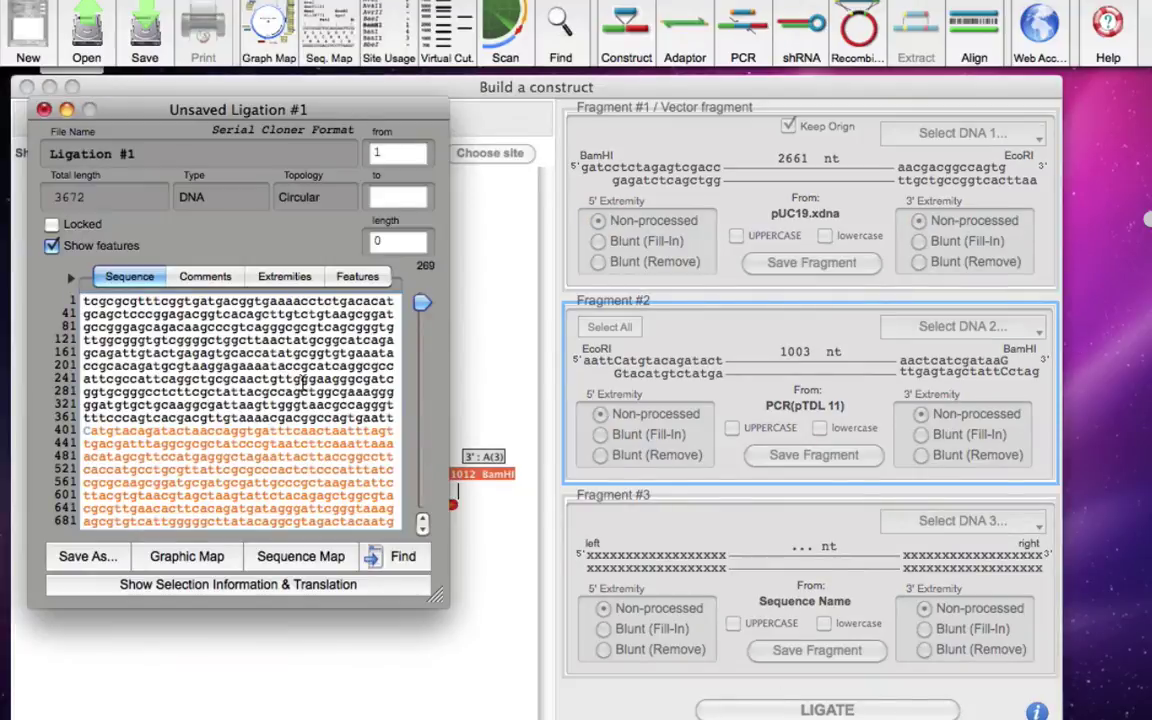
# Close the construct builder and open the graphic map of the ligated sequence.
pyautogui.click(497, 104)
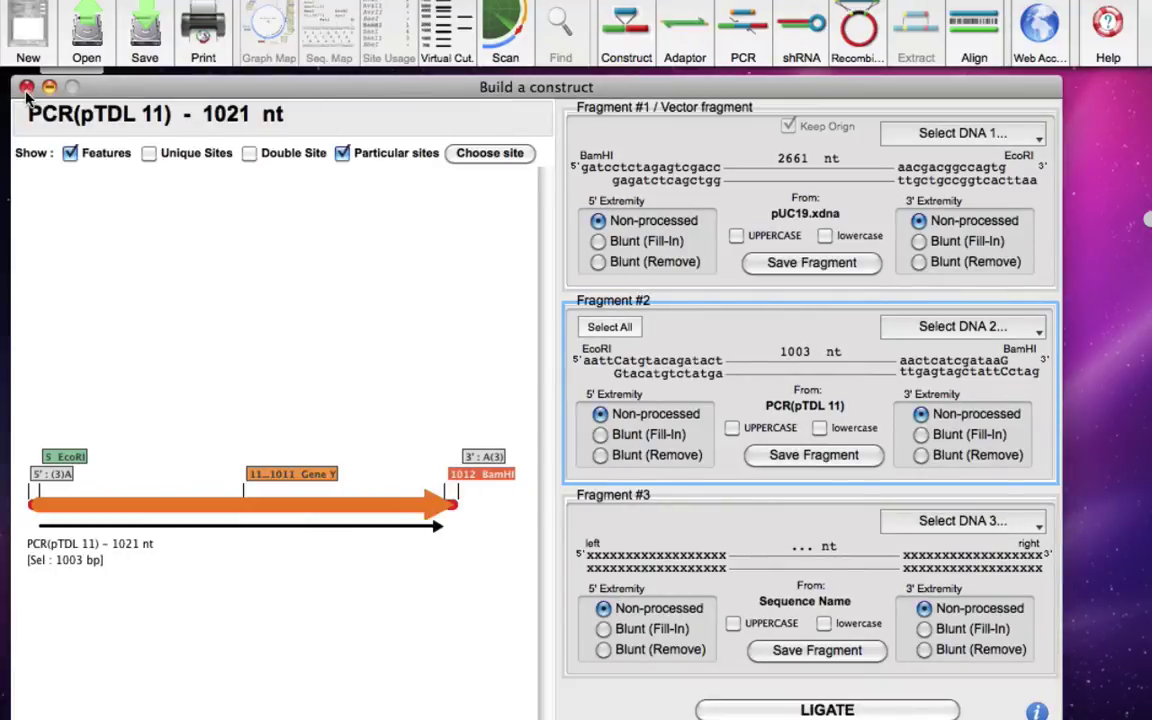
pyautogui.click(27, 88)
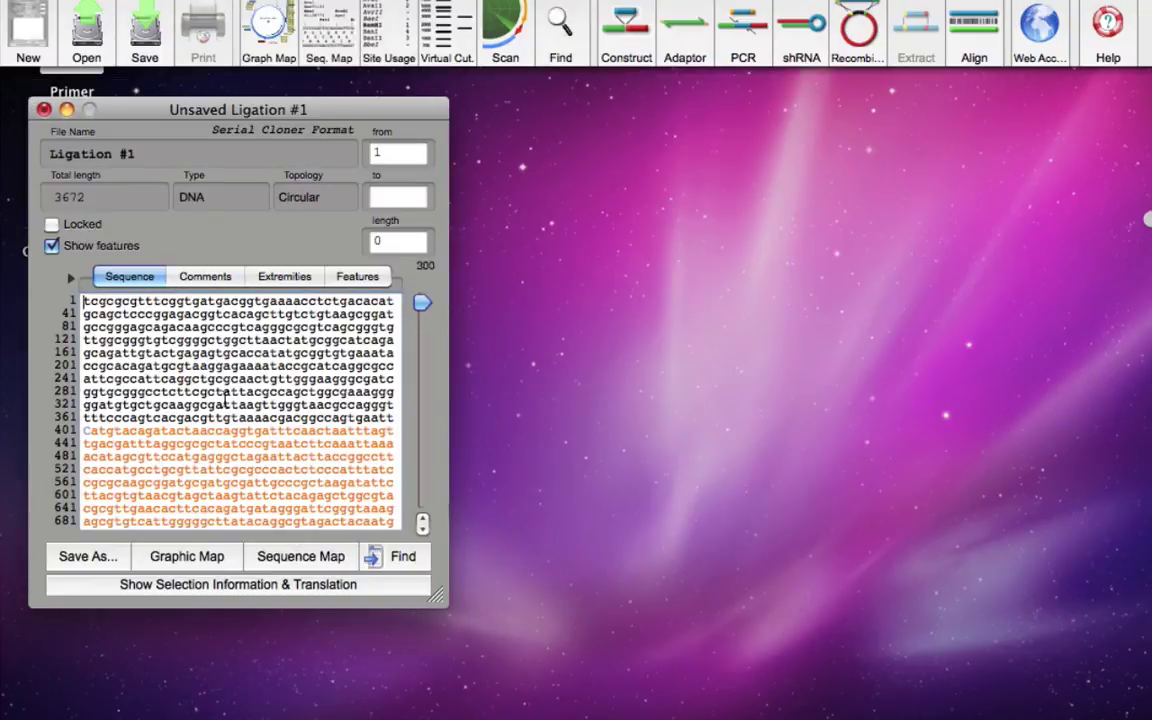
pyautogui.click(192, 565)
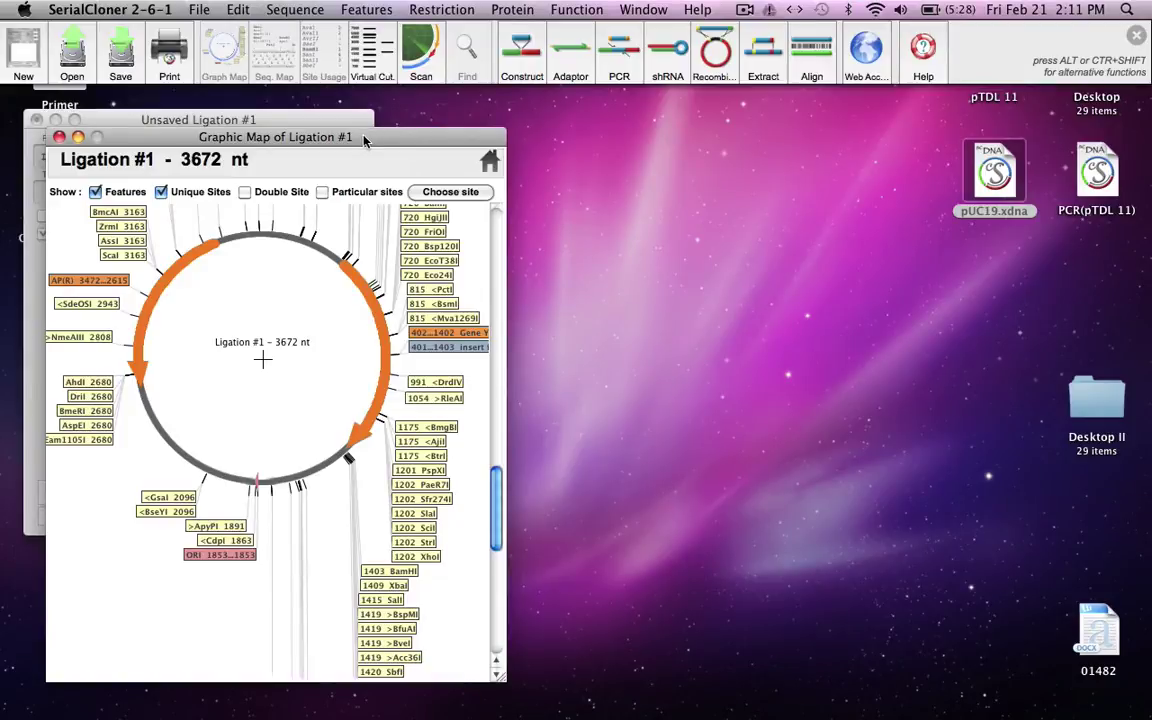
# Minimize the ligated sequence's window and reposition its graphic map to bring the whole plasmid circle into view.
pyautogui.moveTo(365, 141); pyautogui.dragTo(730, 119)
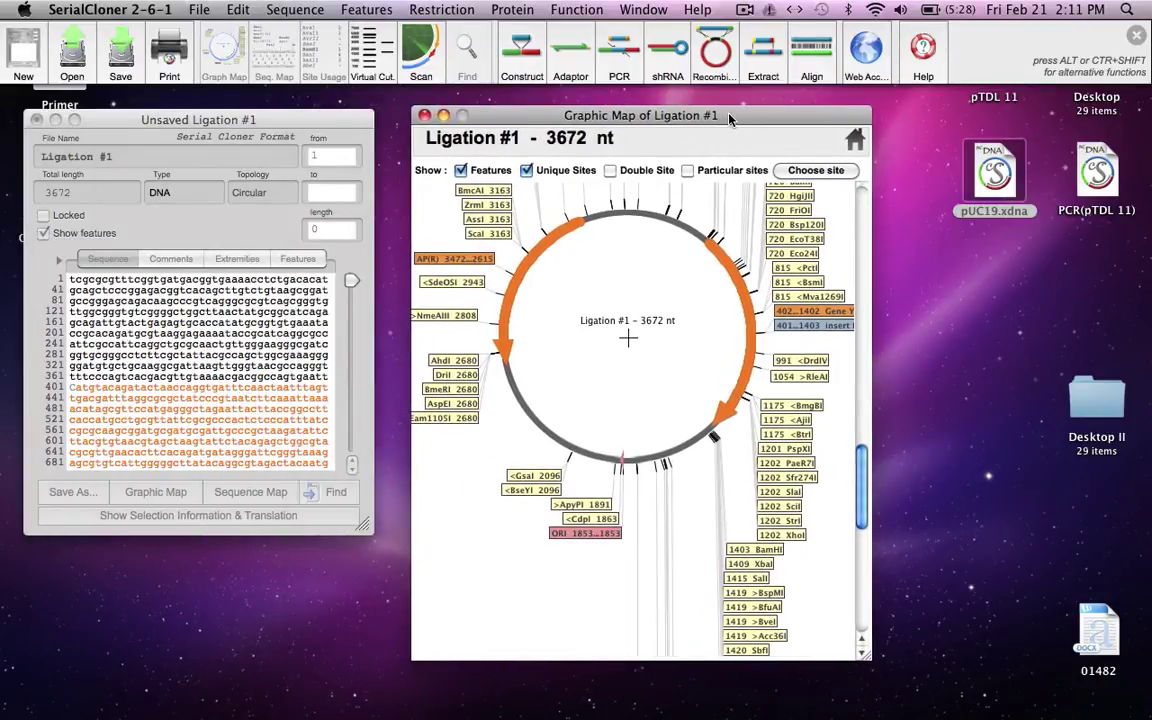
pyautogui.click(55, 120)
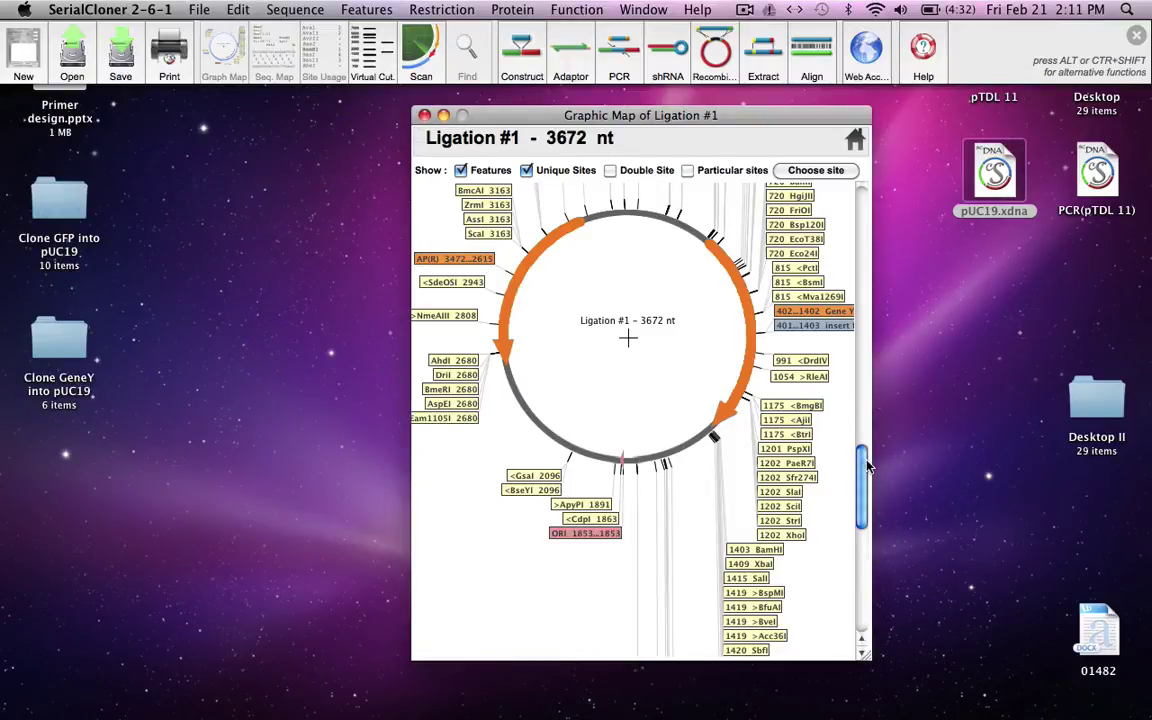
pyautogui.scroll(5, 868, 465)
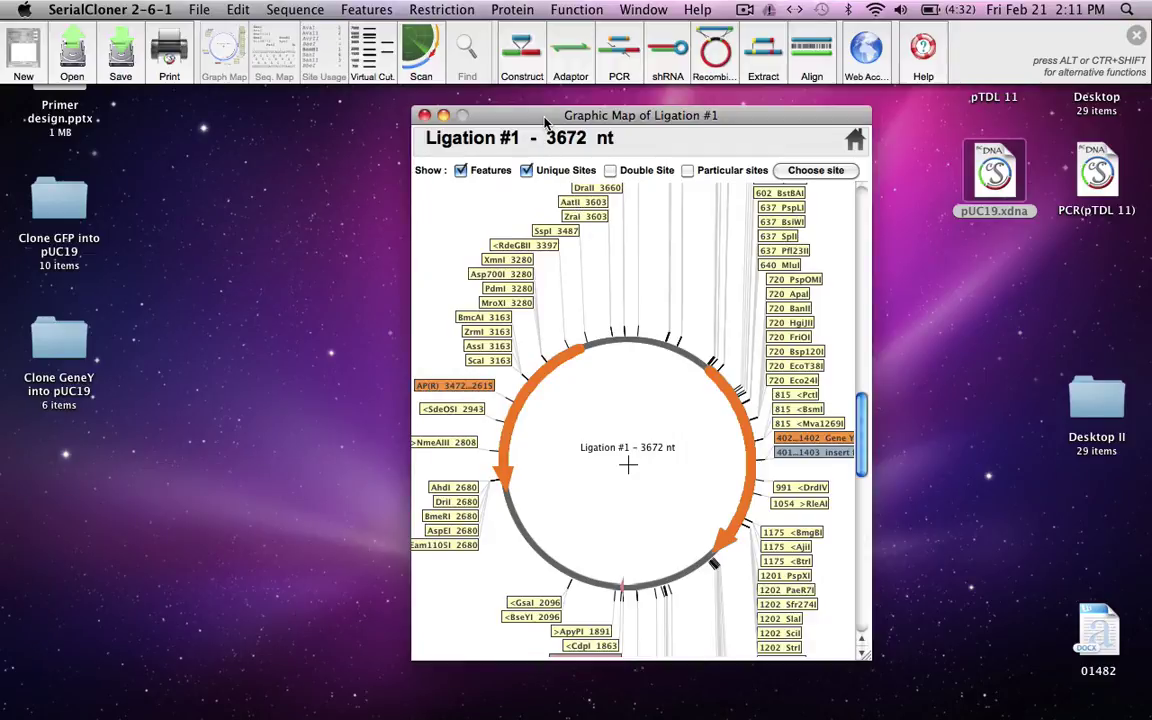
pyautogui.moveTo(545, 120); pyautogui.dragTo(659, 149)
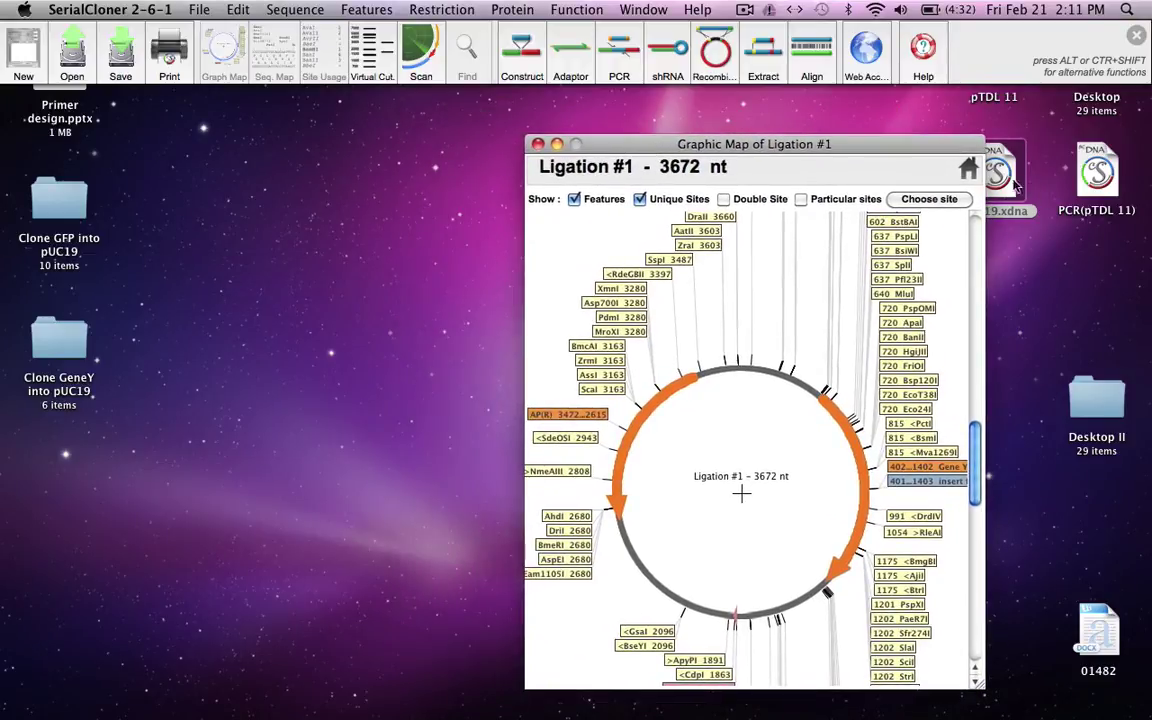
# Open pUC19.xdna from the desktop, display its graphic map, and close its sequence window.
pyautogui.doubleClick(1000, 175)
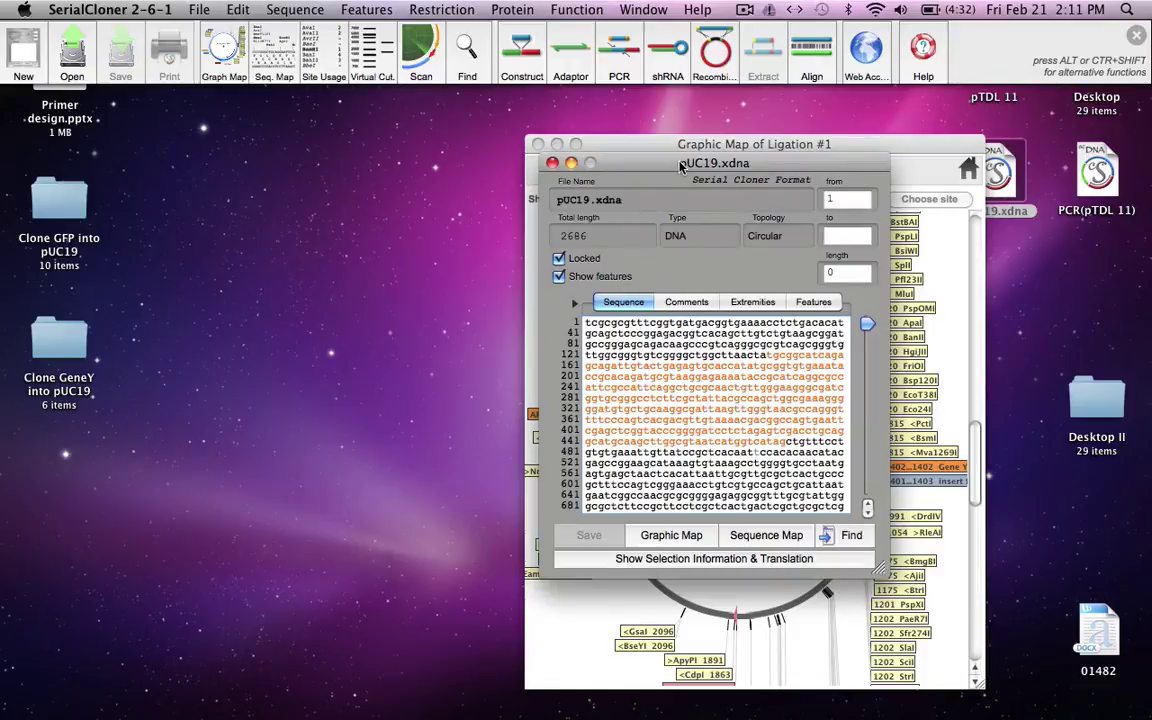
pyautogui.moveTo(680, 165); pyautogui.dragTo(195, 140)
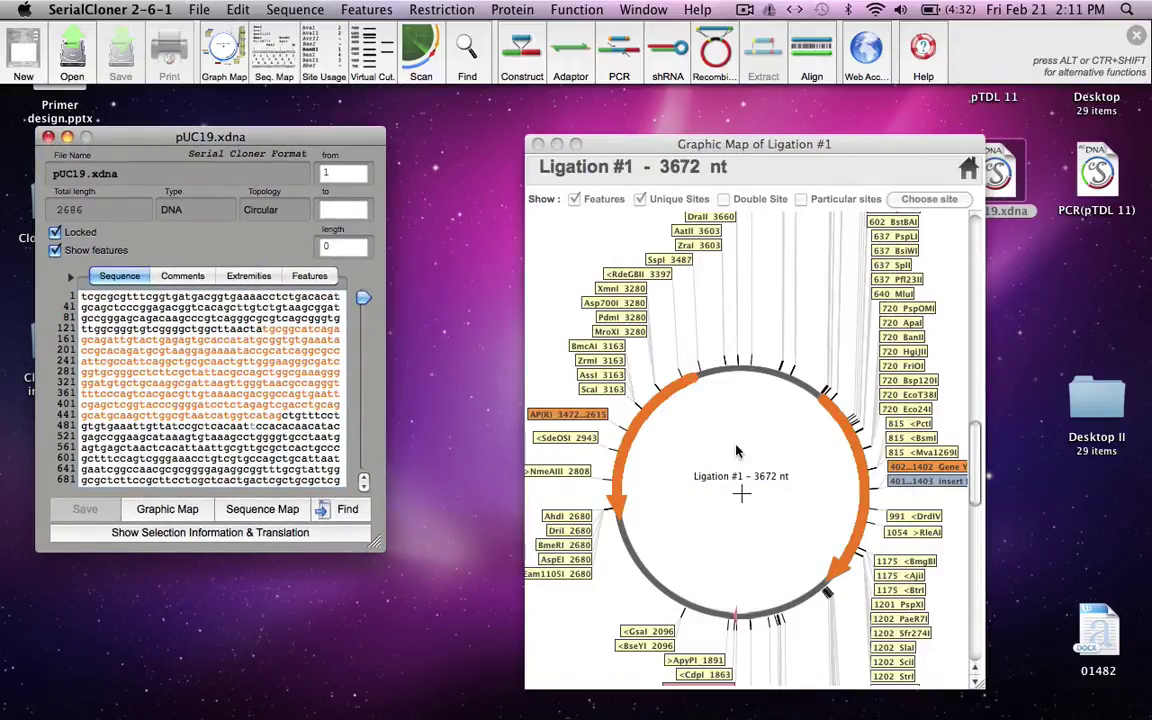
pyautogui.click(165, 509)
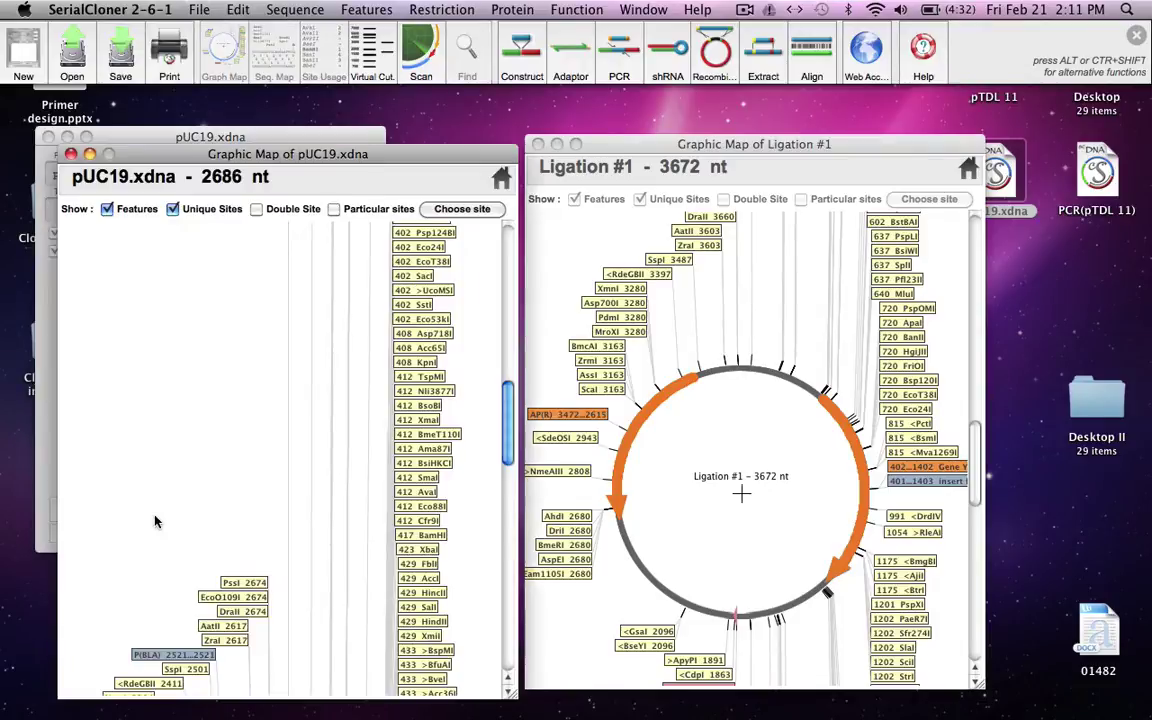
pyautogui.moveTo(350, 152); pyautogui.dragTo(455, 138)
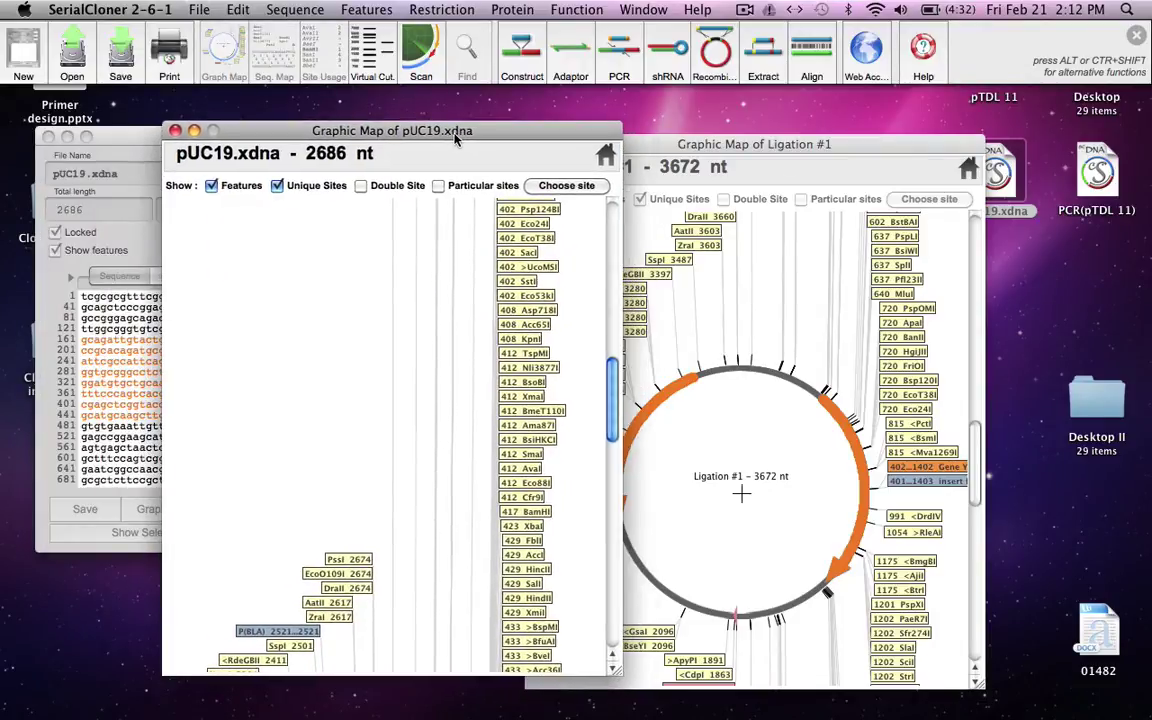
pyautogui.click(48, 136)
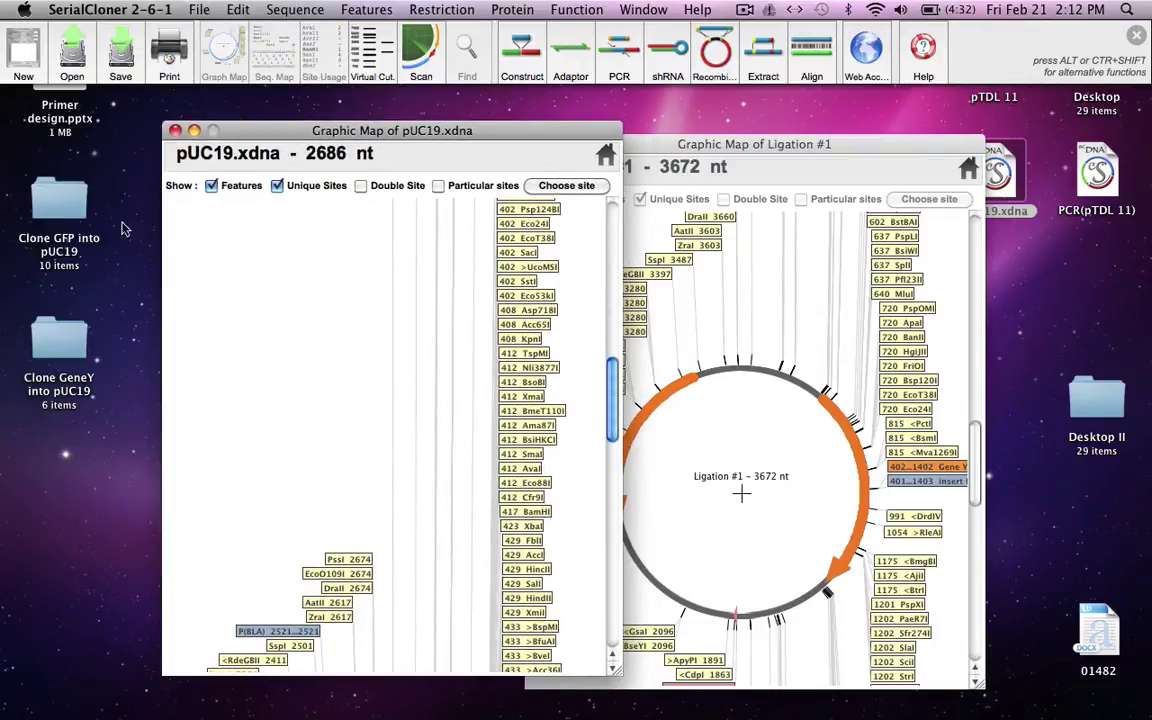
# Hide the unique sites on the pUC19 and Ligation #1 maps, then arrange and widen both windows side by side.
pyautogui.click(277, 190)
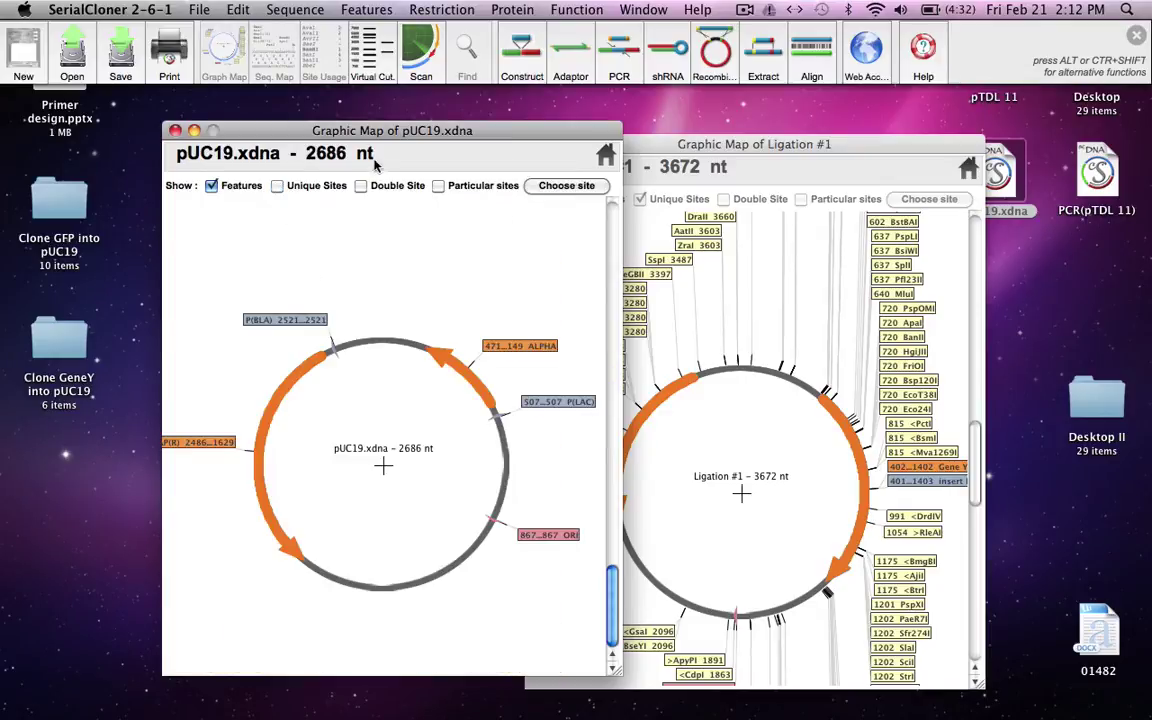
pyautogui.moveTo(350, 128); pyautogui.dragTo(254, 112)
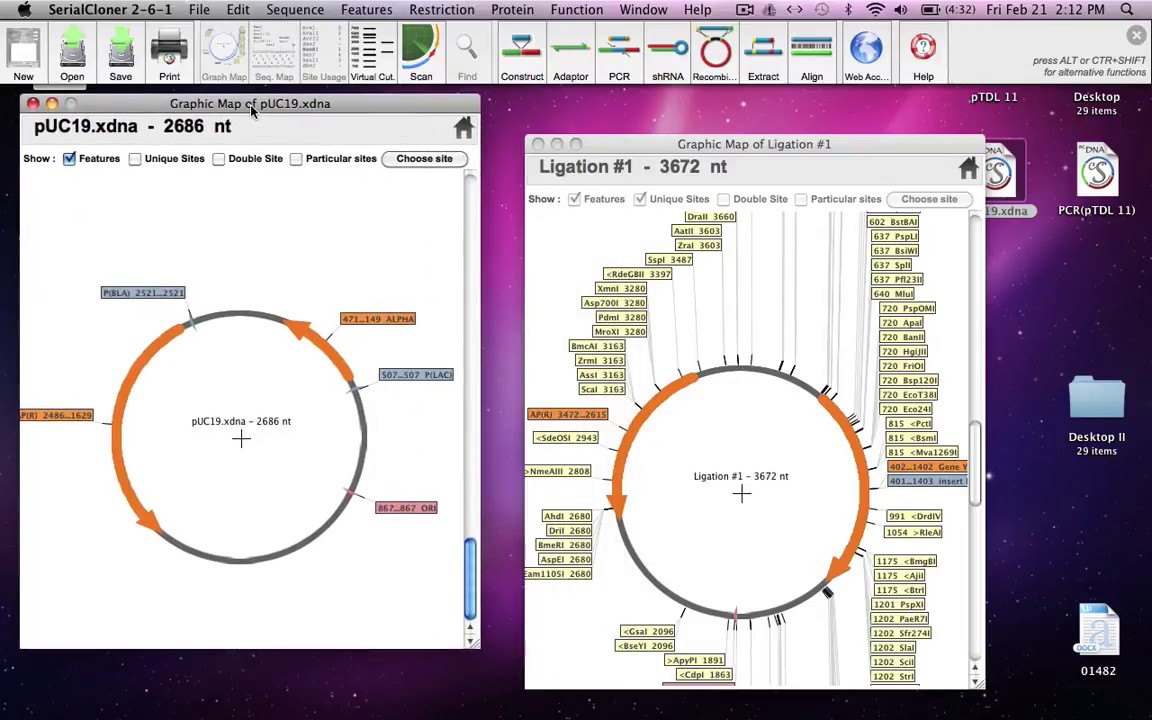
pyautogui.click(643, 201)
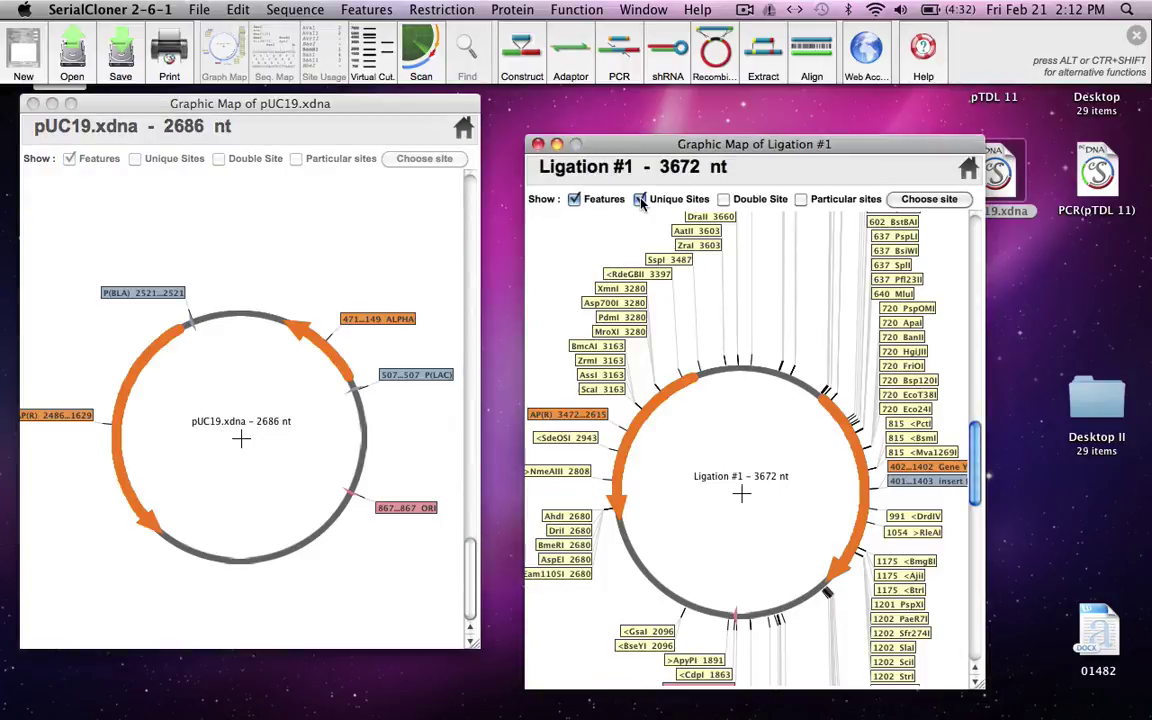
pyautogui.click(643, 201)
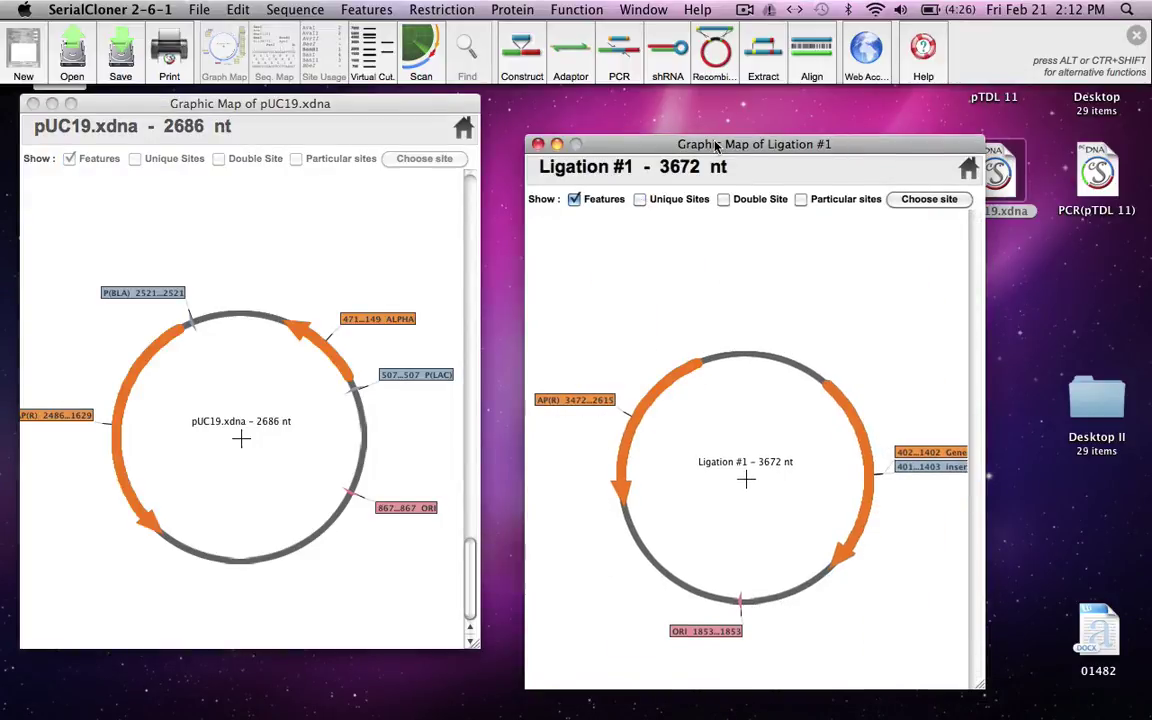
pyautogui.moveTo(716, 147); pyautogui.dragTo(692, 106)
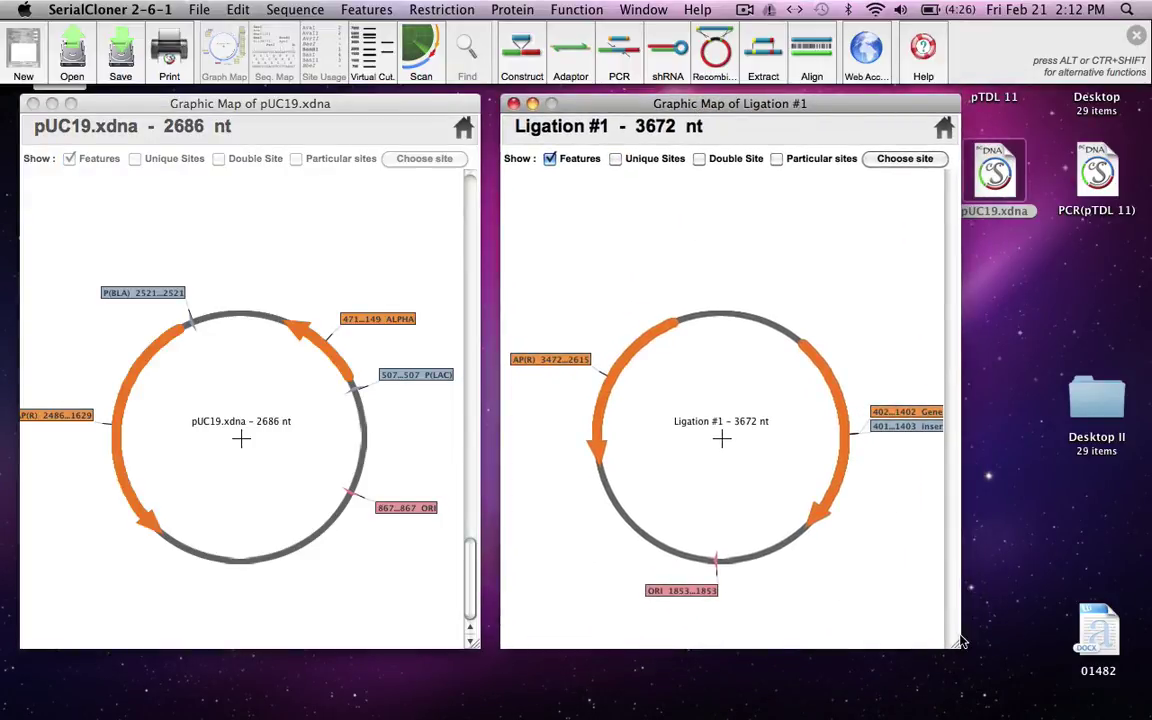
pyautogui.moveTo(958, 641); pyautogui.dragTo(1130, 650)
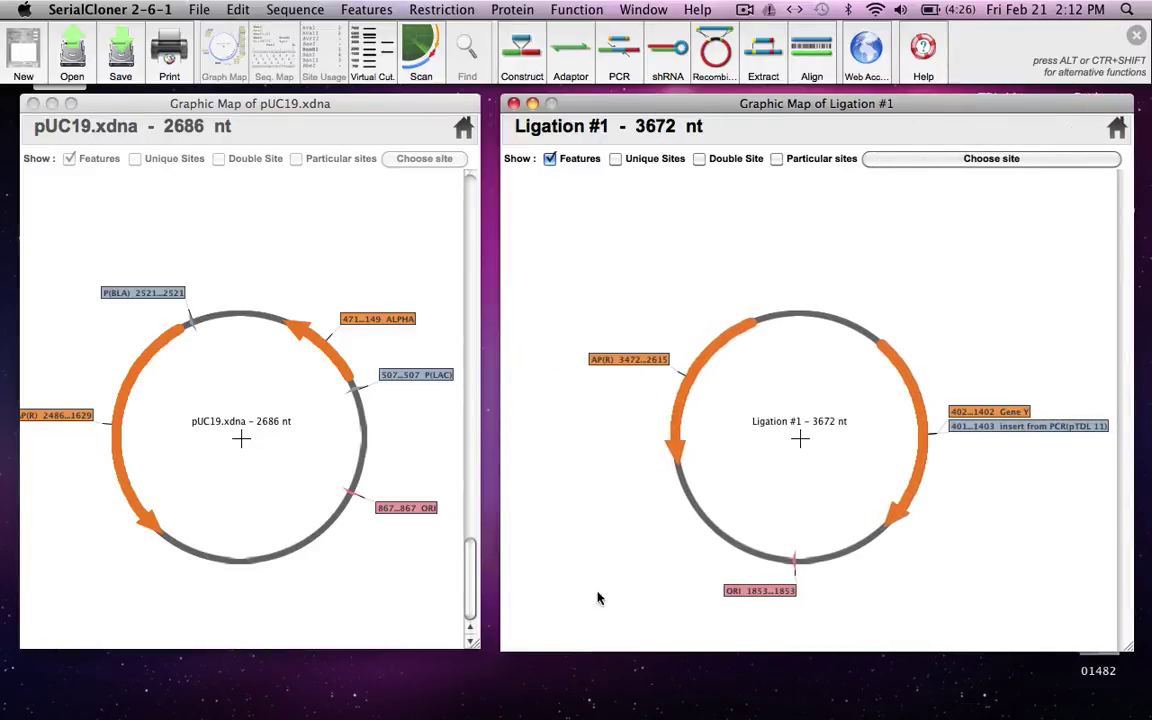
pyautogui.moveTo(478, 647); pyautogui.dragTo(508, 648)
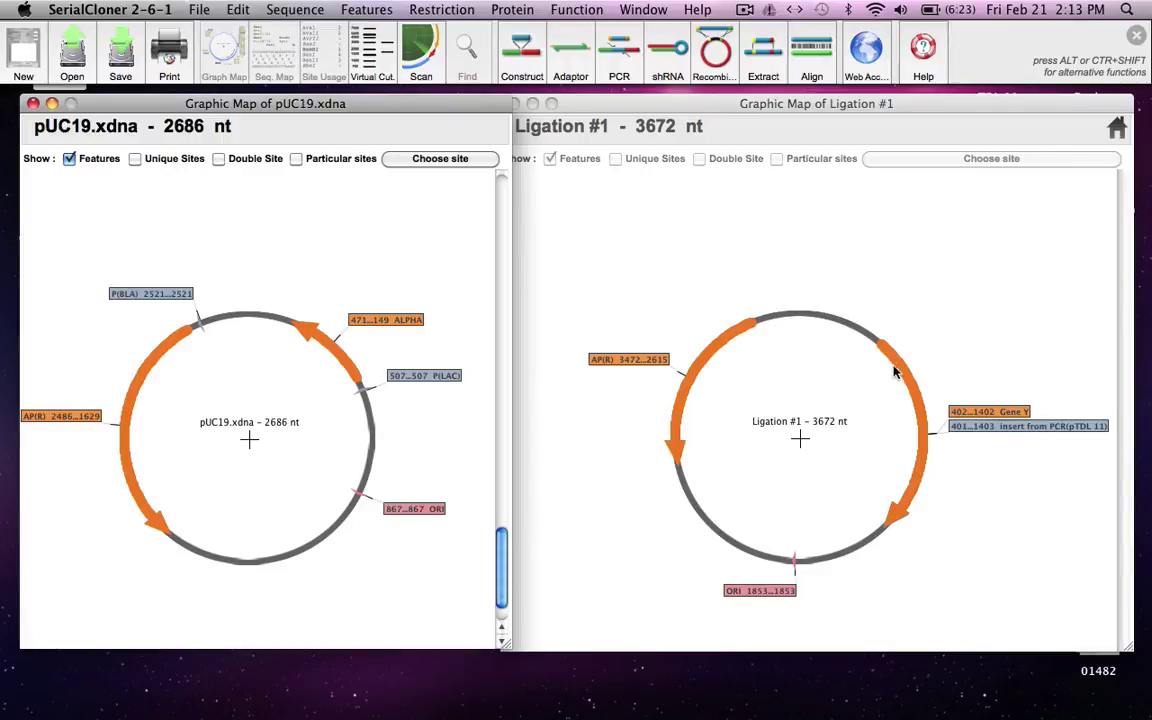
# Show EcoRI and BamHI as particular restriction sites on the pUC19 map.
pyautogui.click(296, 158)
pyautogui.click(448, 160)
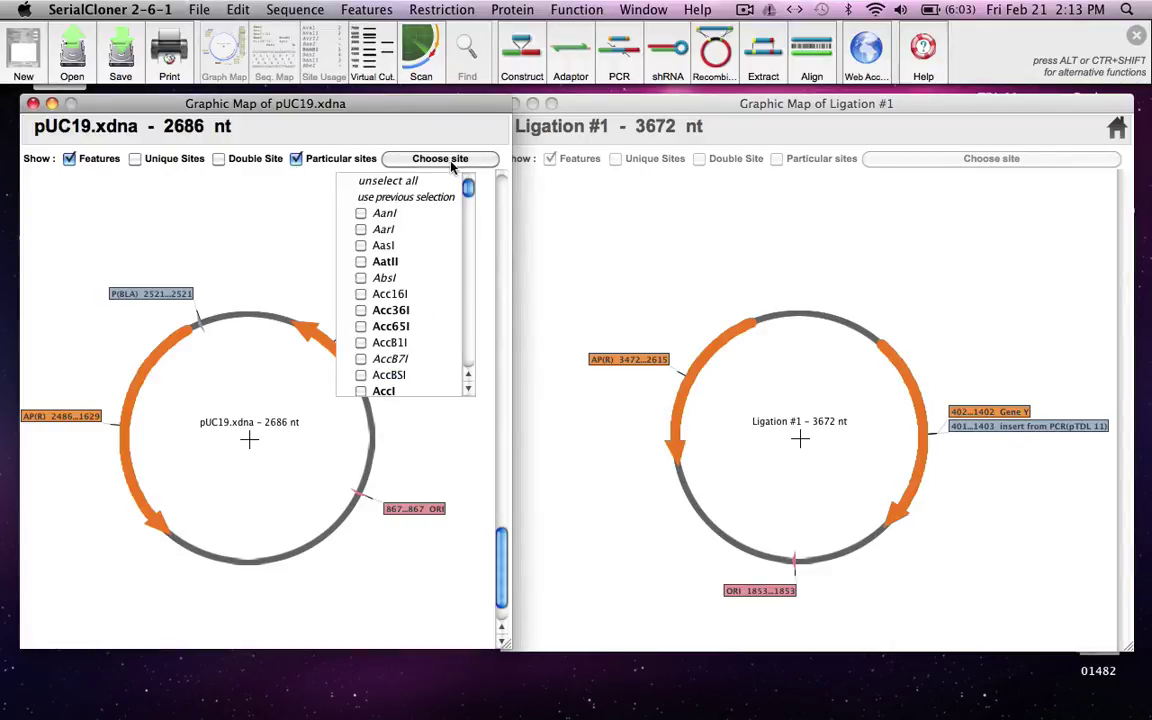
pyautogui.write('eco')
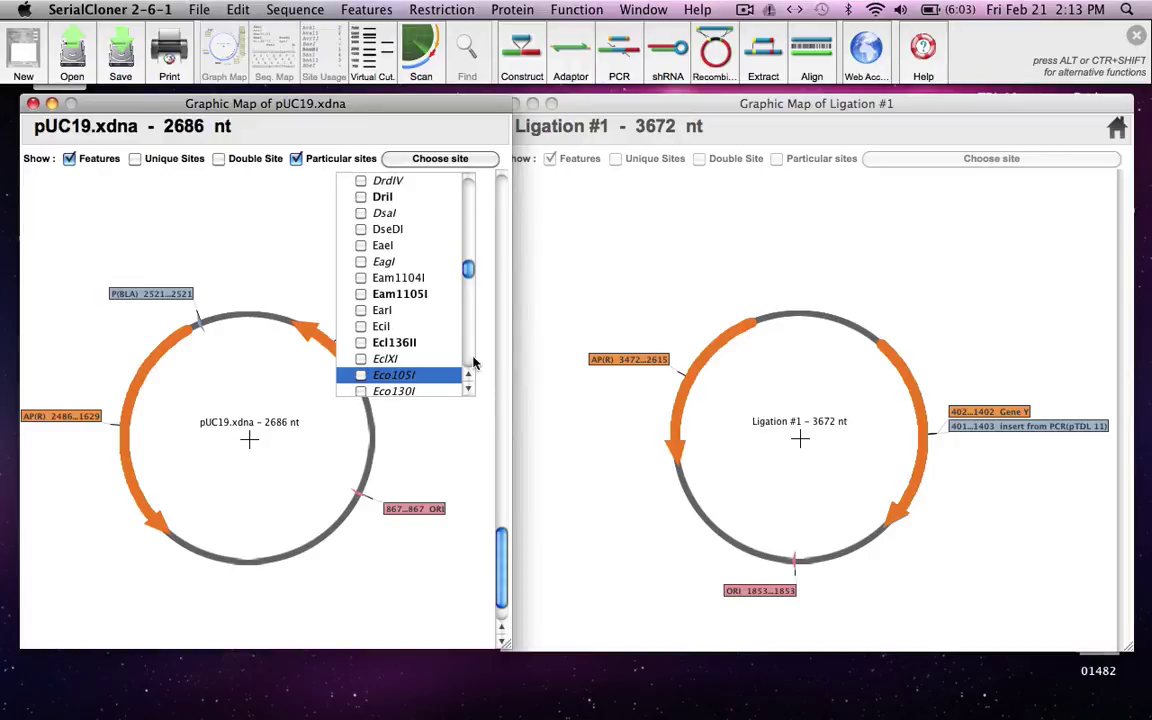
pyautogui.click(467, 390)
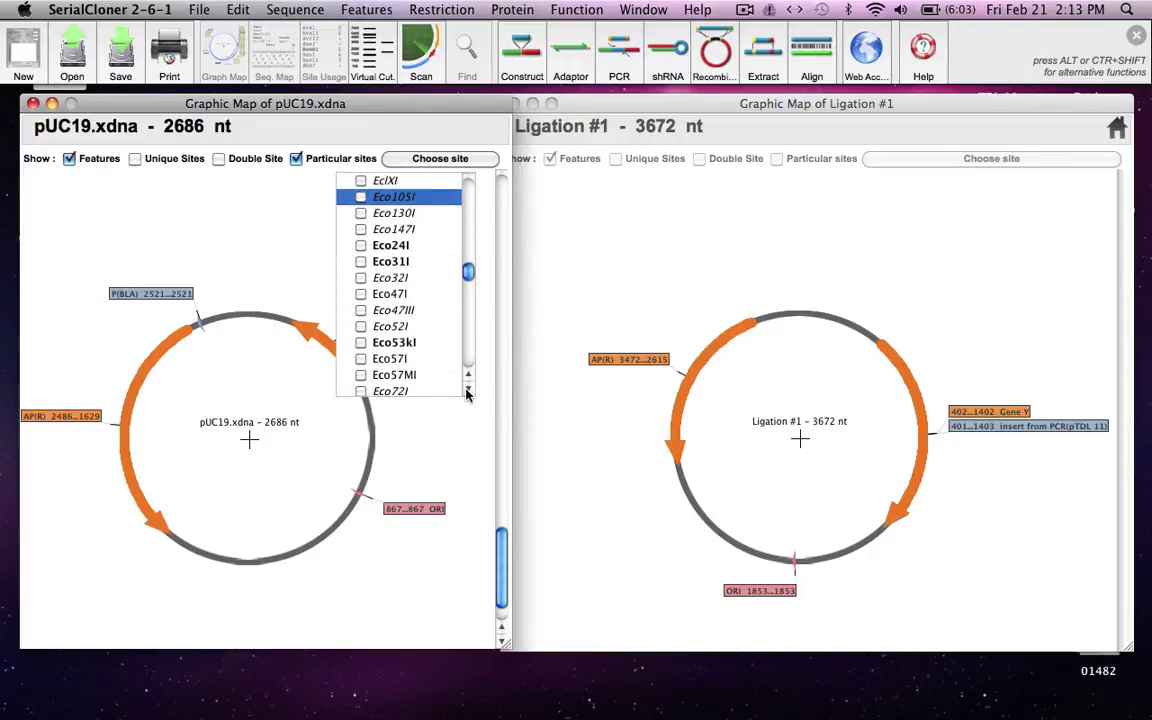
pyautogui.scroll(-7, 467, 392)
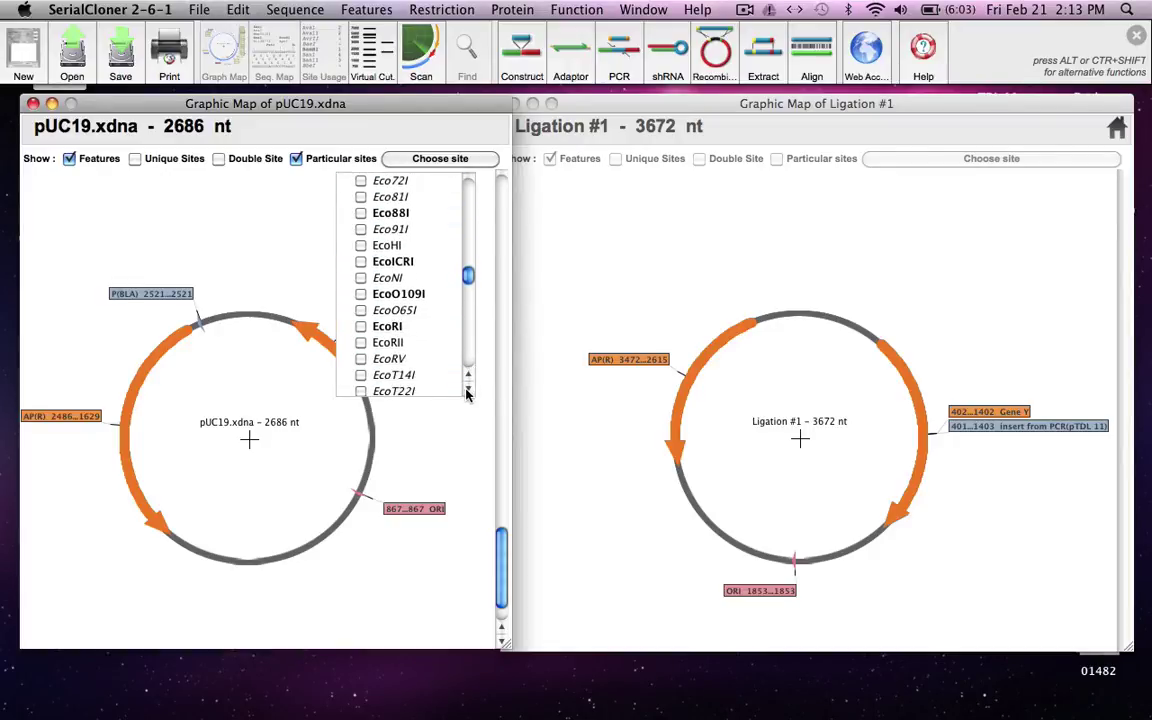
pyautogui.click(361, 327)
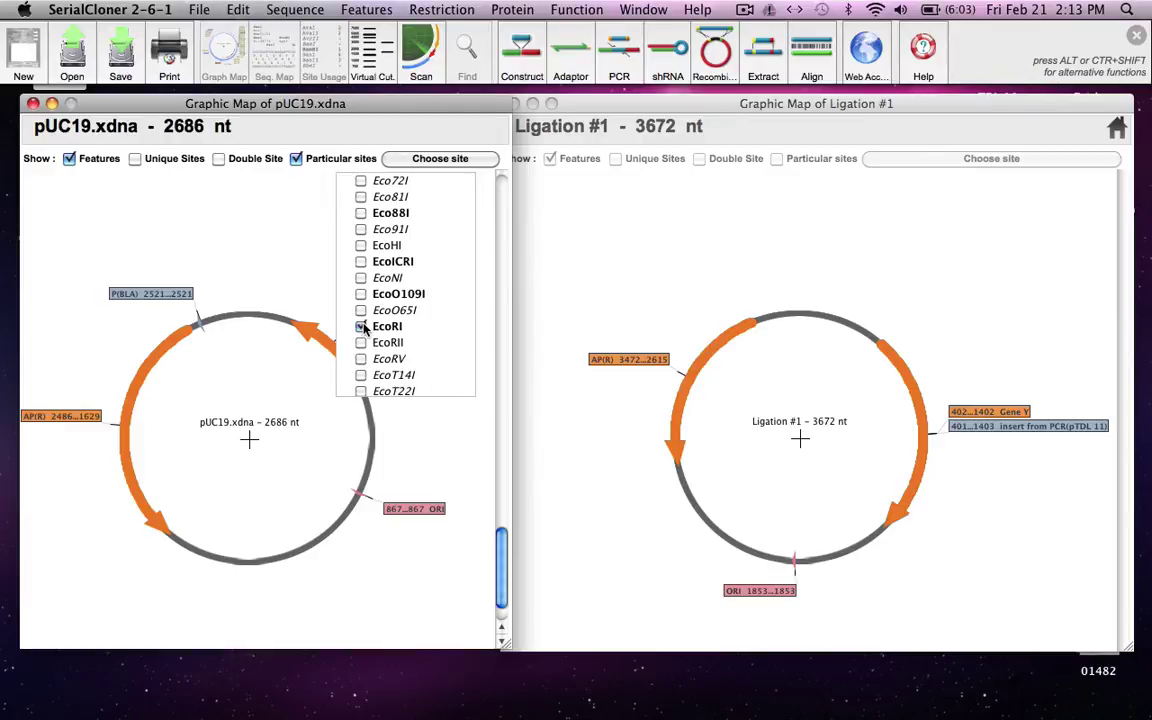
pyautogui.write('bam')
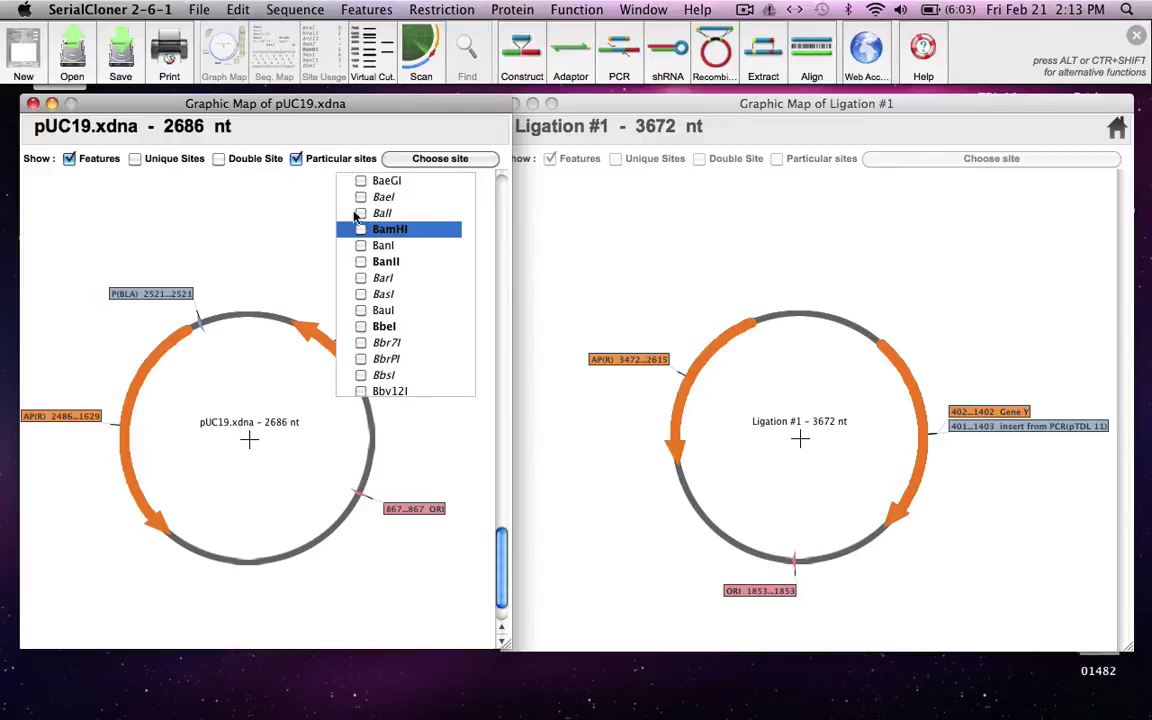
pyautogui.click(361, 231)
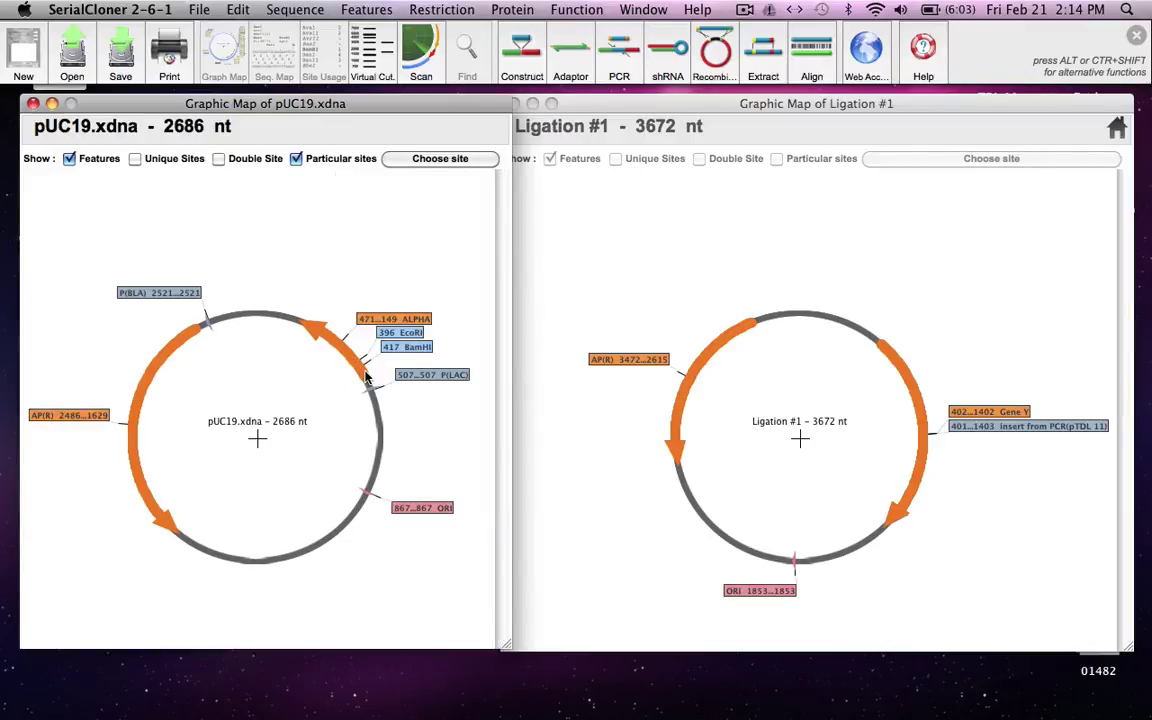
# Show EcoRI and BamHI as particular restriction sites on the Ligation #1 map.
pyautogui.click(701, 141)
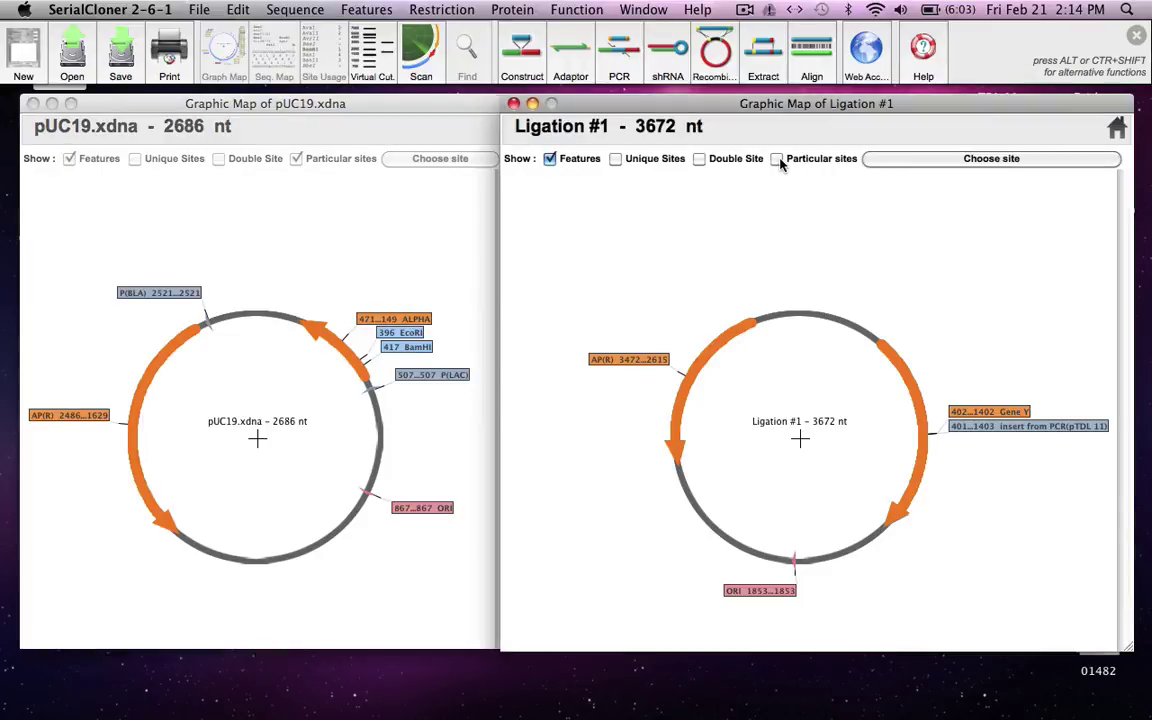
pyautogui.click(777, 158)
pyautogui.click(893, 164)
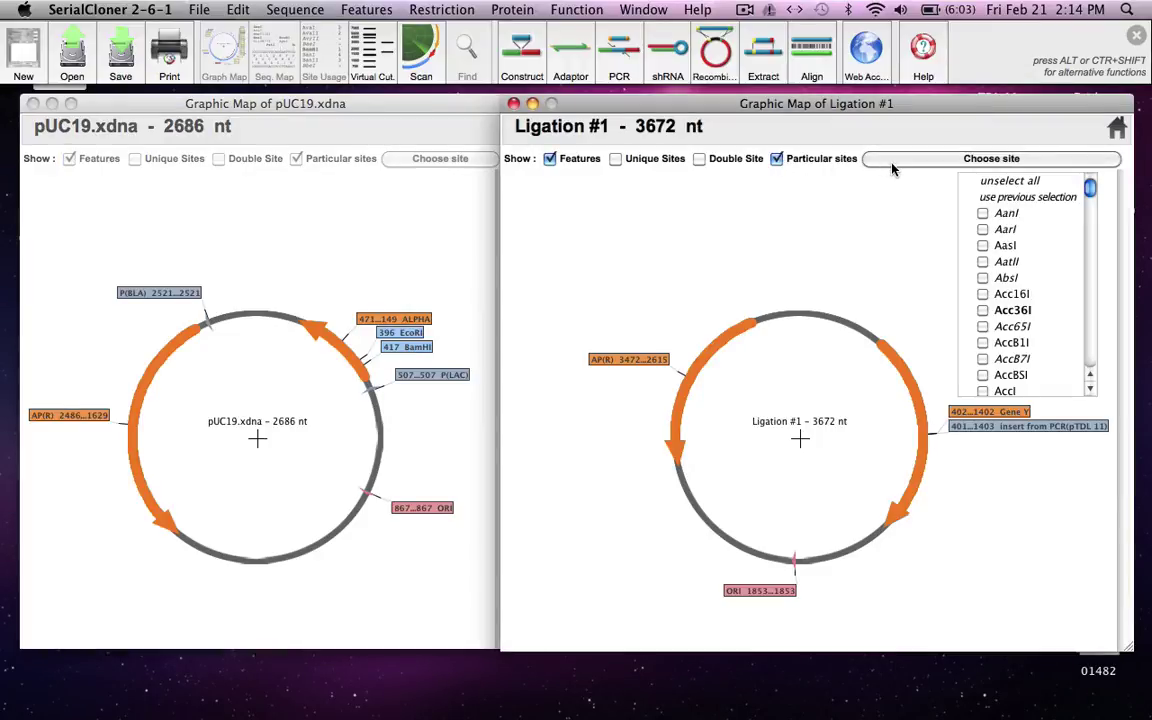
pyautogui.write('eco')
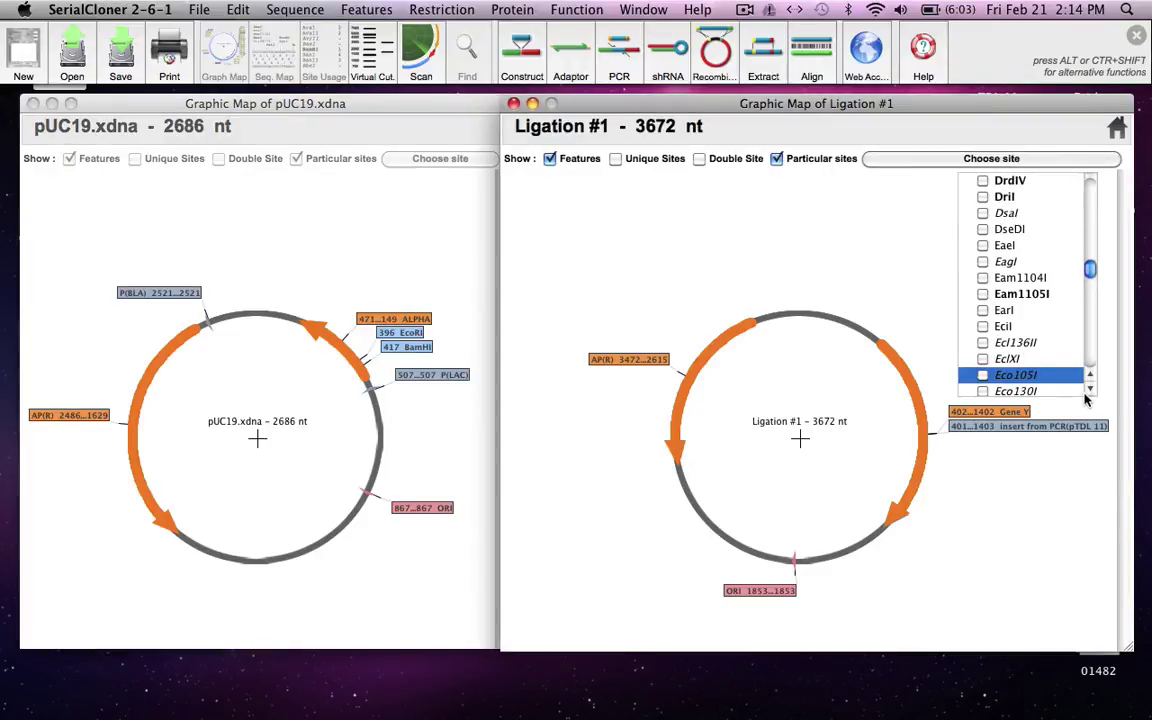
pyautogui.click(1091, 390)
pyautogui.moveTo(1091, 390); pyautogui.dragTo(1091, 390)
pyautogui.click(983, 343)
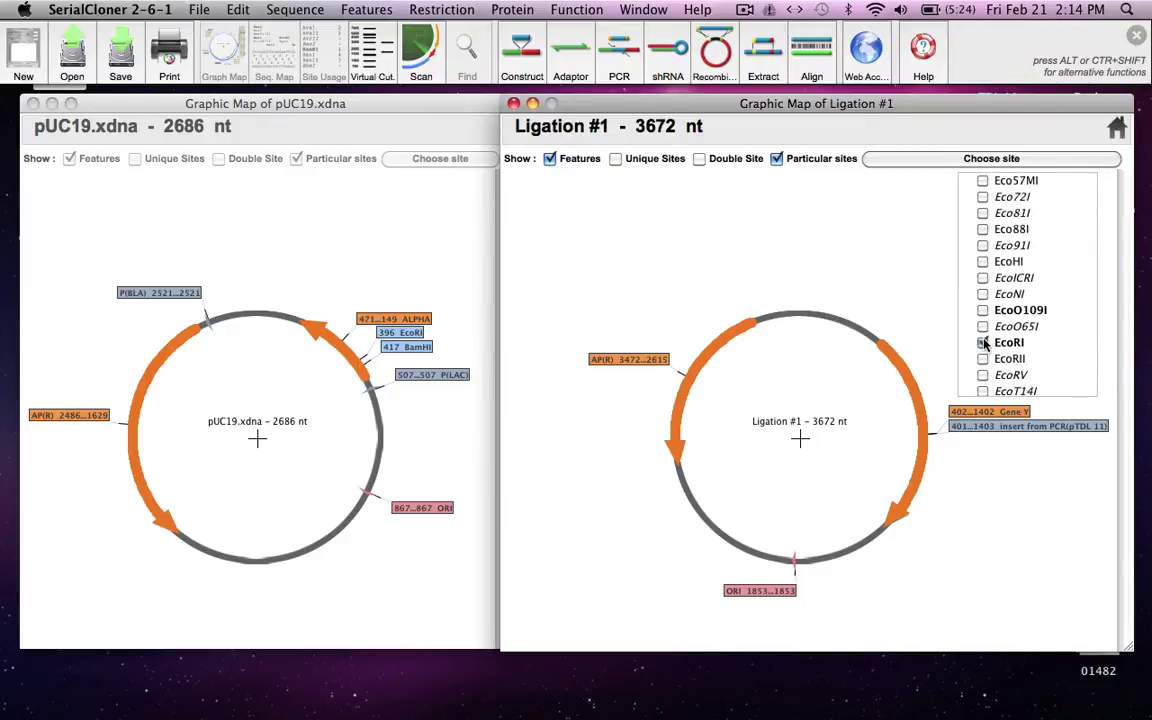
pyautogui.click(986, 229)
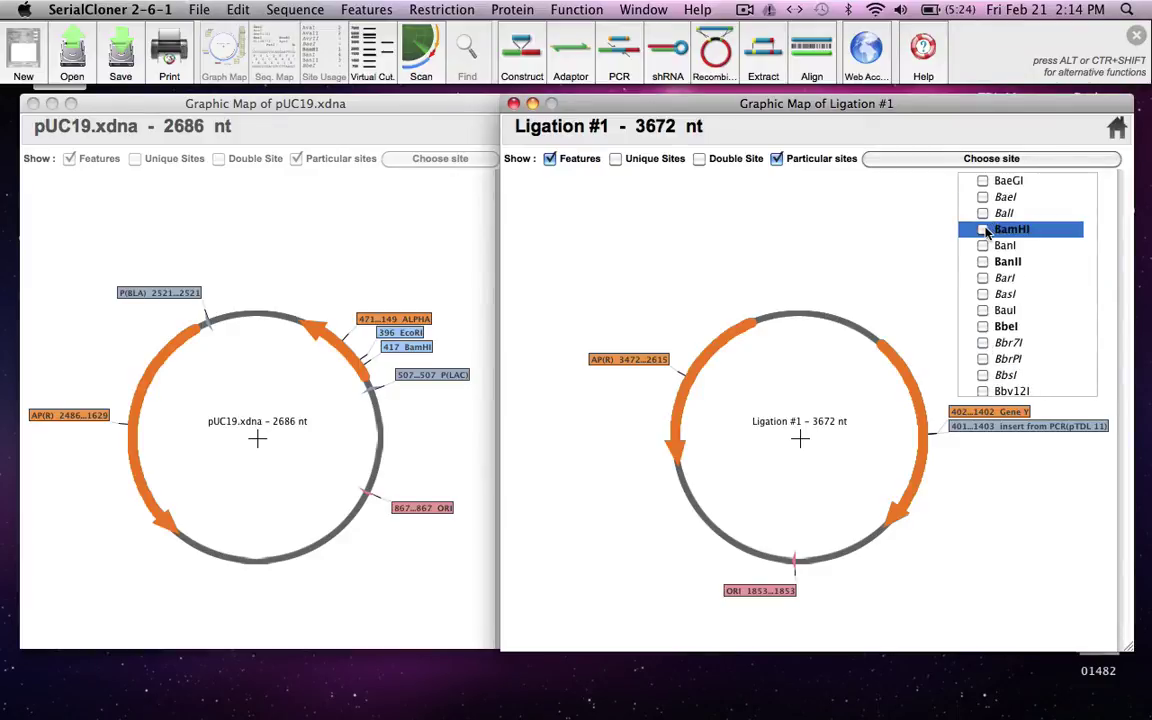
pyautogui.click(848, 238)
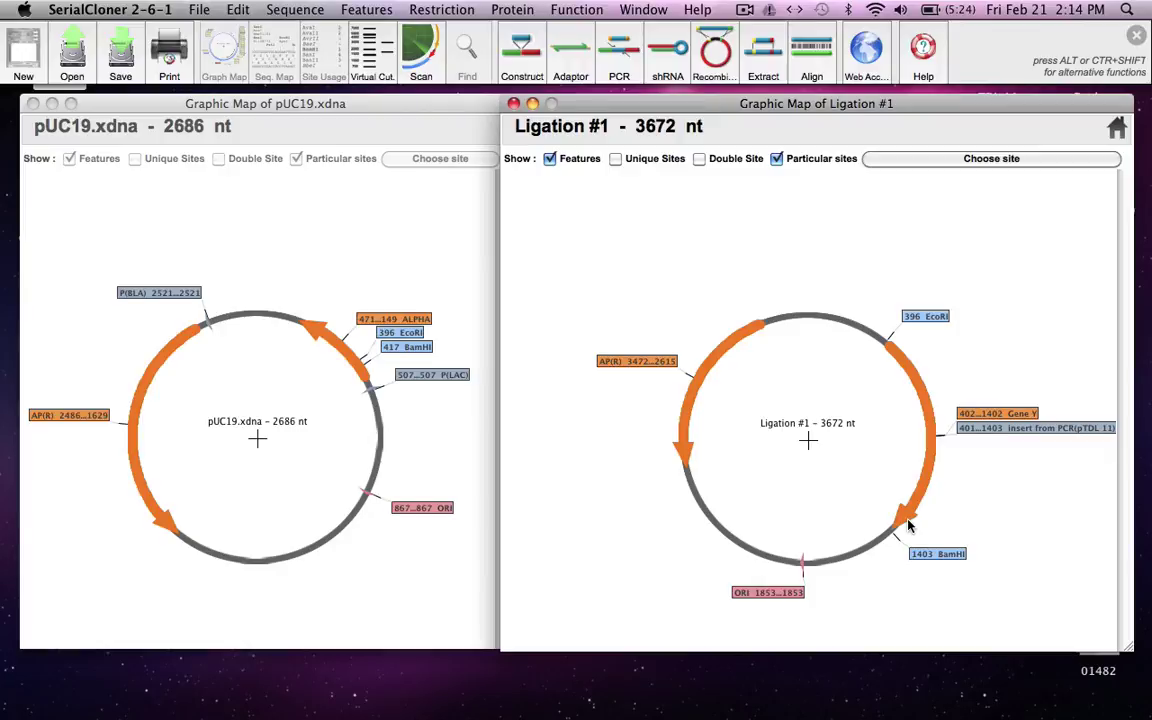
# Close both graphic maps, restore the ligated sequence, save it to the Desktop as Ligation #1, and close it.
pyautogui.click(514, 104)
pyautogui.click(31, 102)
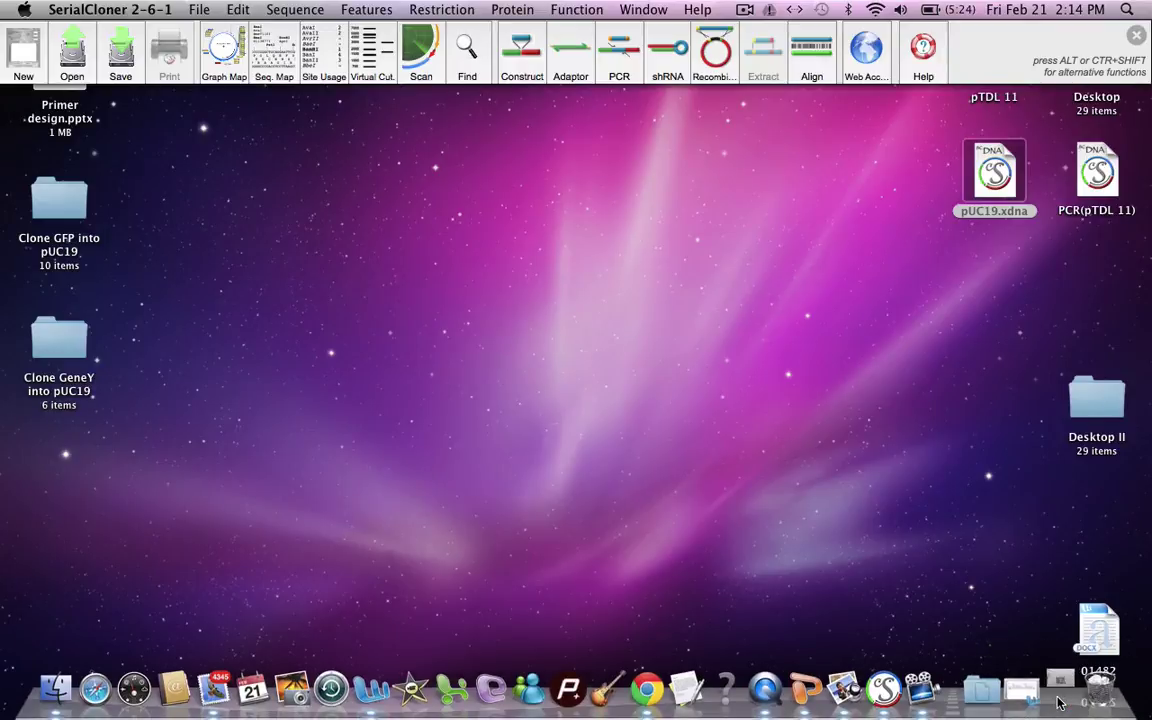
pyautogui.click(1060, 690)
pyautogui.click(86, 494)
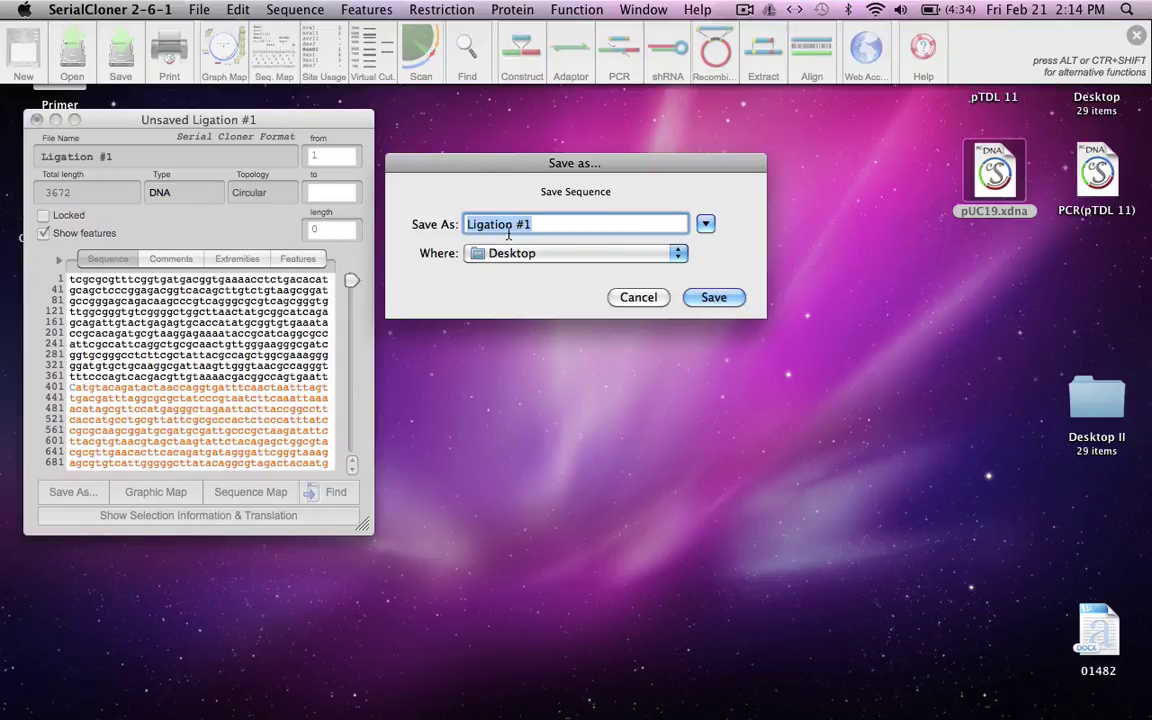
pyautogui.click(690, 298)
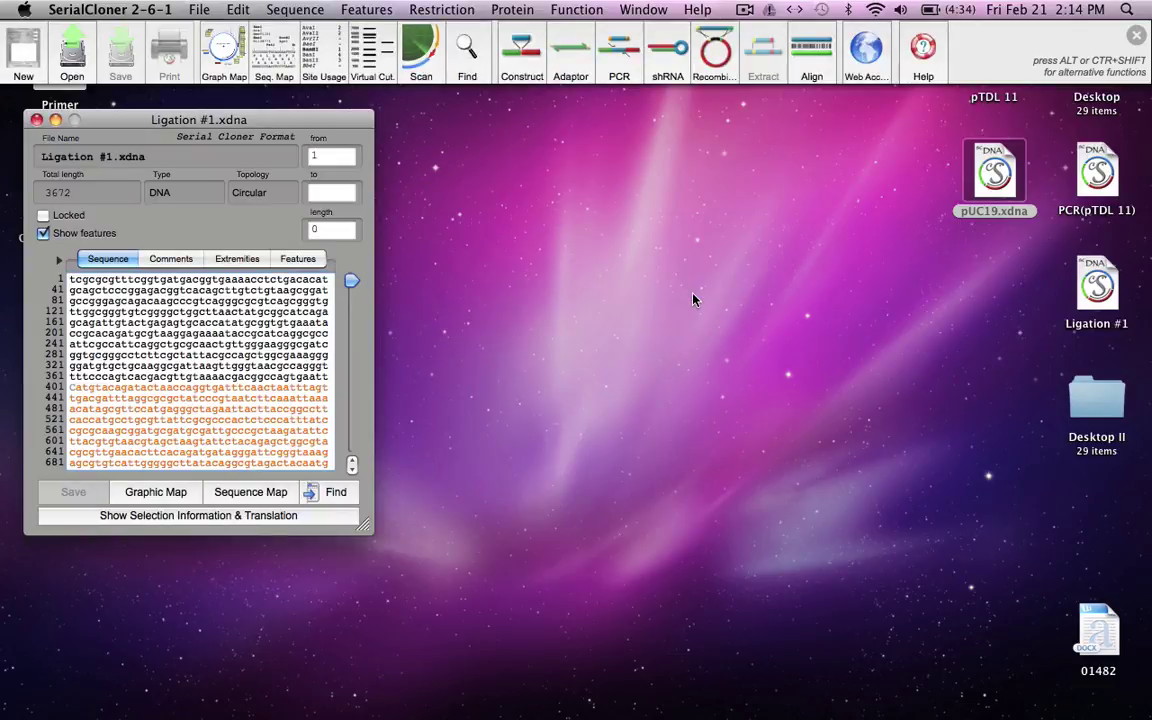
pyautogui.click(36, 121)
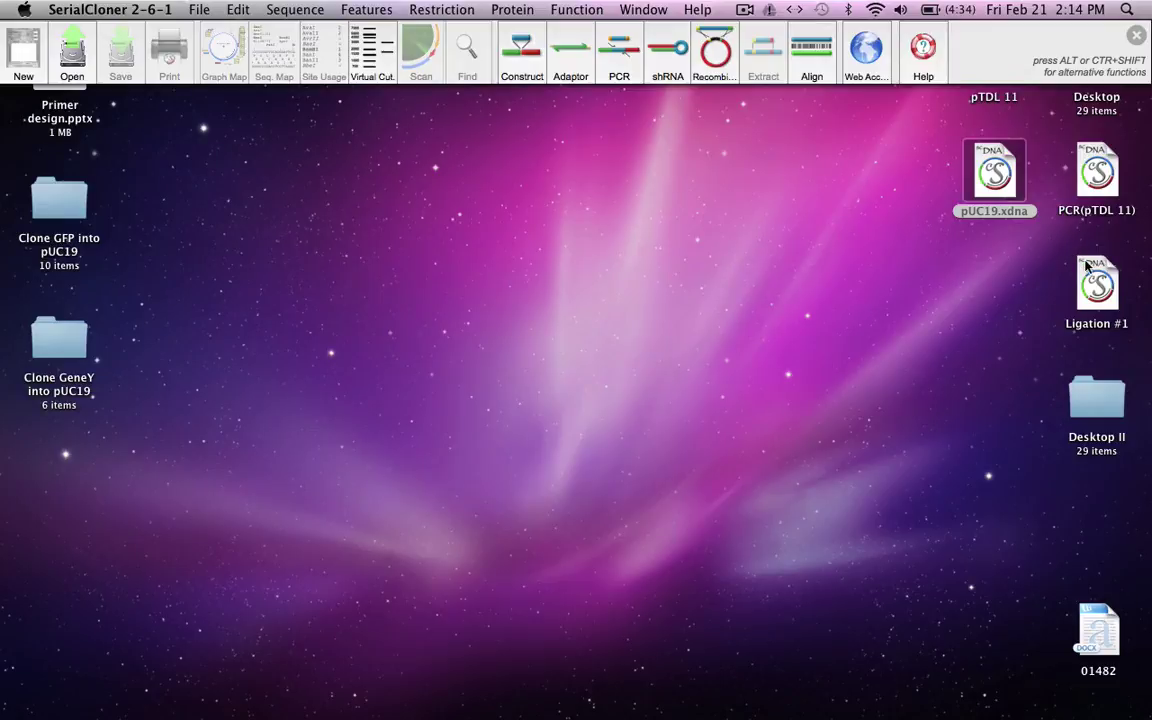
# Open the Virtual Cutter and load Ligation #1 as the sequence to digest.
pyautogui.click(370, 67)
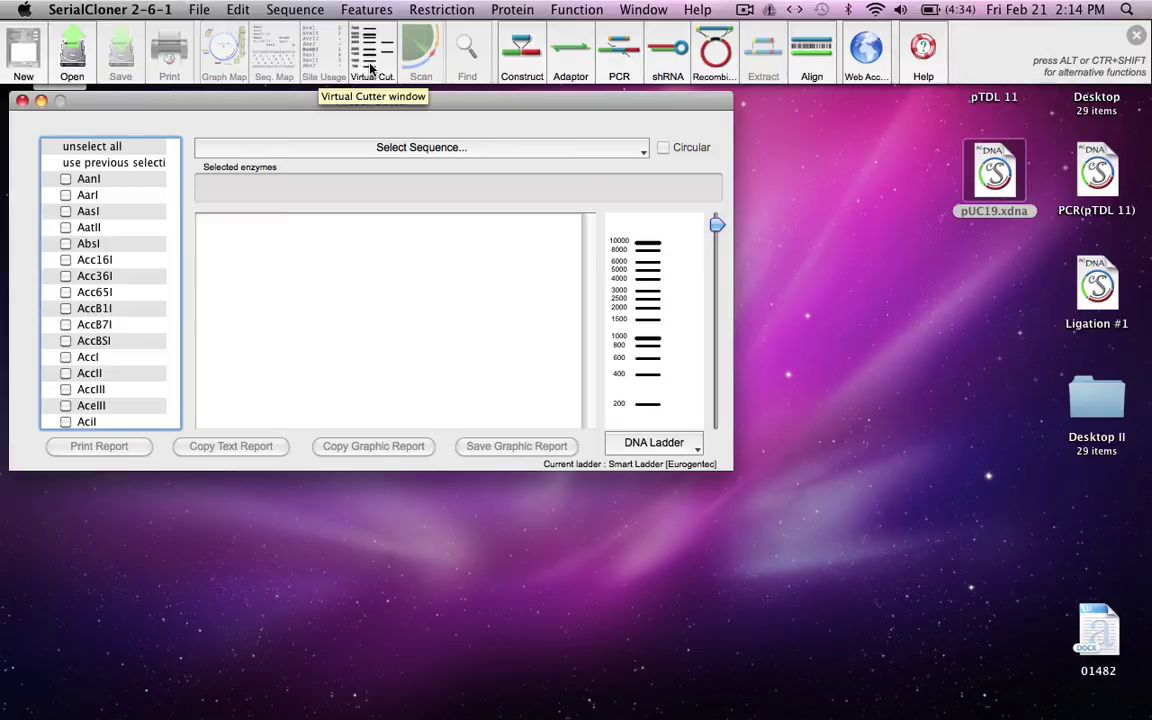
pyautogui.click(643, 152)
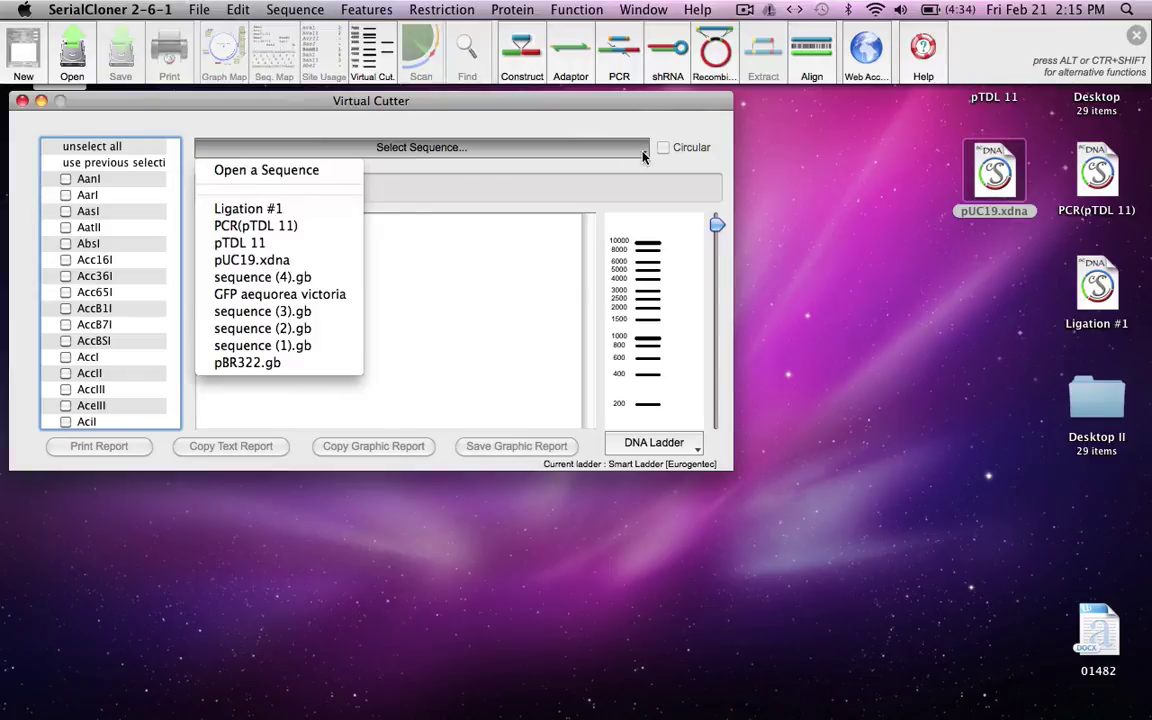
pyautogui.click(325, 212)
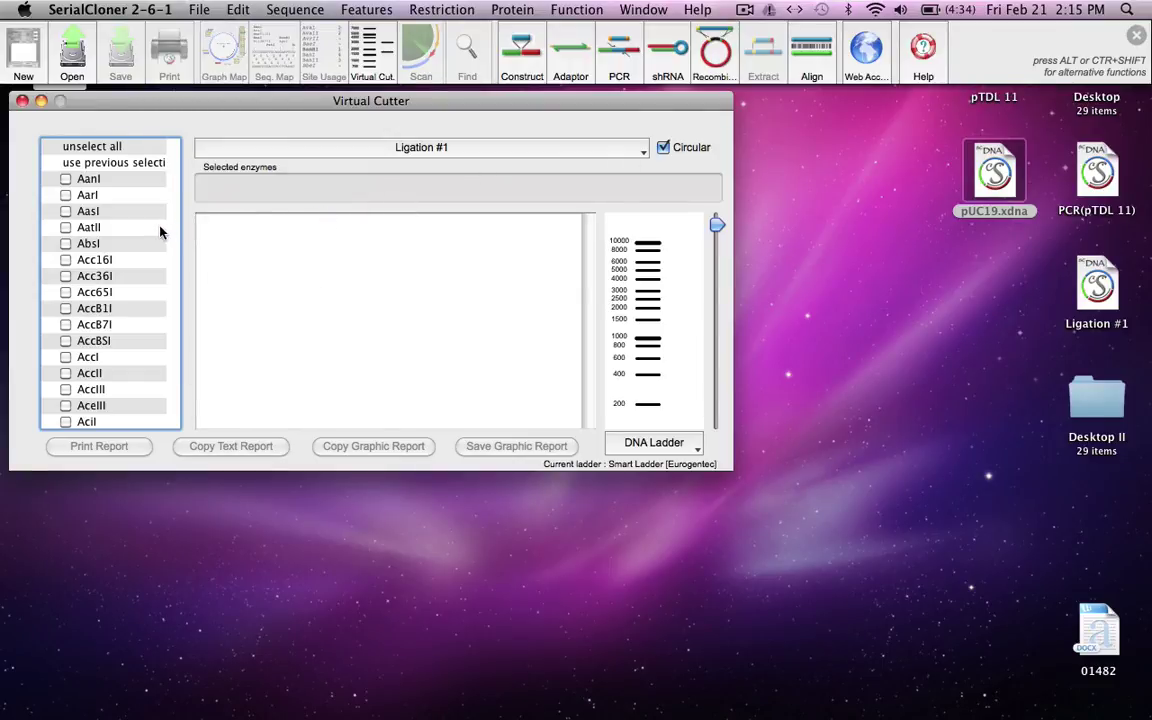
# Digest Ligation #1 virtually with EcoRI and BamHI.
pyautogui.write('eco')
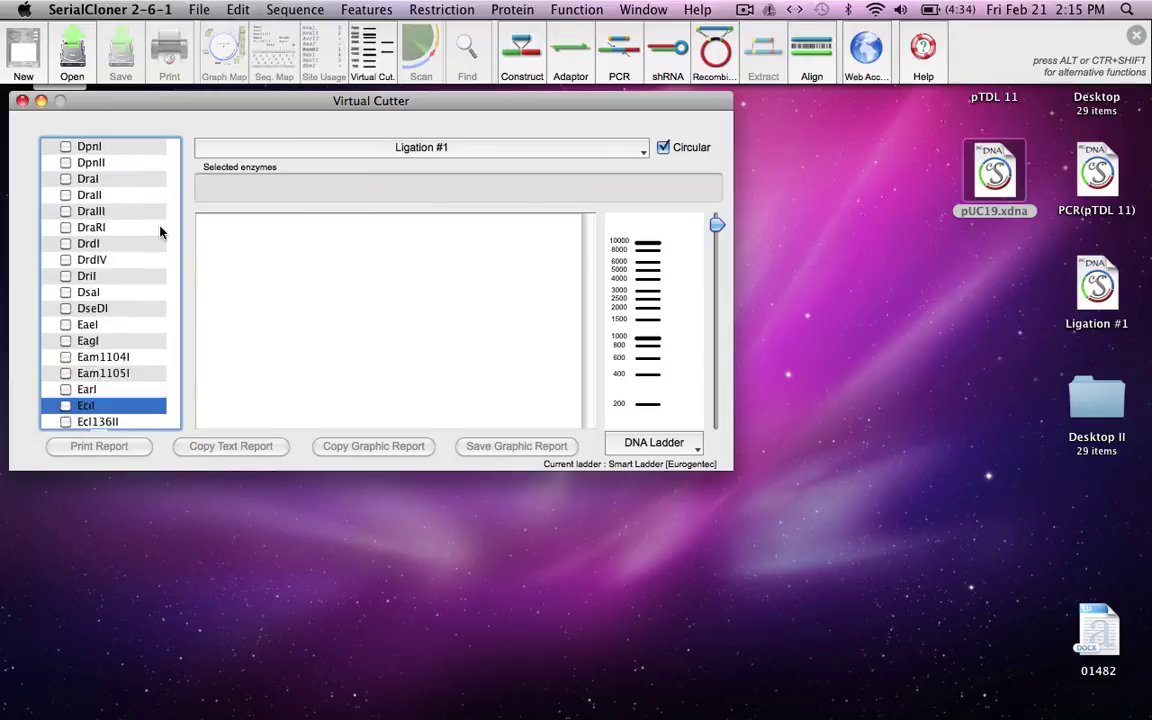
pyautogui.press('Down')
pyautogui.press('Down')
pyautogui.press('Down')
pyautogui.press('Down')
pyautogui.press('Down')
pyautogui.press('Down')
pyautogui.press('Down')
pyautogui.press('Down')
pyautogui.press('Down')
pyautogui.press('Down')
pyautogui.press('Down')
pyautogui.press('Down')
pyautogui.press('Down')
pyautogui.press('Down')
pyautogui.press('Down')
pyautogui.press('Down')
pyautogui.press('Down')
pyautogui.press('Down')
pyautogui.press('Down')
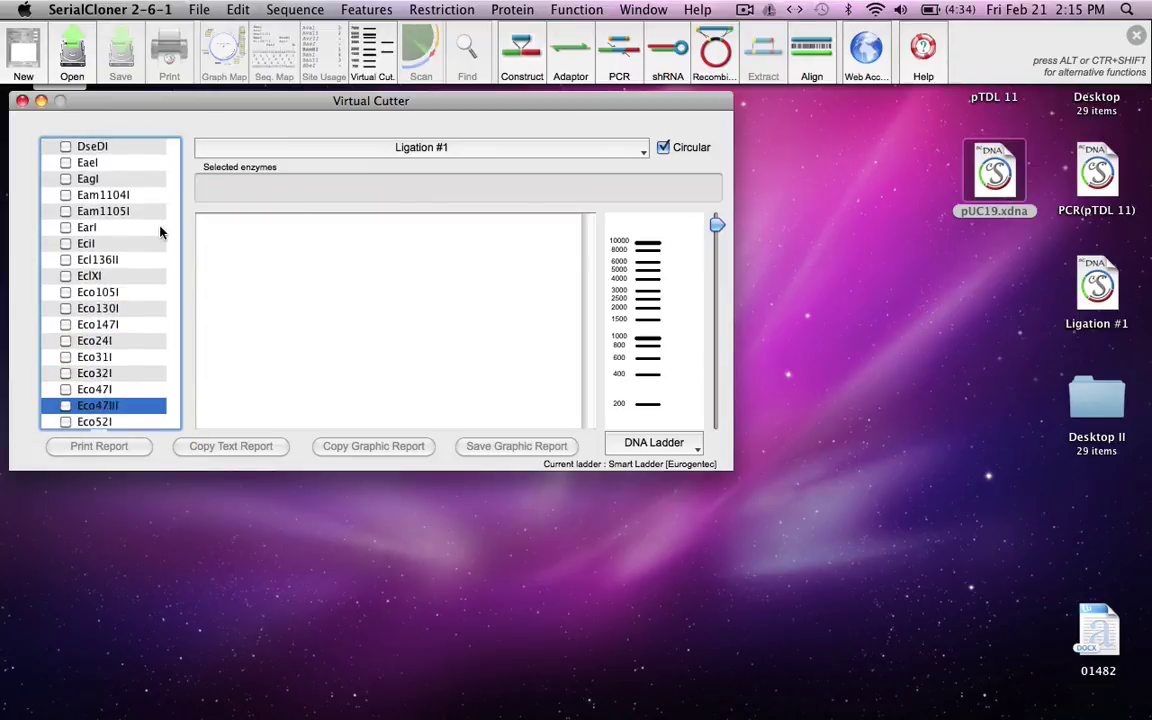
pyautogui.press('Down')
pyautogui.press('Down')
pyautogui.press('Down')
pyautogui.press('Down')
pyautogui.press('Down')
pyautogui.press('Down')
pyautogui.press('Down')
pyautogui.press('Down')
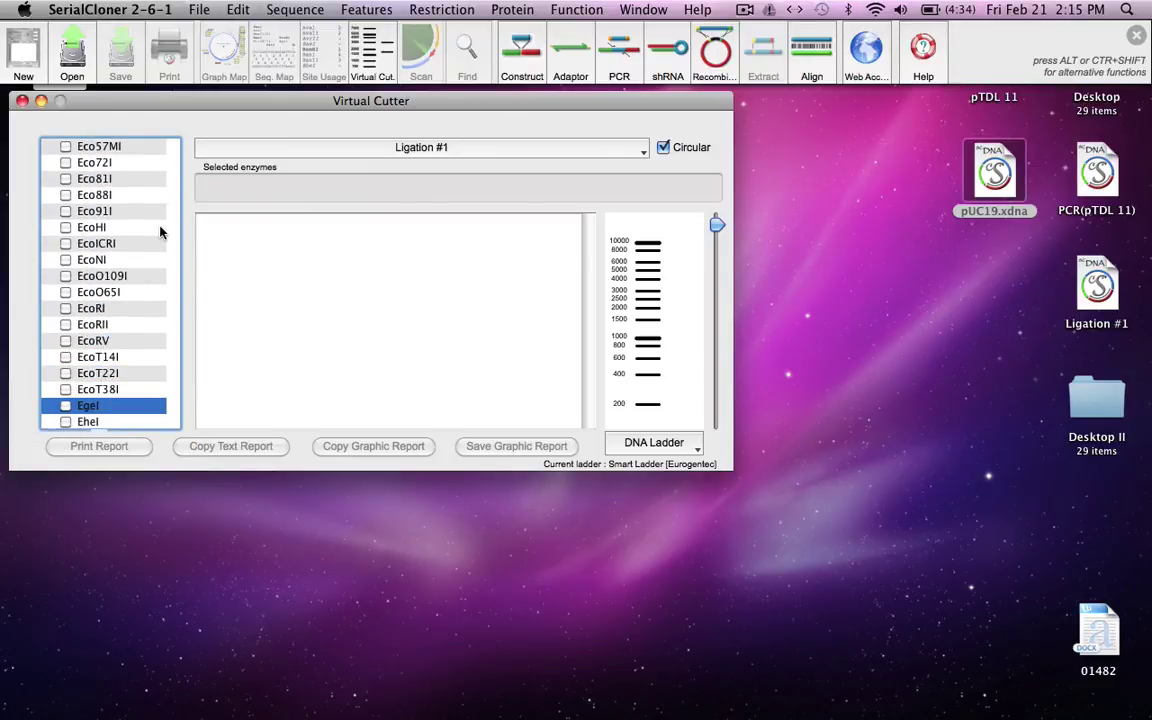
pyautogui.click(65, 308)
pyautogui.write('bam')
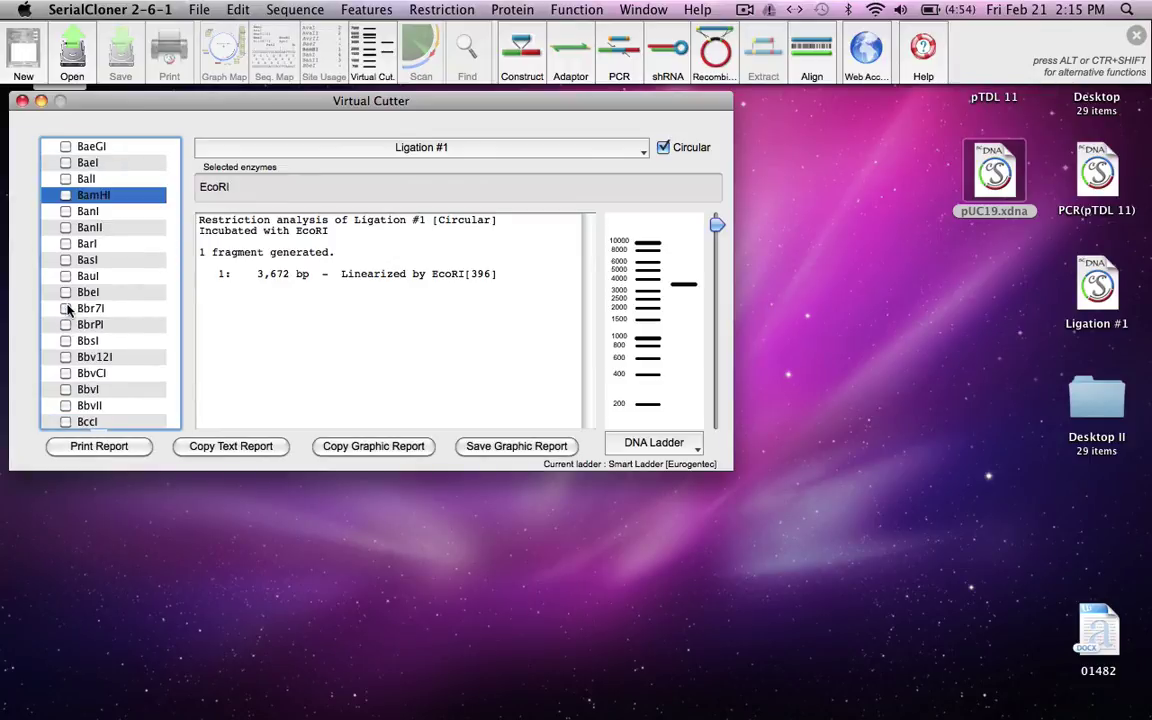
pyautogui.click(66, 196)
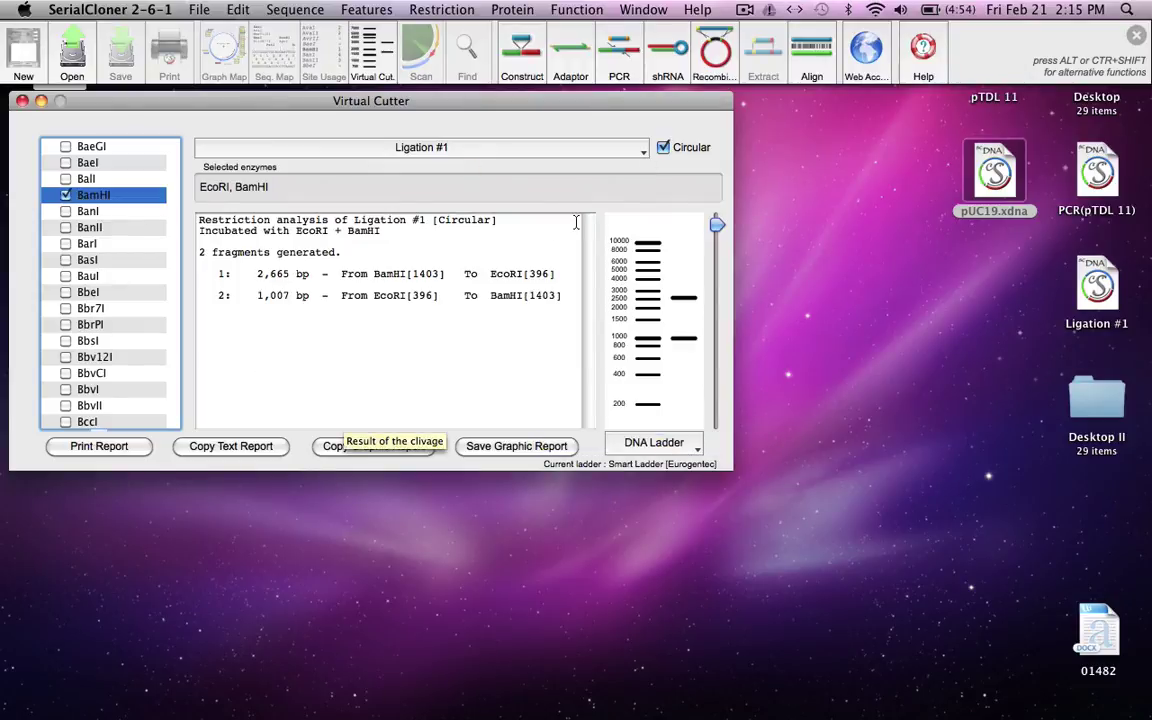
# Run the same EcoRI and BamHI virtual digest on pUC19.xdna for comparison.
pyautogui.click(644, 150)
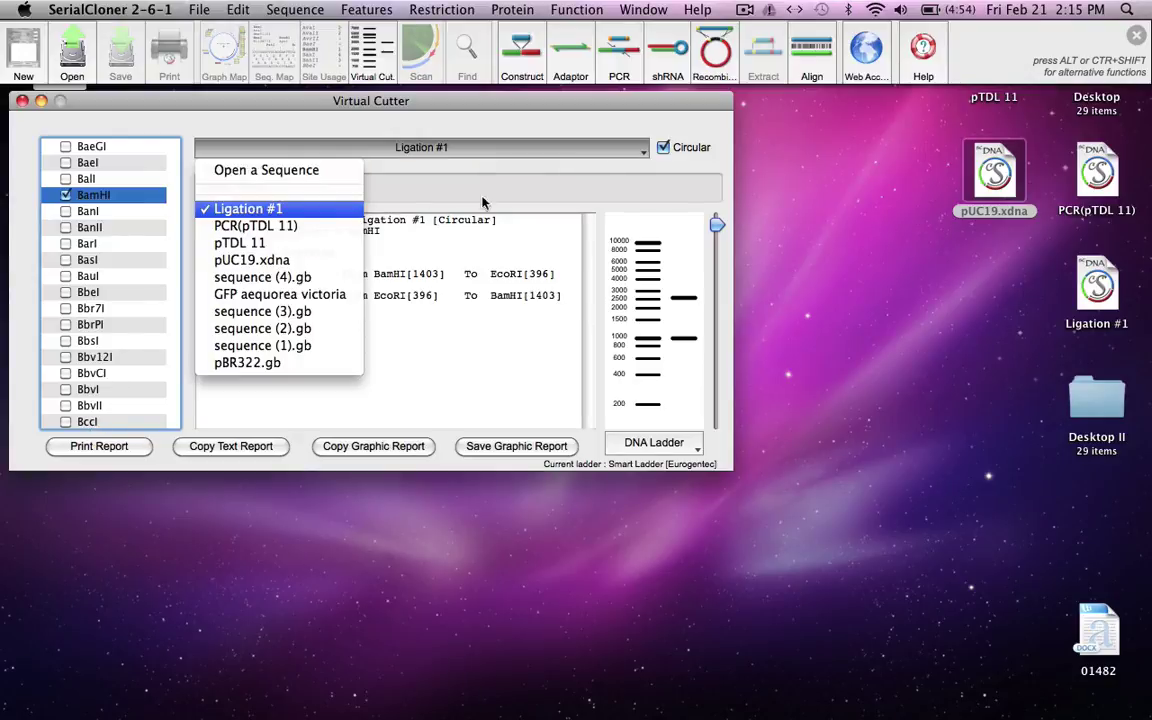
pyautogui.click(323, 262)
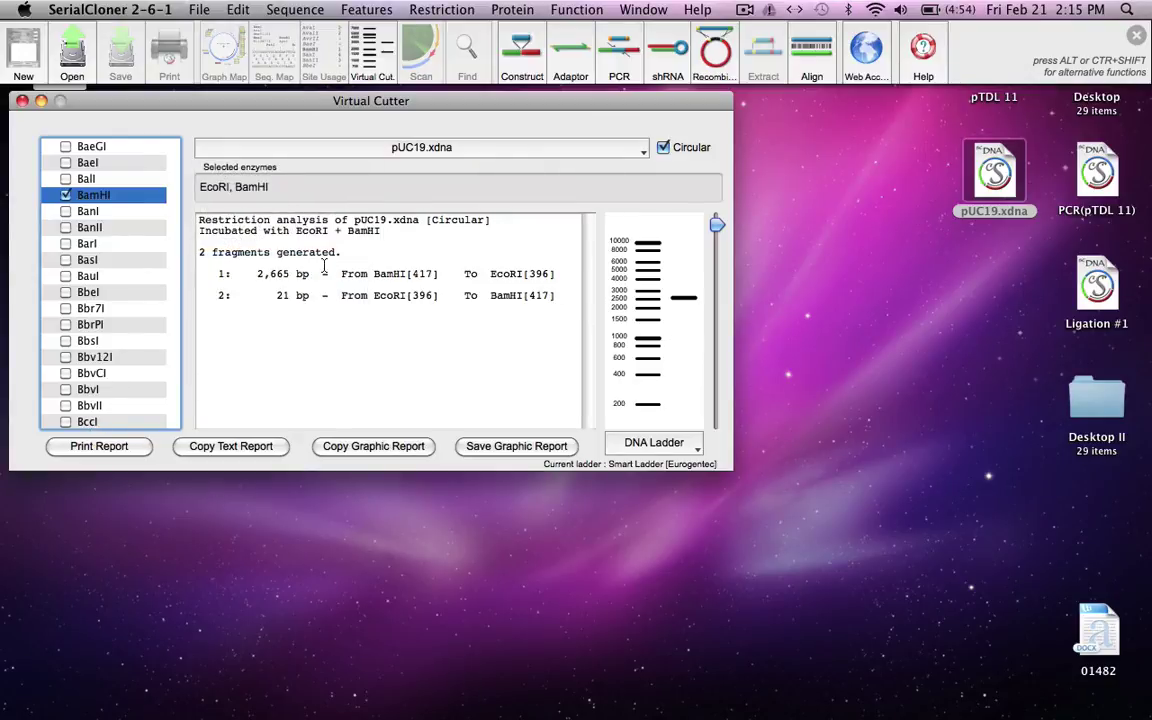